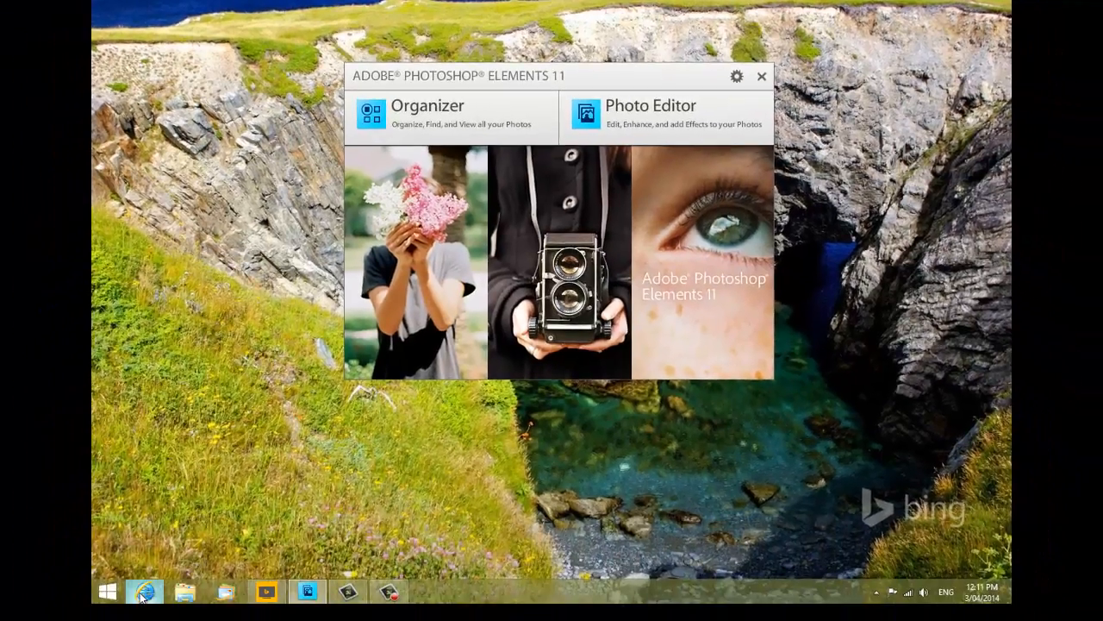
Open Internet Explorer and run a Google image search for "crop duster".
click(144, 593)
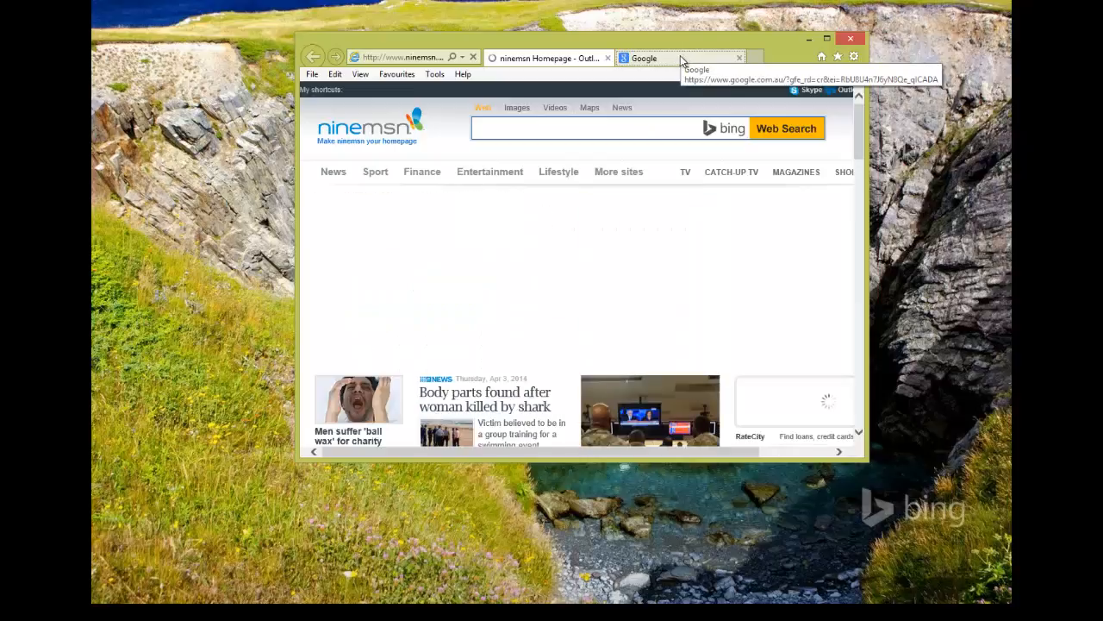
click(682, 59)
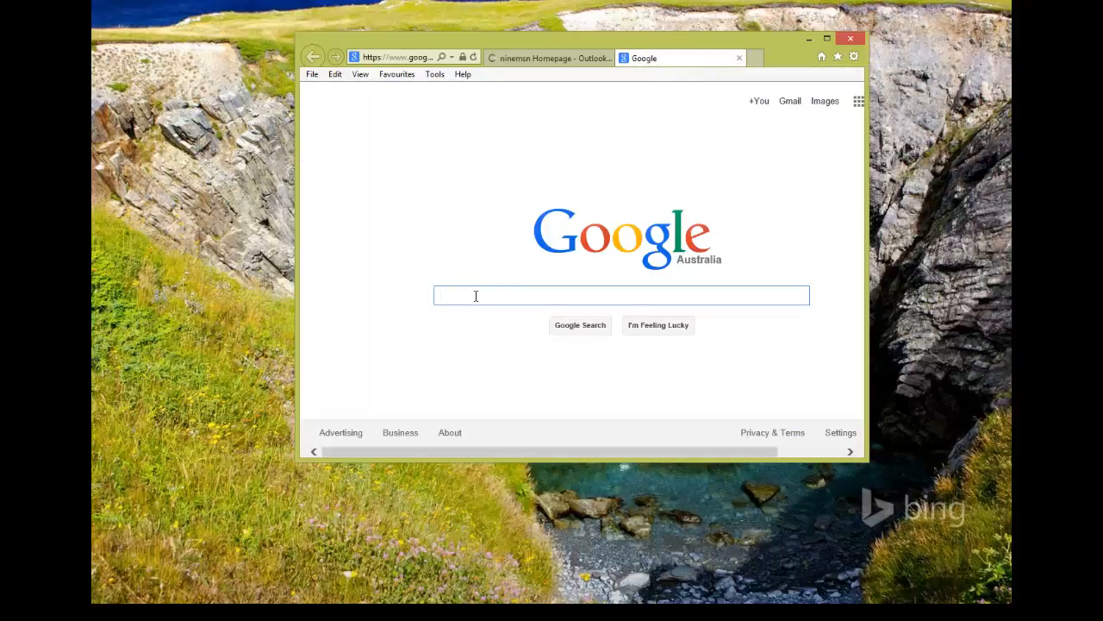
text(cropdus)
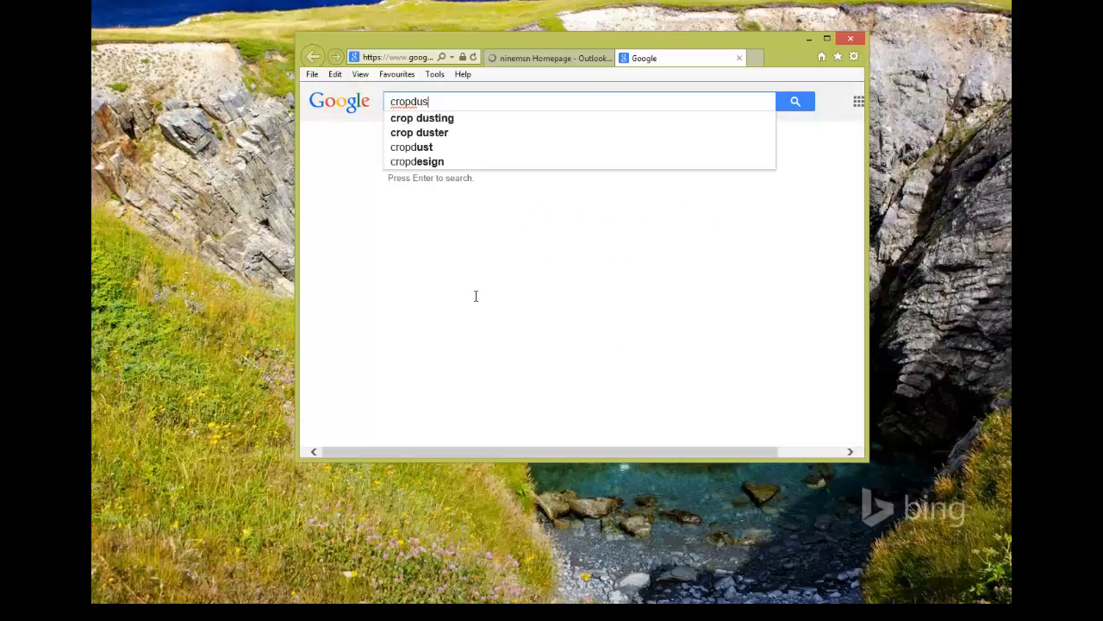
text(ter)
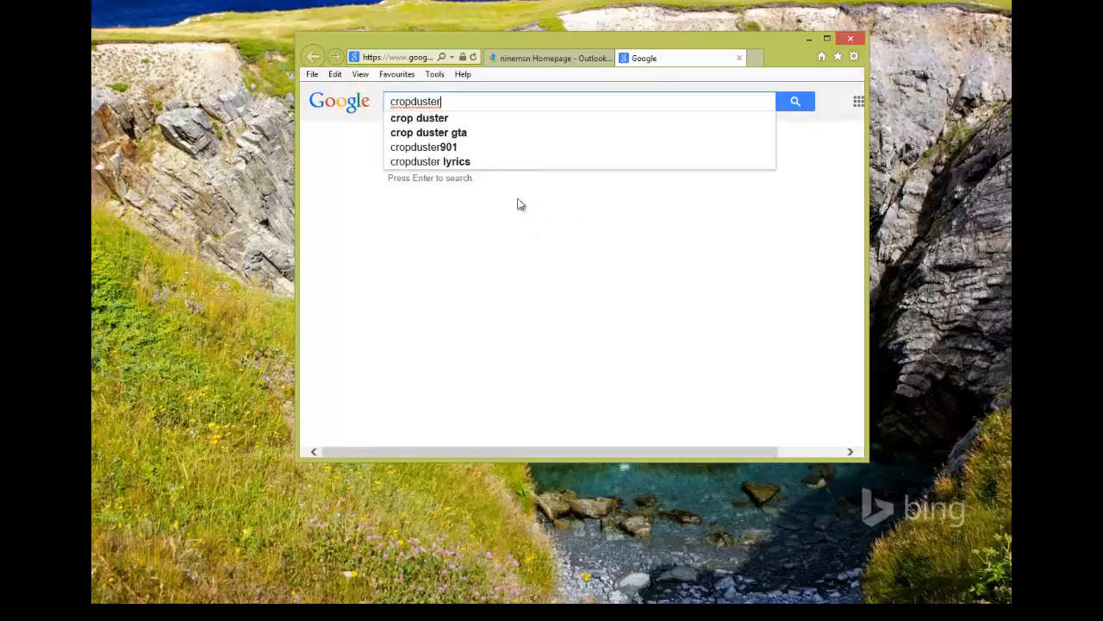
click(435, 121)
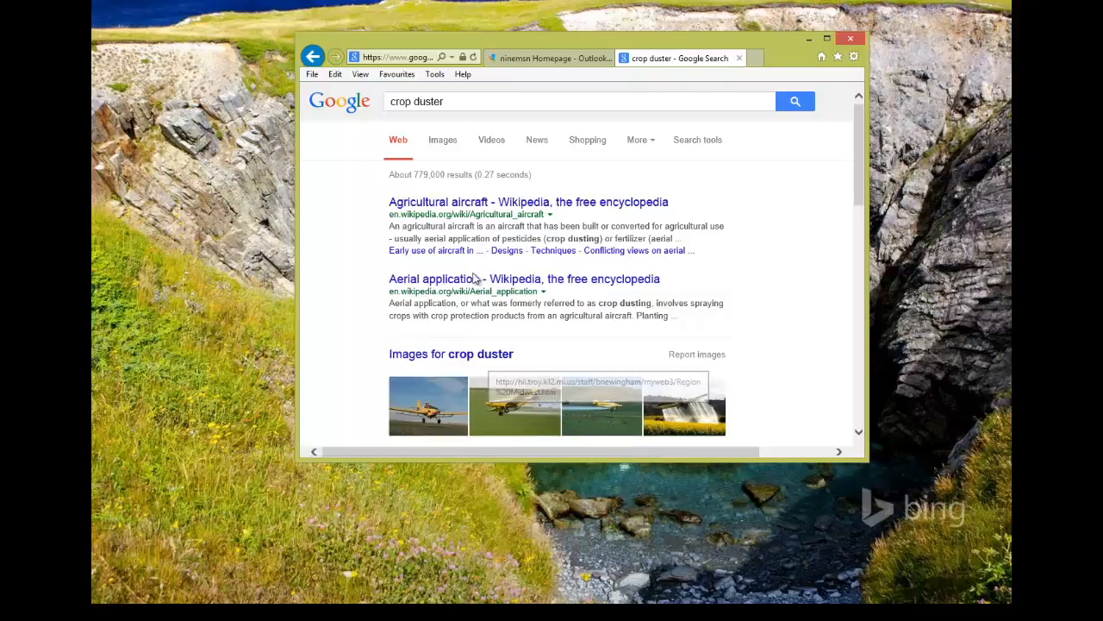
click(450, 143)
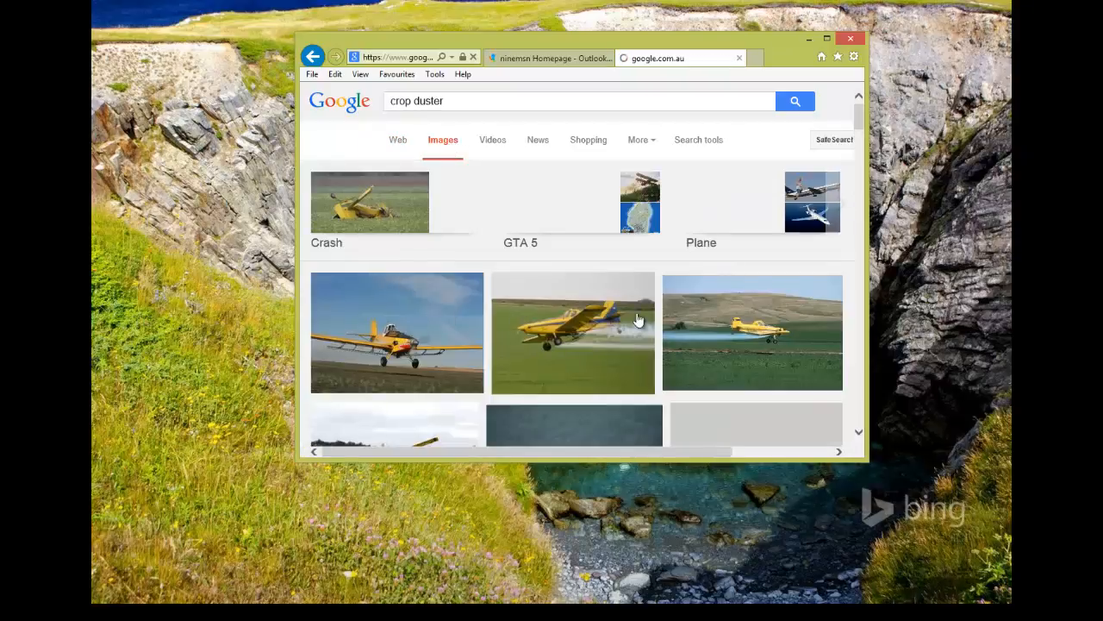
Open the full-size version of the 667 × 408 picture of the yellow plane spraying a green field.
scroll(766, 352, down, 2)
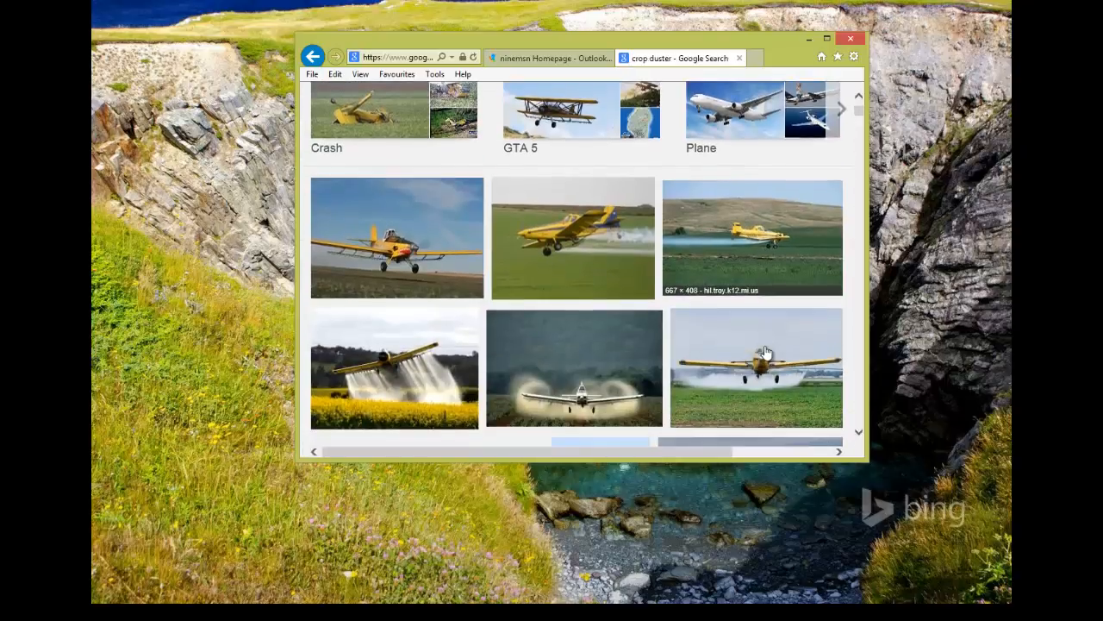
click(746, 257)
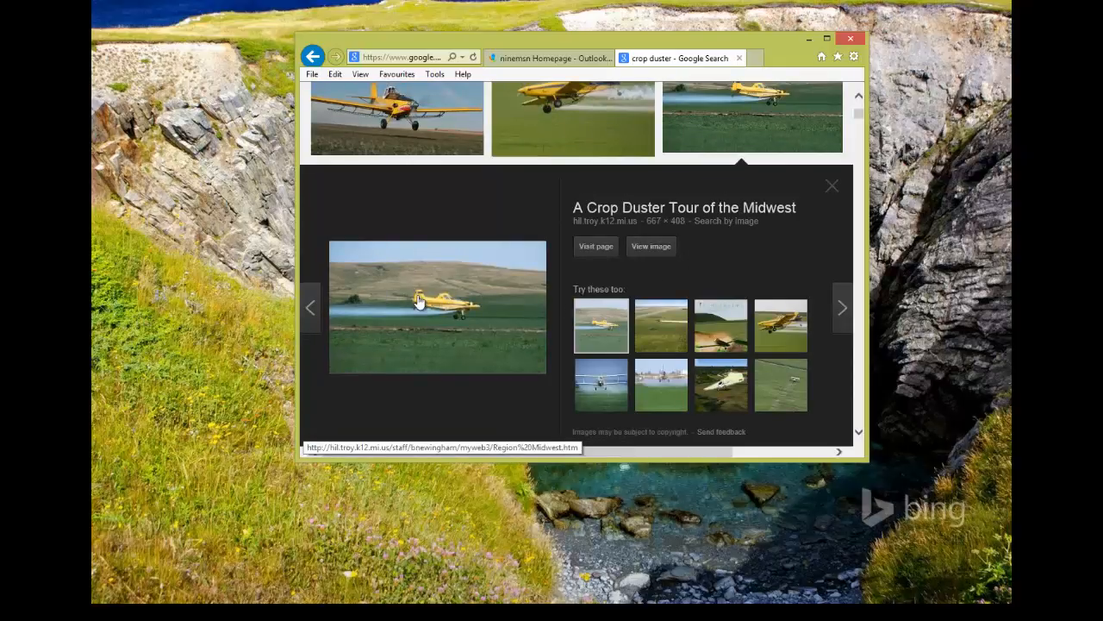
click(651, 248)
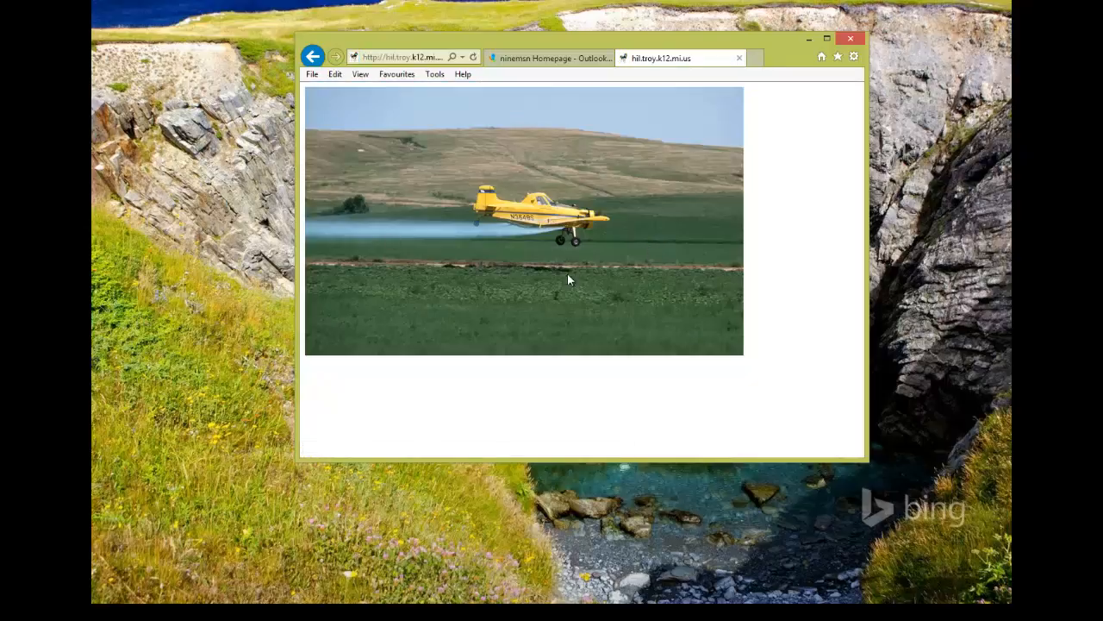
Save the plane picture to the Desktop as crop%20duster1.jpg in JPEG format and close the browser.
right_click(496, 269)
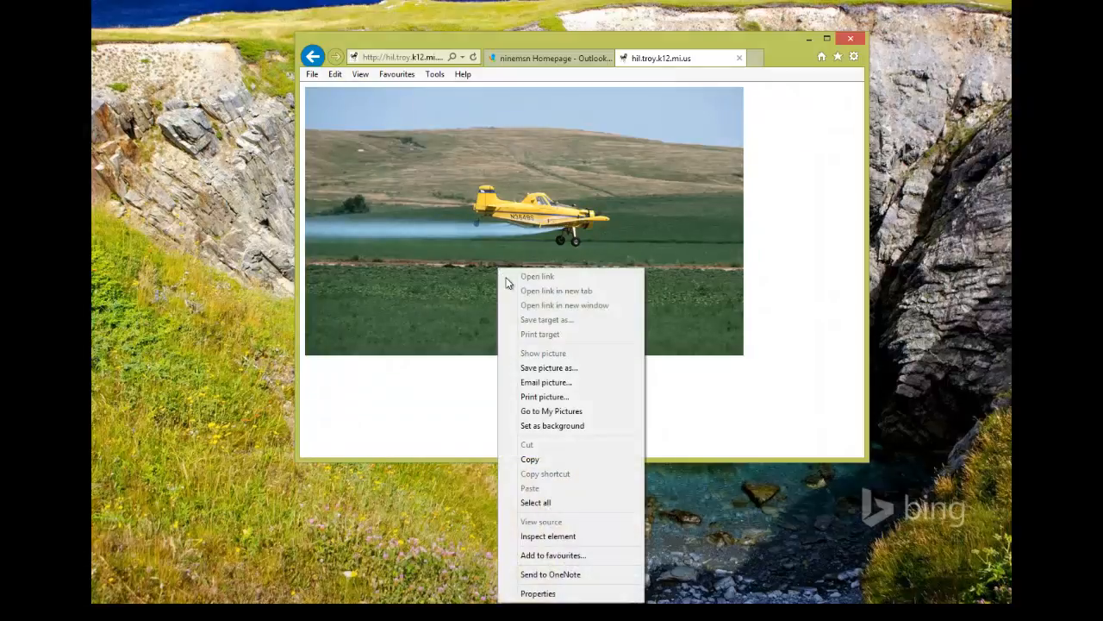
click(552, 368)
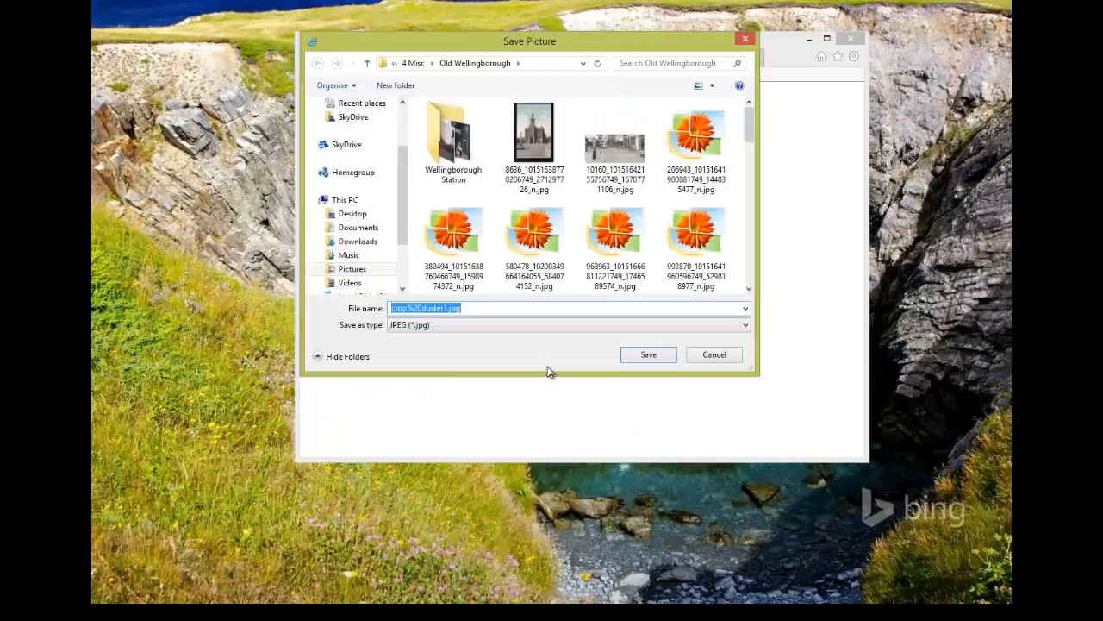
click(371, 215)
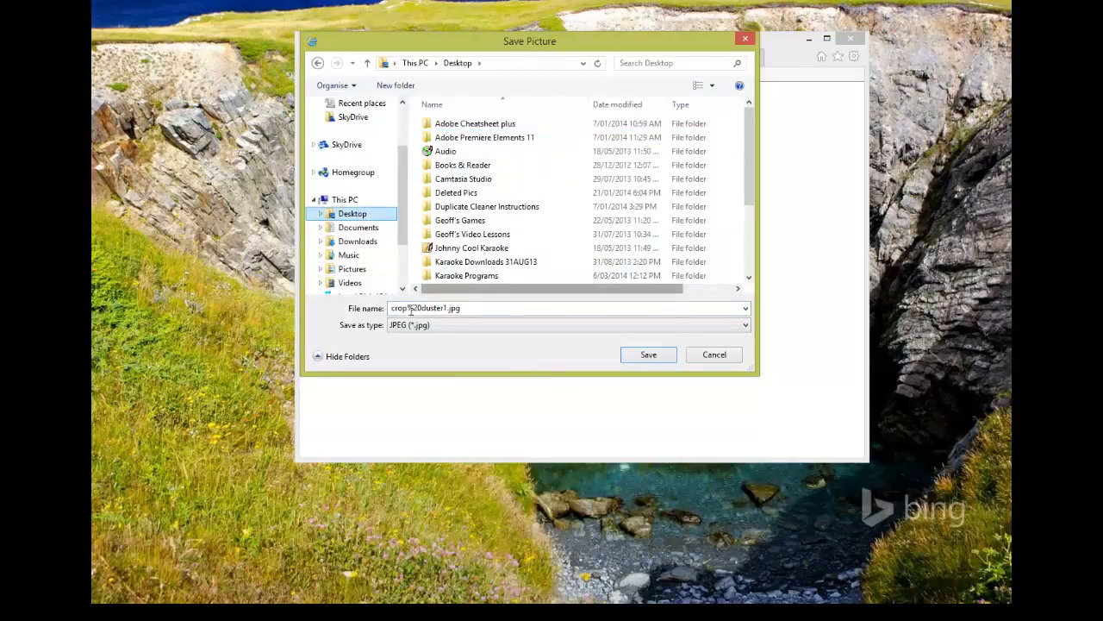
click(648, 360)
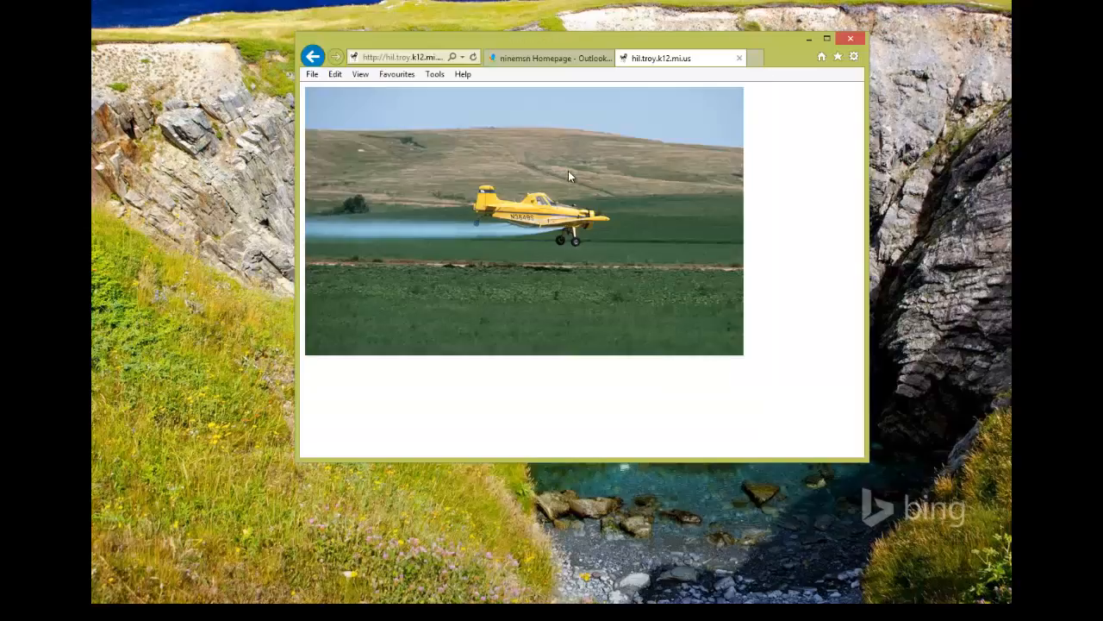
click(849, 40)
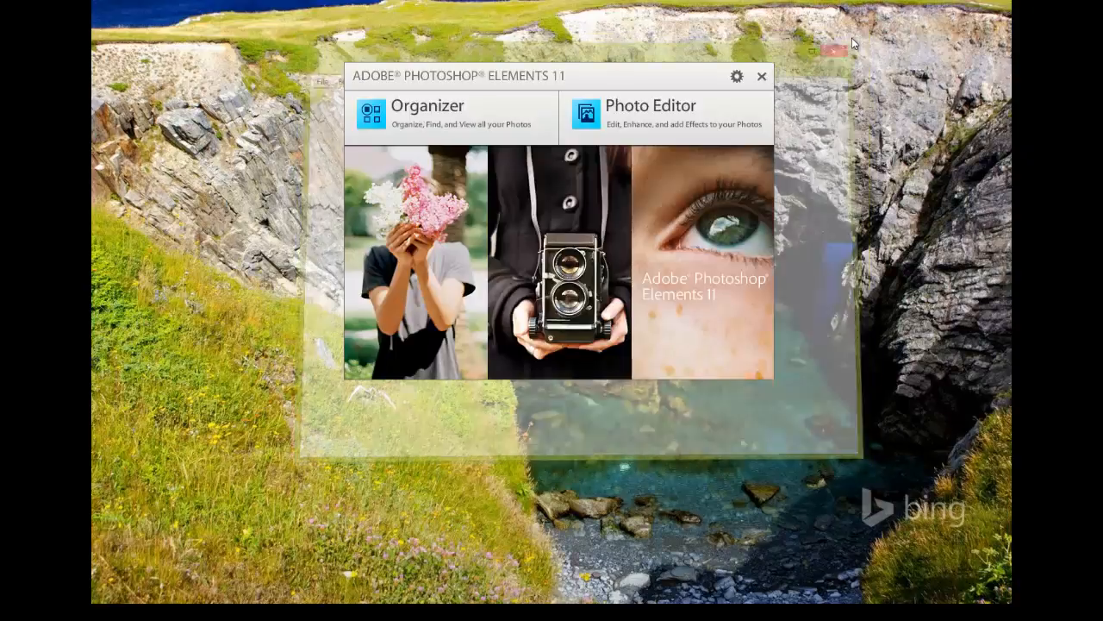
Open the Photoshop Elements Organizer and import crop%20duster1.jpg from the Desktop.
click(429, 112)
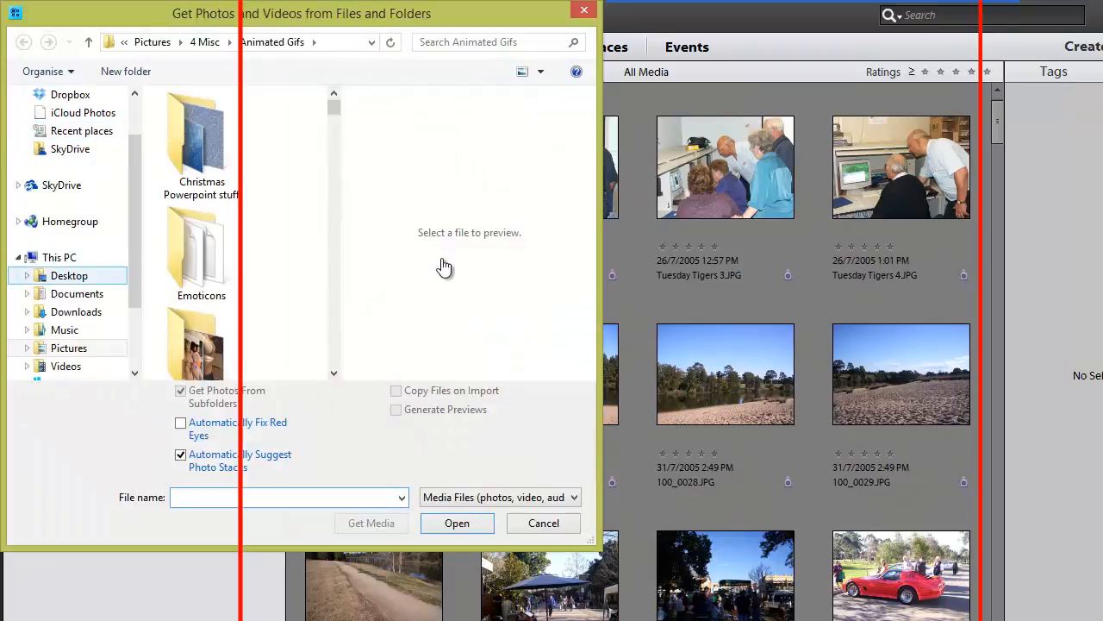
click(69, 276)
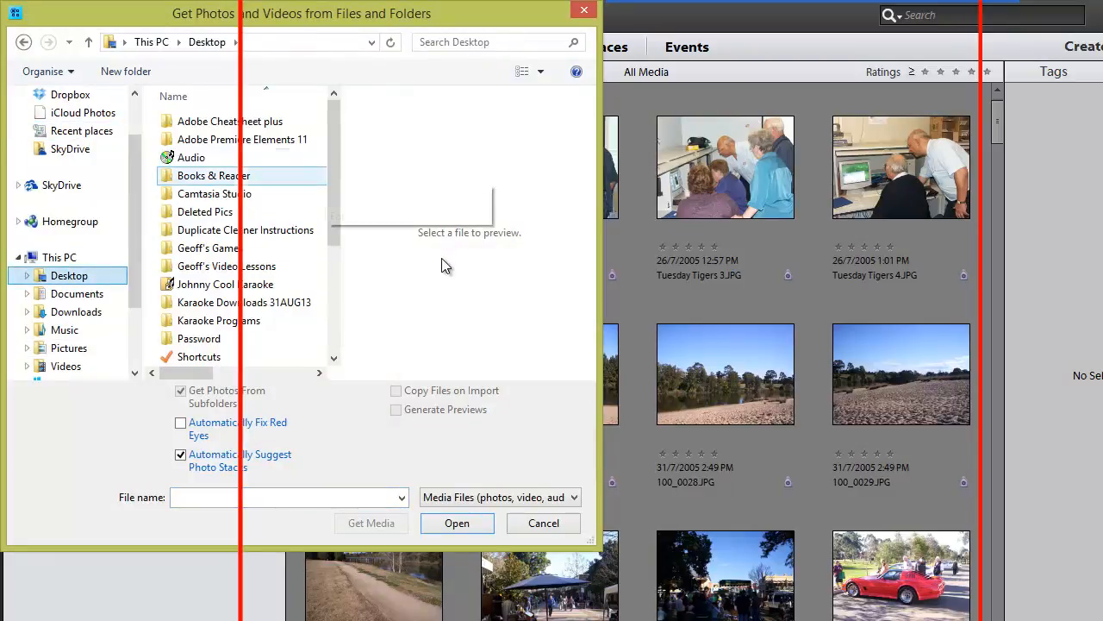
scroll(241, 232, down, 4)
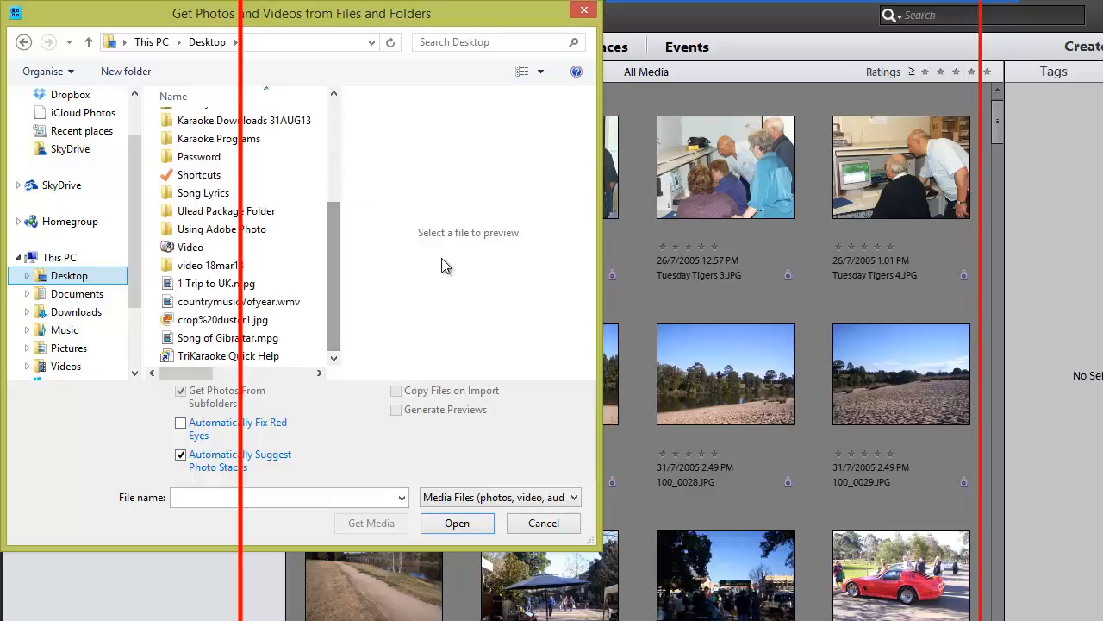
click(231, 319)
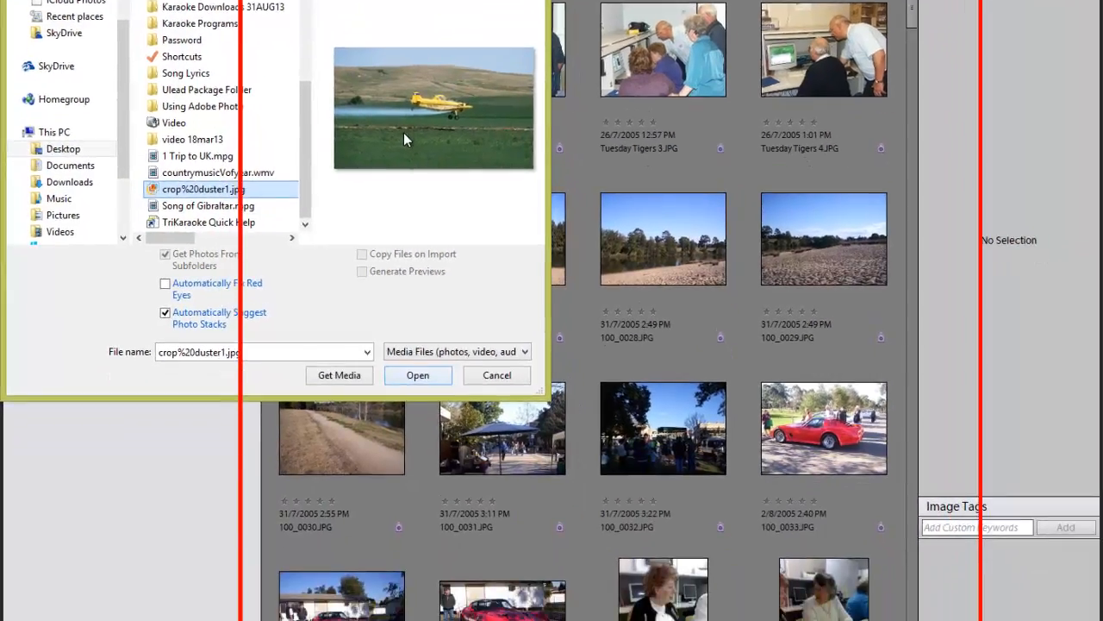
key(Return)
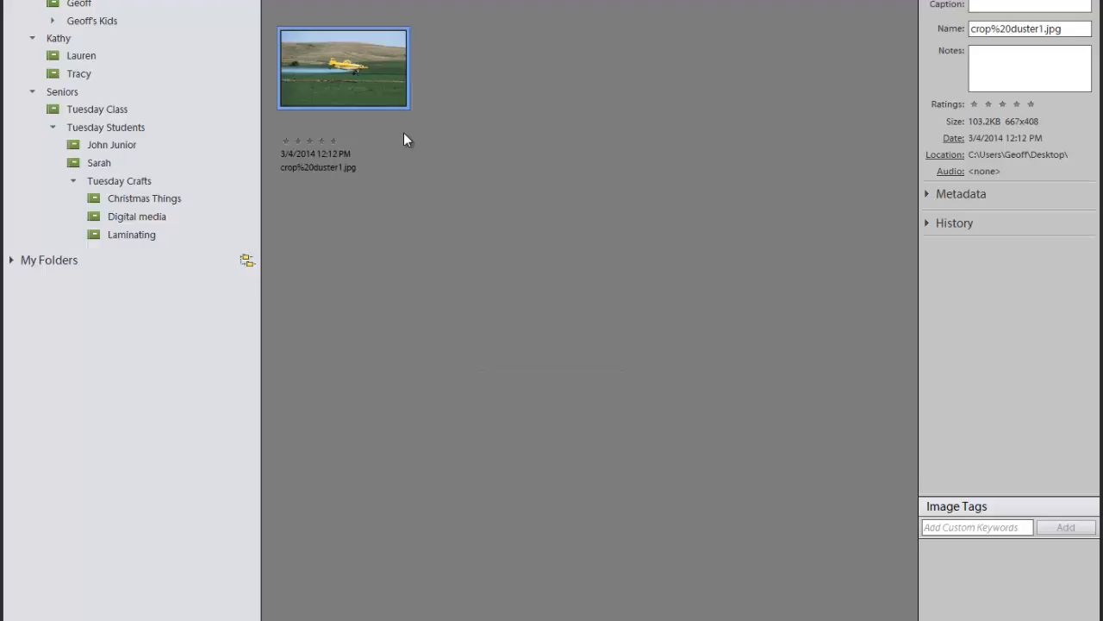
Open the imported photo in the Photo Editor, dismissing the Adobe ID registration, and duplicate its Background layer.
key(ctrl+i)
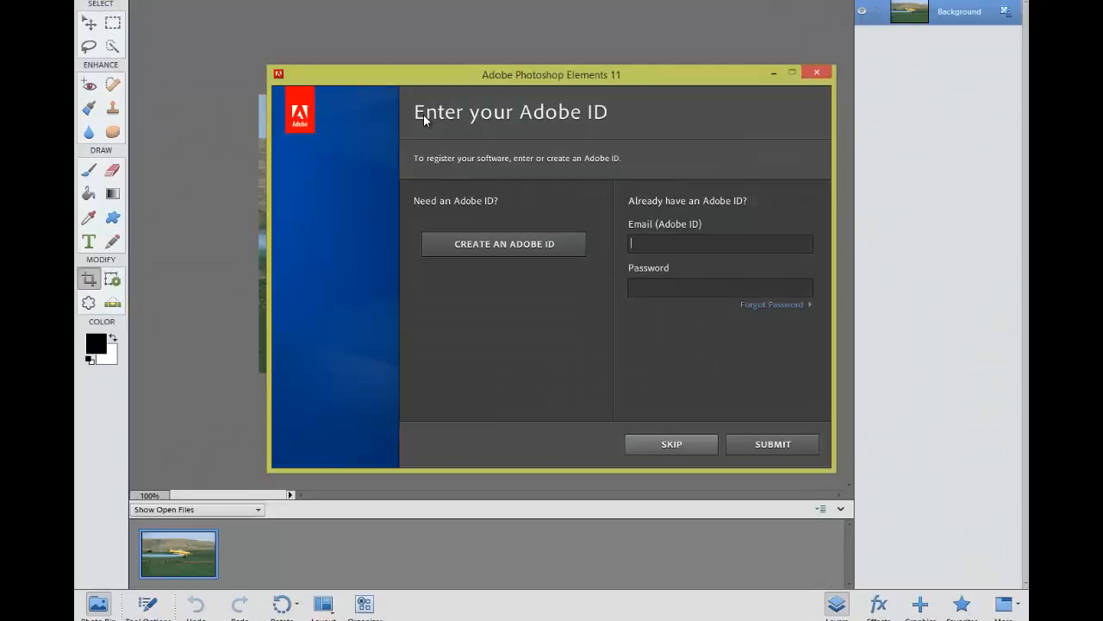
key(Escape)
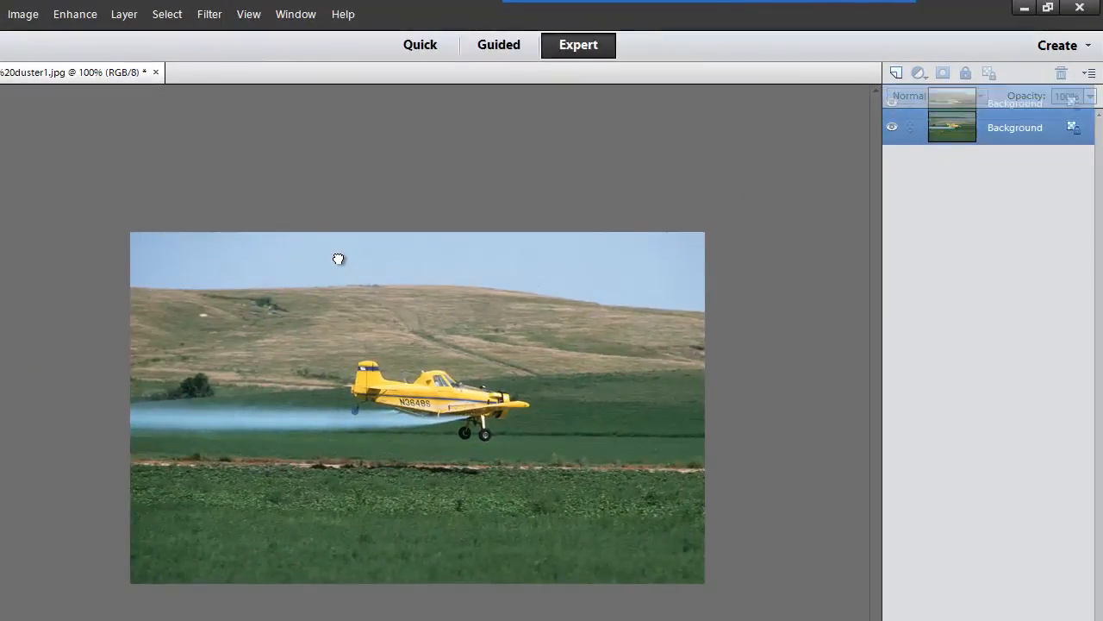
drag(952, 127, 896, 74)
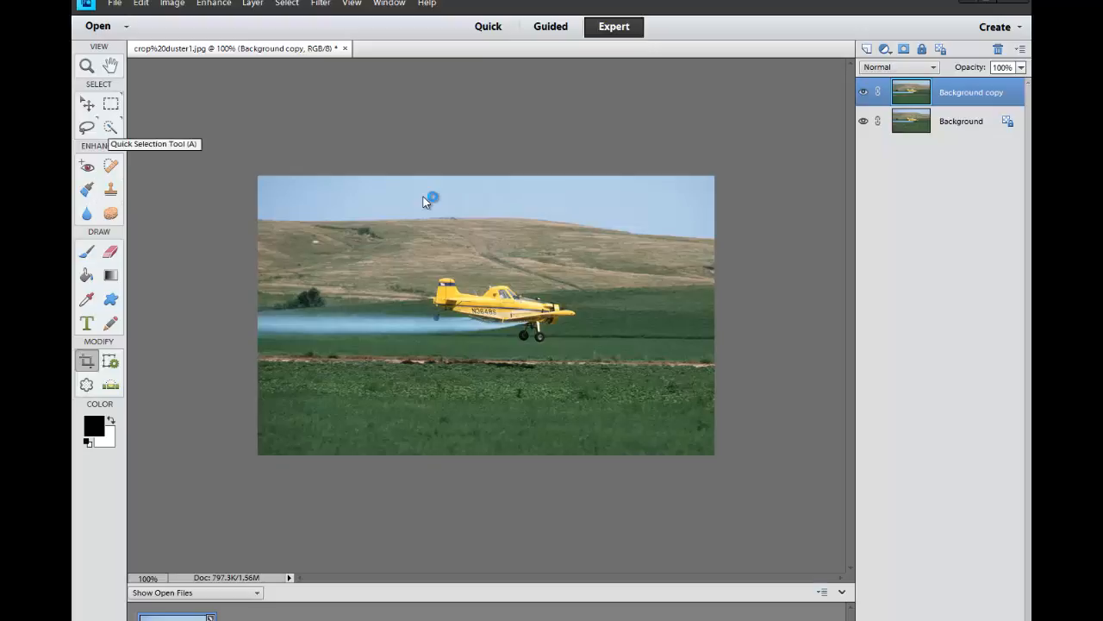
Select the yellow plane, its wheels and the spray trail on the Background copy layer with the Quick Selection tool.
key(a)
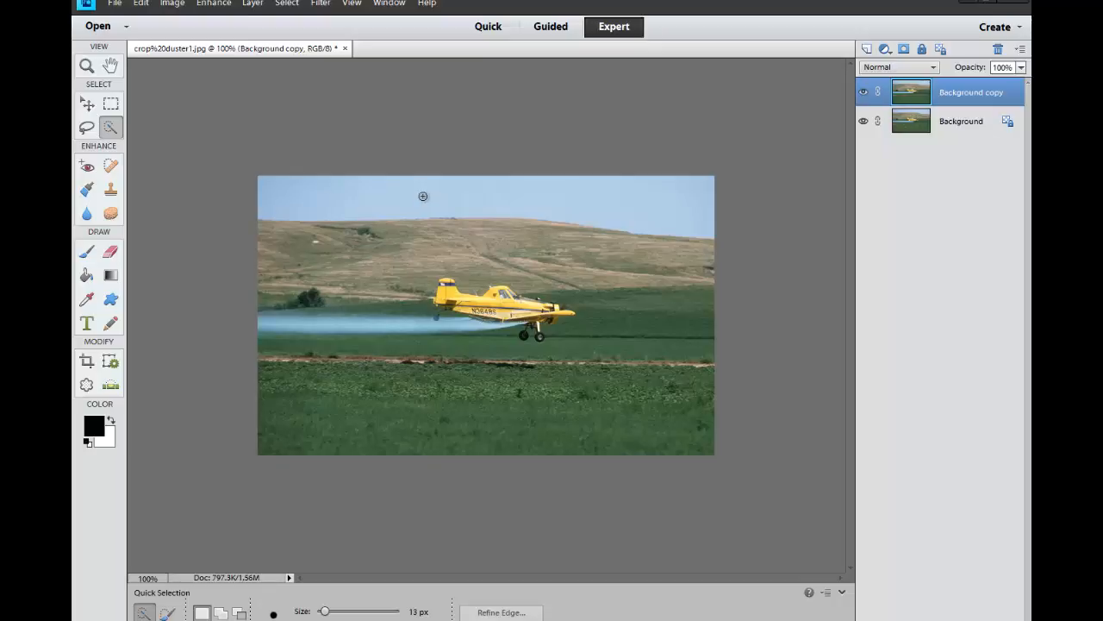
mouse_move(262, 325)
mouse_down()
mouse_move(495, 325)
mouse_move(553, 313)
mouse_move(452, 298)
mouse_up()
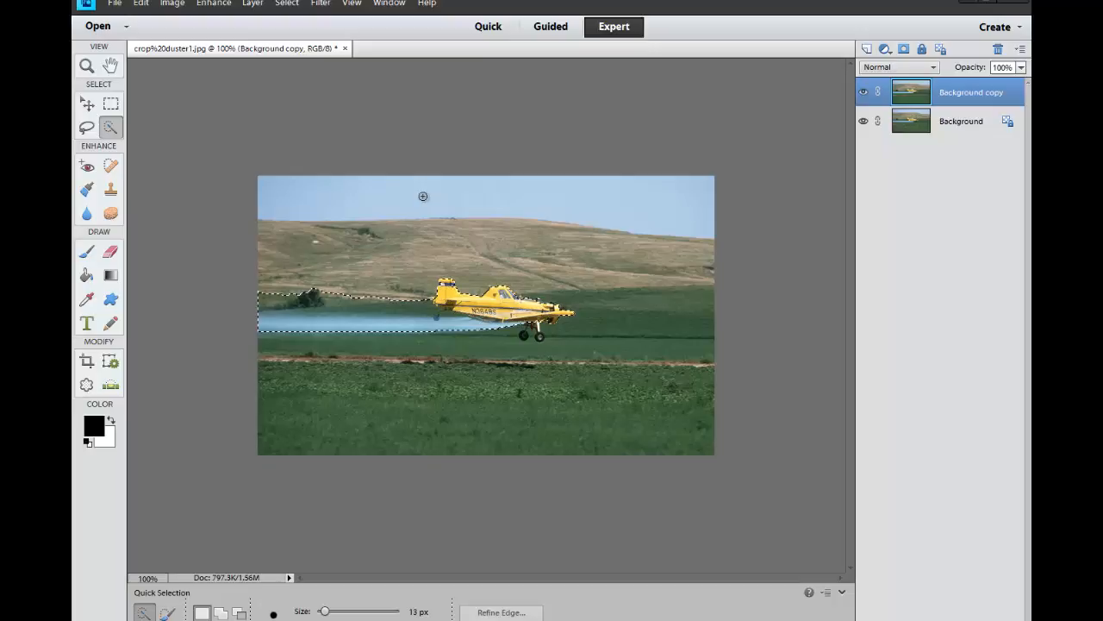
mouse_move(538, 325)
mouse_down()
mouse_move(541, 336)
mouse_move(524, 334)
mouse_up()
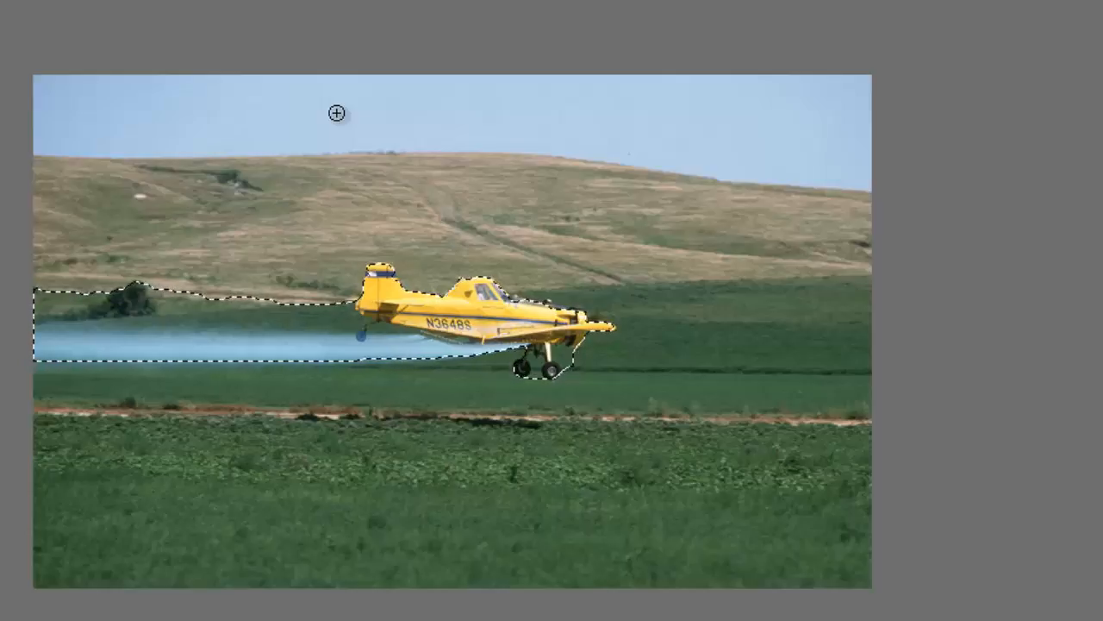
Subtract the strip of field and the bush above the spray trail from the selection.
key(alt)
key(alt)
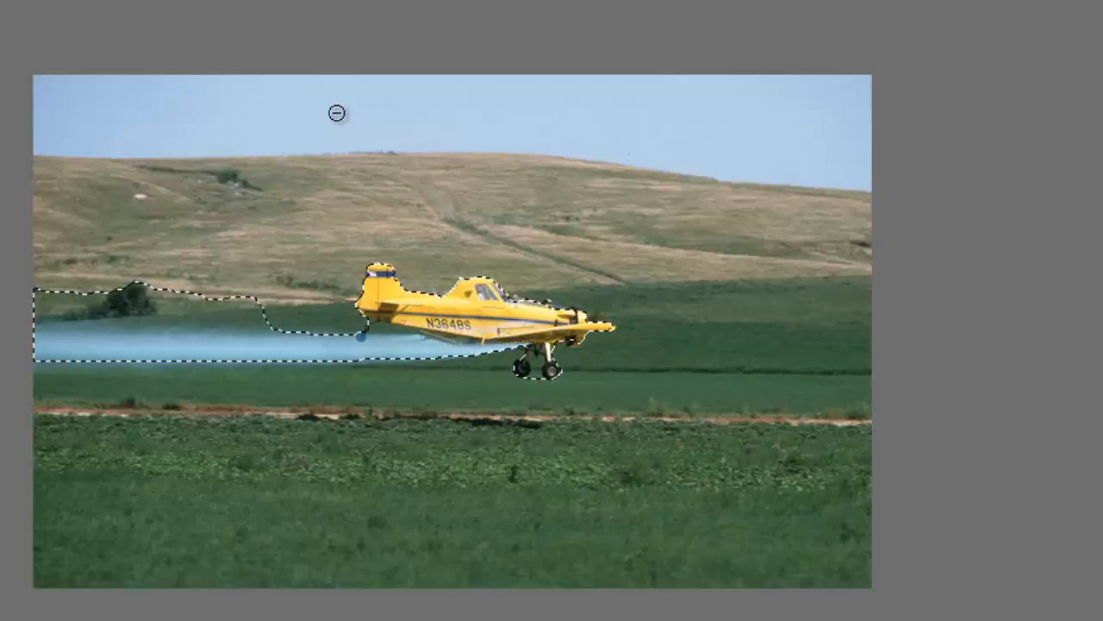
drag(263, 312, 44, 303)
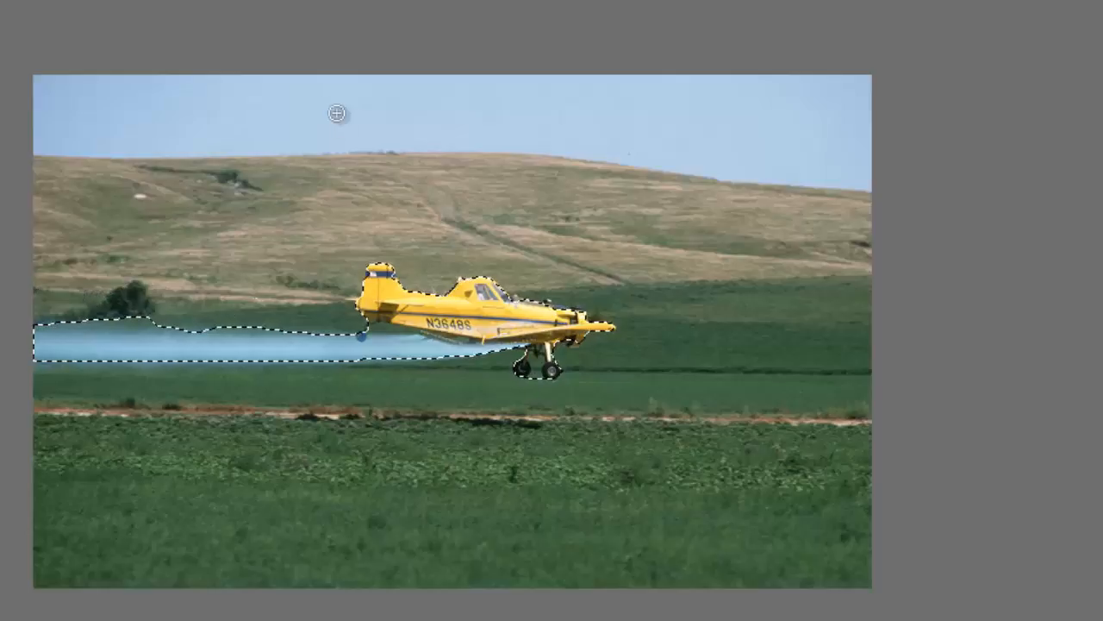
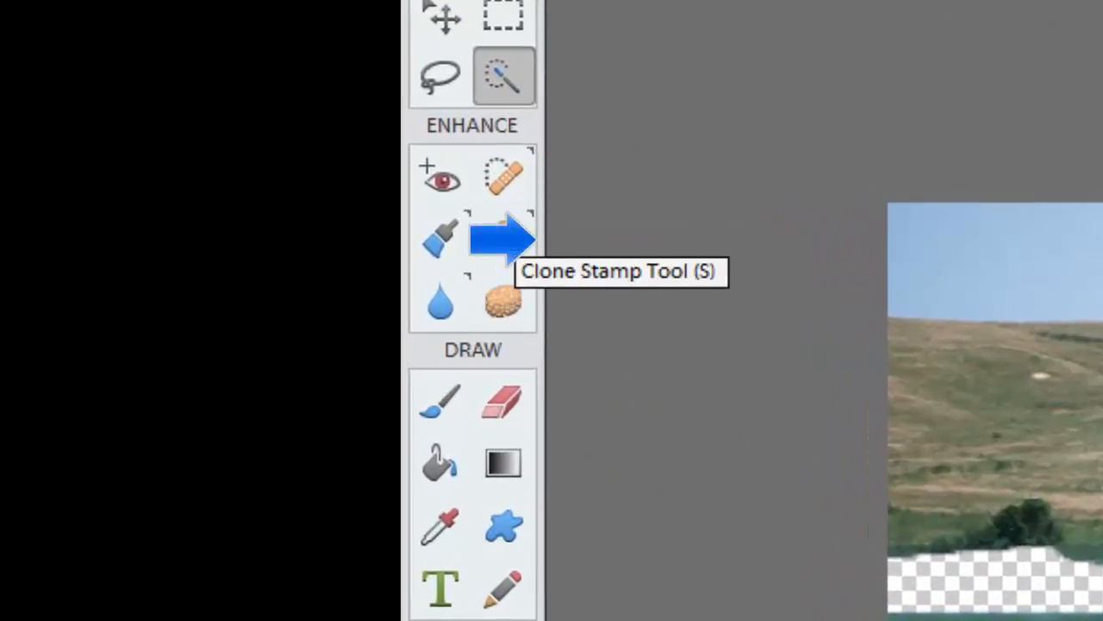
Fill the lower part of the plane-shaped gap with cloned green field using the Clone Stamp tool.
click(503, 242)
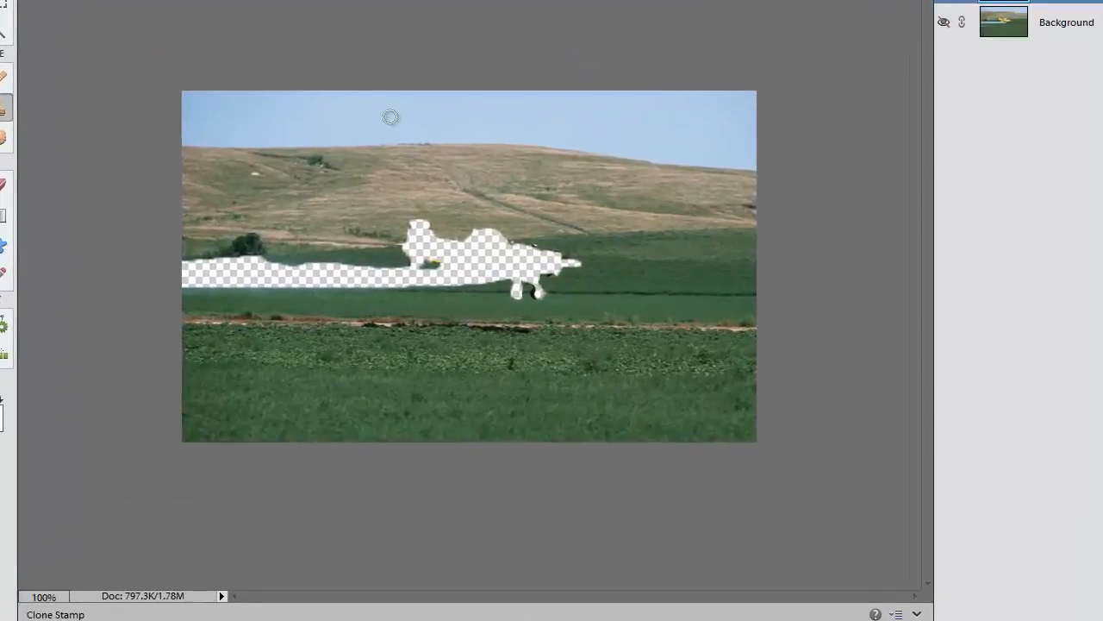
alt+click(389, 116)
mouse_move(550, 290)
mouse_down()
mouse_move(467, 297)
mouse_move(382, 283)
mouse_up()
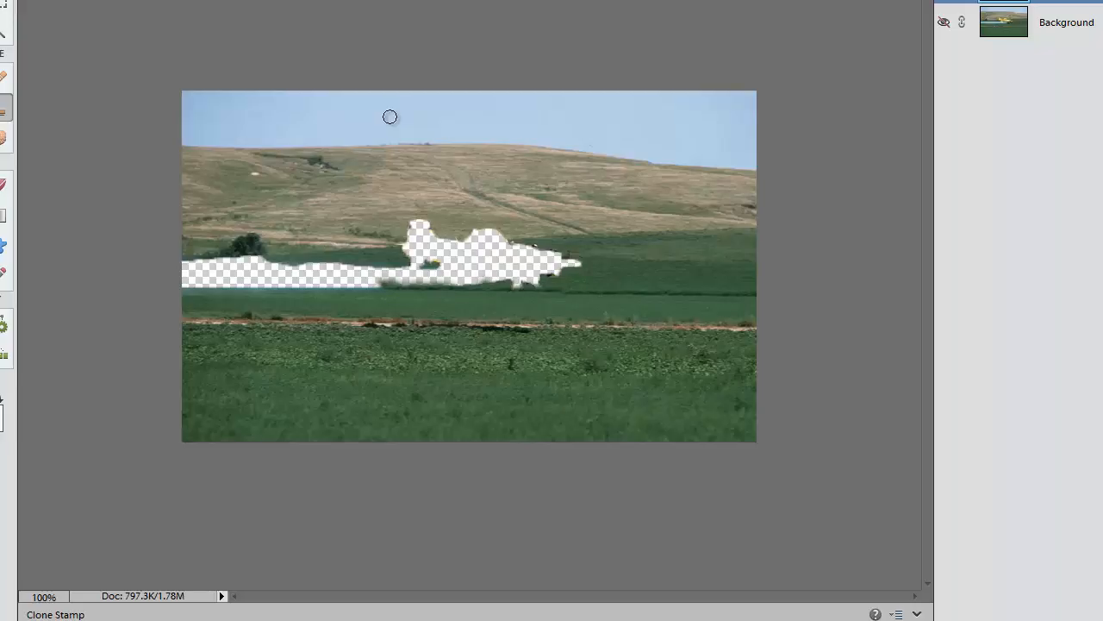
mouse_move(572, 264)
mouse_down()
mouse_move(552, 265)
mouse_move(560, 251)
mouse_move(497, 252)
mouse_move(518, 247)
mouse_move(551, 259)
mouse_move(500, 269)
mouse_move(556, 275)
mouse_move(517, 281)
mouse_move(534, 287)
mouse_move(417, 281)
mouse_move(489, 266)
mouse_move(443, 266)
mouse_move(485, 249)
mouse_move(399, 255)
mouse_move(505, 245)
mouse_move(483, 245)
mouse_move(384, 274)
mouse_move(540, 266)
mouse_move(452, 273)
mouse_up()
mouse_move(332, 275)
mouse_down()
mouse_move(378, 266)
mouse_move(391, 281)
mouse_move(340, 301)
mouse_move(359, 281)
mouse_up()
click(351, 275)
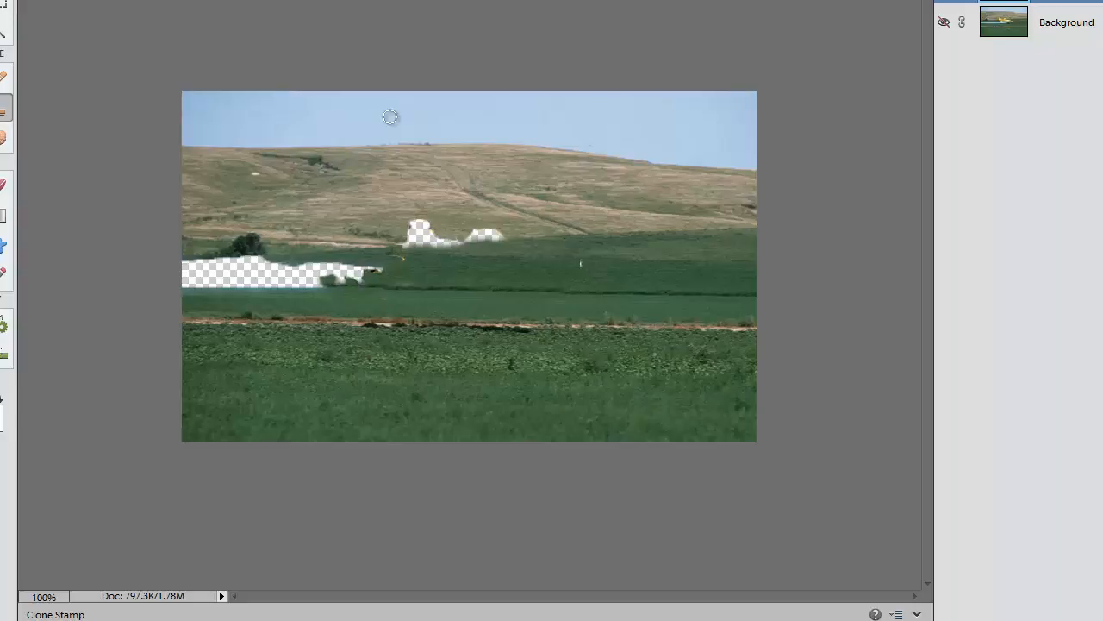
Clone field texture from beyond the plane's nose over the remaining spray-trail gap out to the photo's edge.
alt+click(612, 272)
mouse_move(595, 264)
mouse_down()
mouse_move(313, 272)
mouse_move(362, 276)
mouse_move(335, 279)
mouse_move(309, 267)
mouse_move(334, 270)
mouse_up()
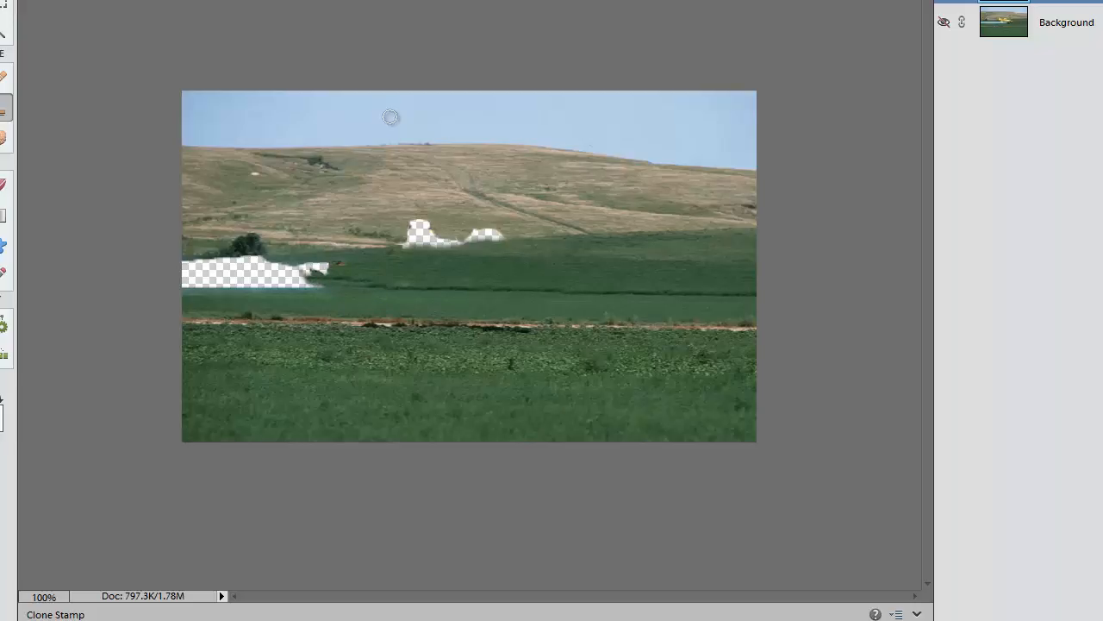
click(325, 269)
mouse_move(323, 270)
mouse_down()
mouse_move(246, 278)
mouse_move(326, 285)
mouse_move(275, 285)
mouse_move(312, 290)
mouse_move(240, 289)
mouse_move(252, 275)
mouse_move(238, 269)
mouse_move(294, 265)
mouse_move(231, 266)
mouse_move(264, 254)
mouse_move(188, 262)
mouse_move(228, 266)
mouse_move(219, 257)
mouse_move(193, 265)
mouse_move(190, 282)
mouse_move(200, 274)
mouse_move(214, 289)
mouse_up()
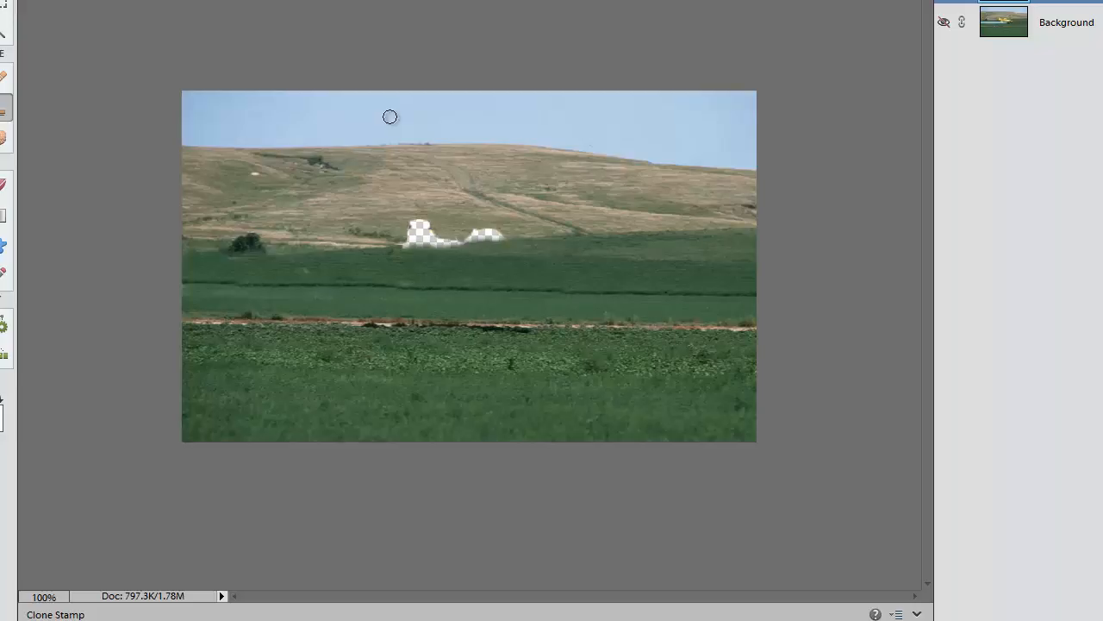
Clone over the remaining cockpit and tail gaps where the brown hillside meets the green field.
drag(512, 236, 476, 239)
mouse_move(476, 238)
mouse_down()
mouse_move(487, 225)
mouse_move(444, 246)
mouse_move(461, 232)
mouse_move(413, 244)
mouse_move(423, 240)
mouse_move(400, 237)
mouse_move(438, 236)
mouse_move(414, 232)
mouse_move(419, 224)
mouse_move(402, 232)
mouse_move(406, 221)
mouse_move(423, 240)
mouse_up()
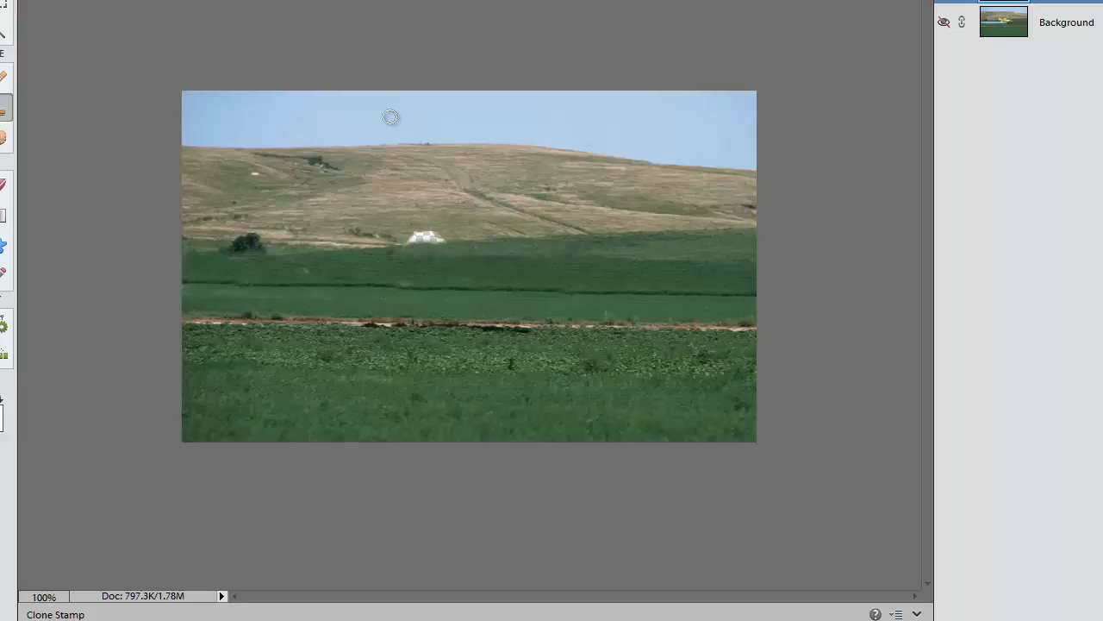
alt+click(449, 246)
click(440, 242)
click(441, 238)
click(437, 237)
mouse_move(437, 238)
mouse_down()
mouse_move(384, 251)
mouse_move(414, 246)
mouse_move(391, 244)
mouse_up()
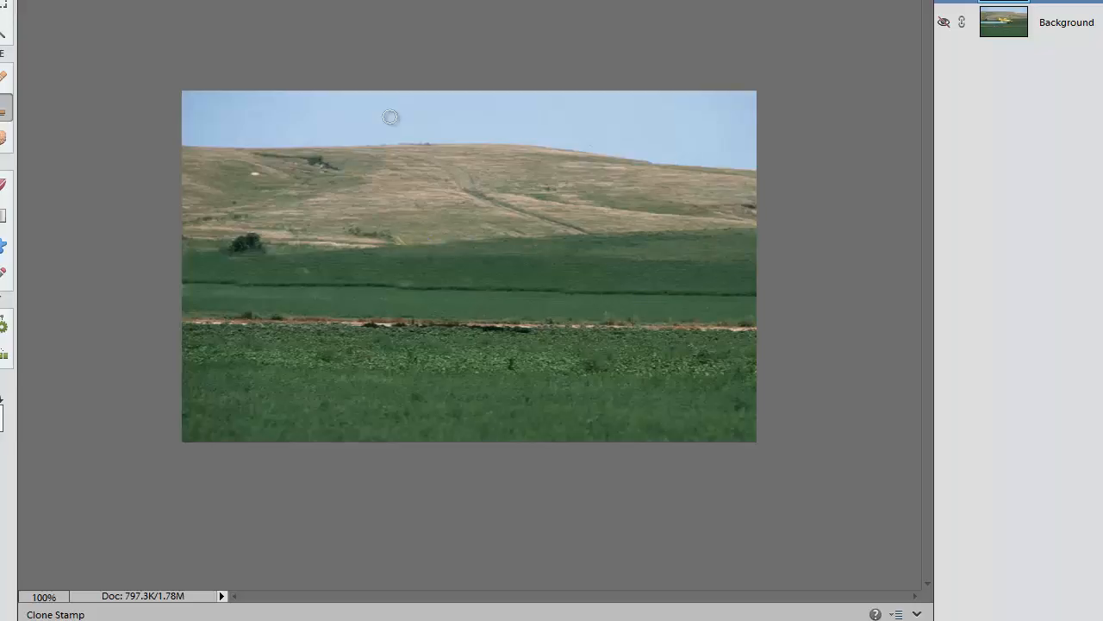
Start saving a copy of the rebuilt, plane-free background to the Desktop in JPEG format.
alt+click(390, 117)
key(alt+f)
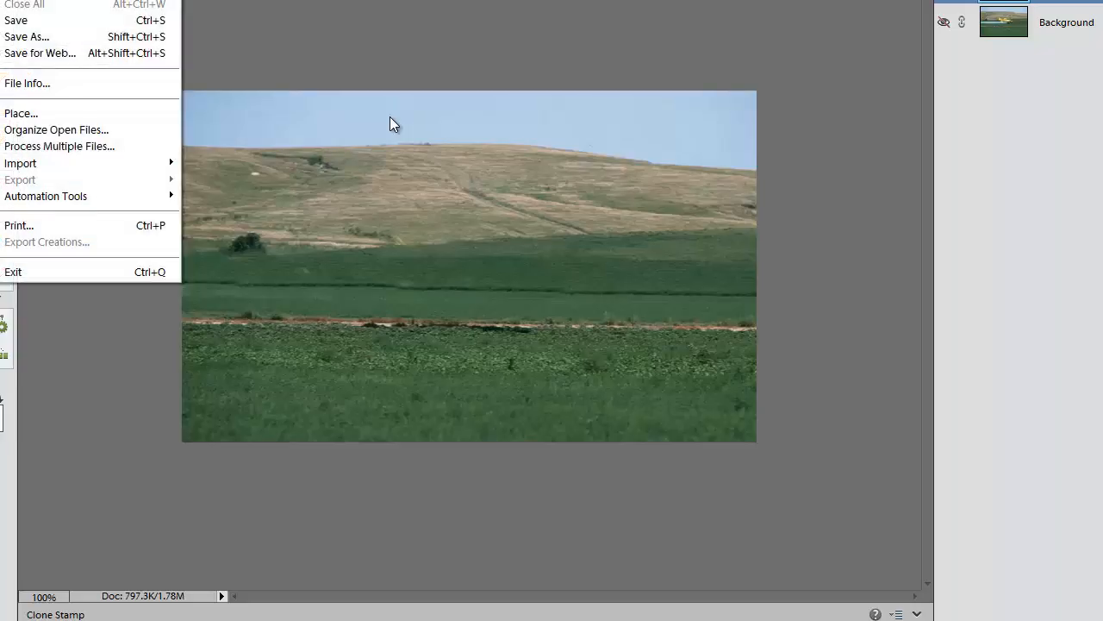
key(Down)
key(Down)
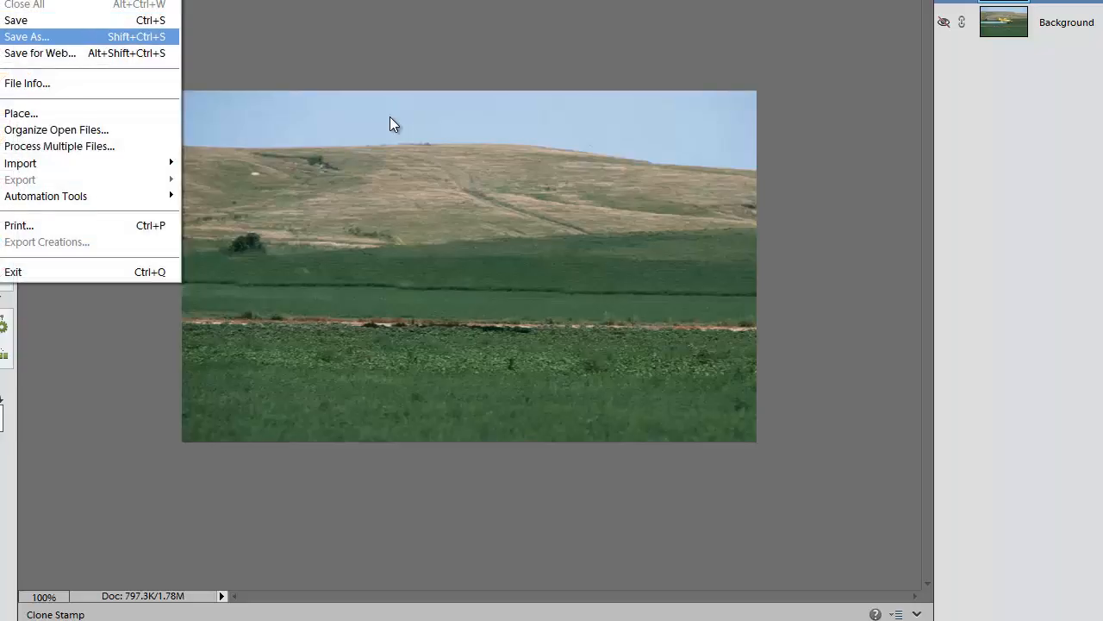
key(Return)
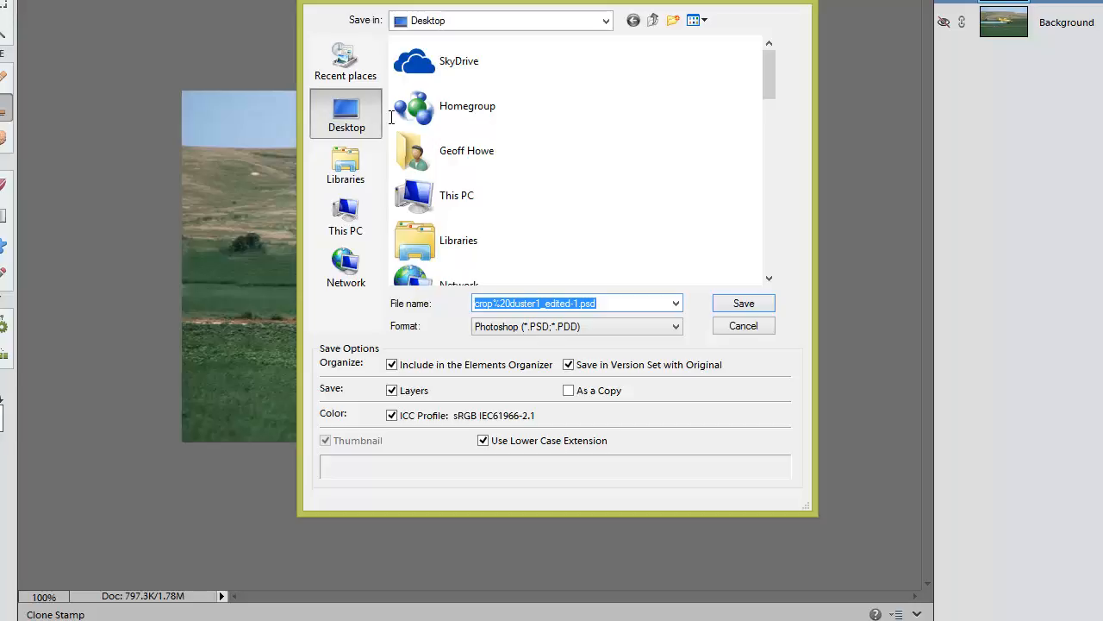
key(Tab)
key(alt+Down)
key(Down)
key(Down)
key(Down)
key(Down)
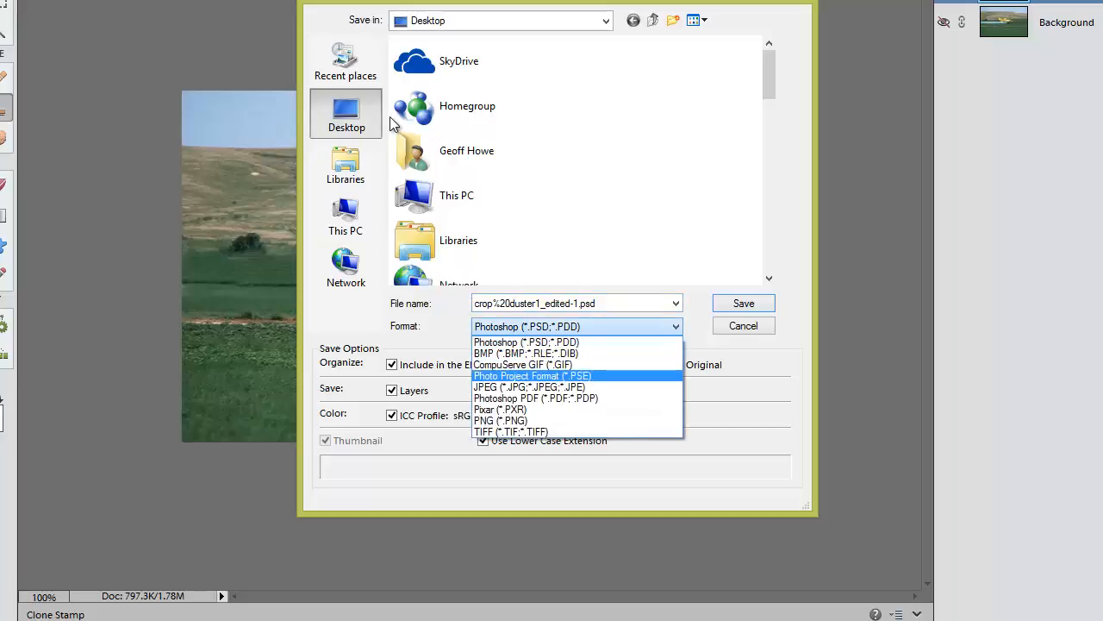
key(Return)
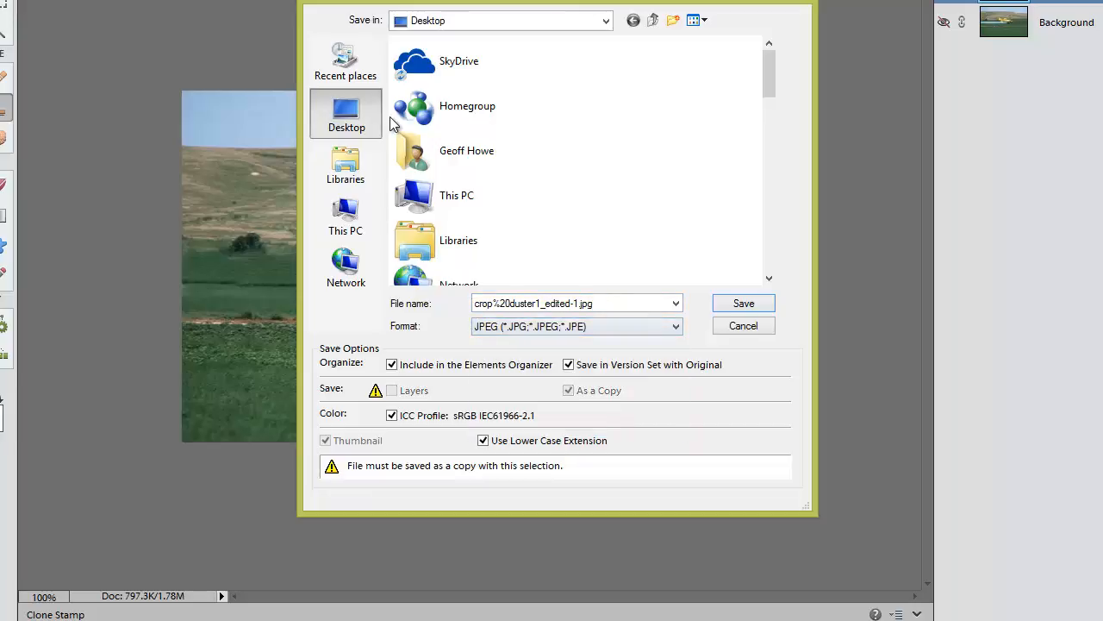
Name the background copy "cropduster background" and save it with the default JPEG options.
key(shift+Tab)
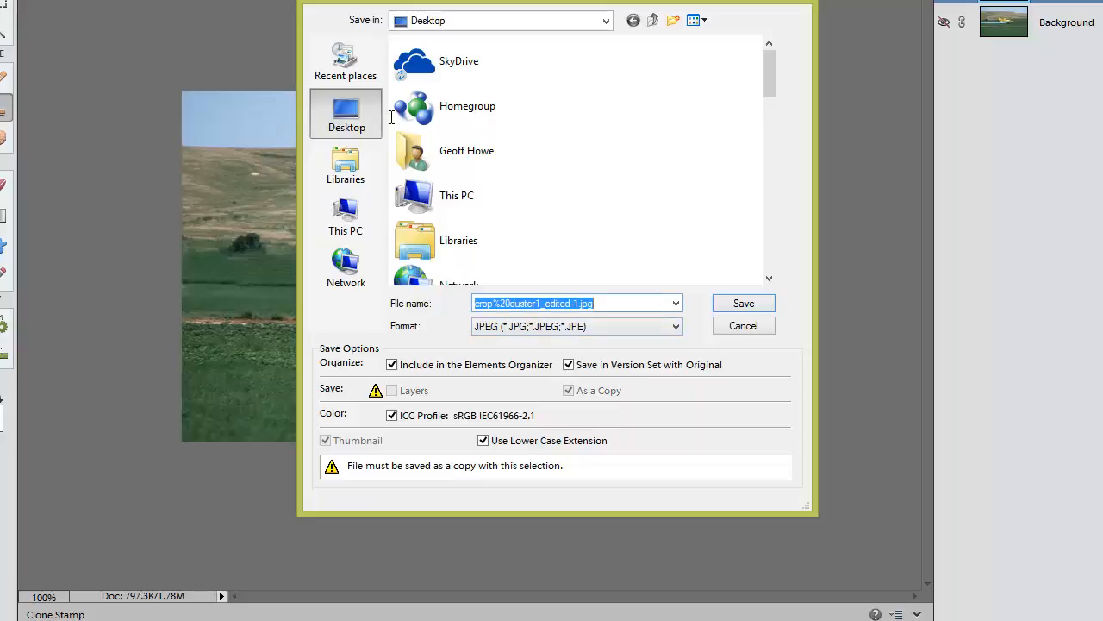
key(Left)
key(Left)
key(Left)
key(Left)
key(BackSpace)
key(BackSpace)
key(BackSpace)
key(BackSpace)
key(BackSpace)
key(BackSpace)
key(BackSpace)
key(BackSpace)
key(BackSpace)
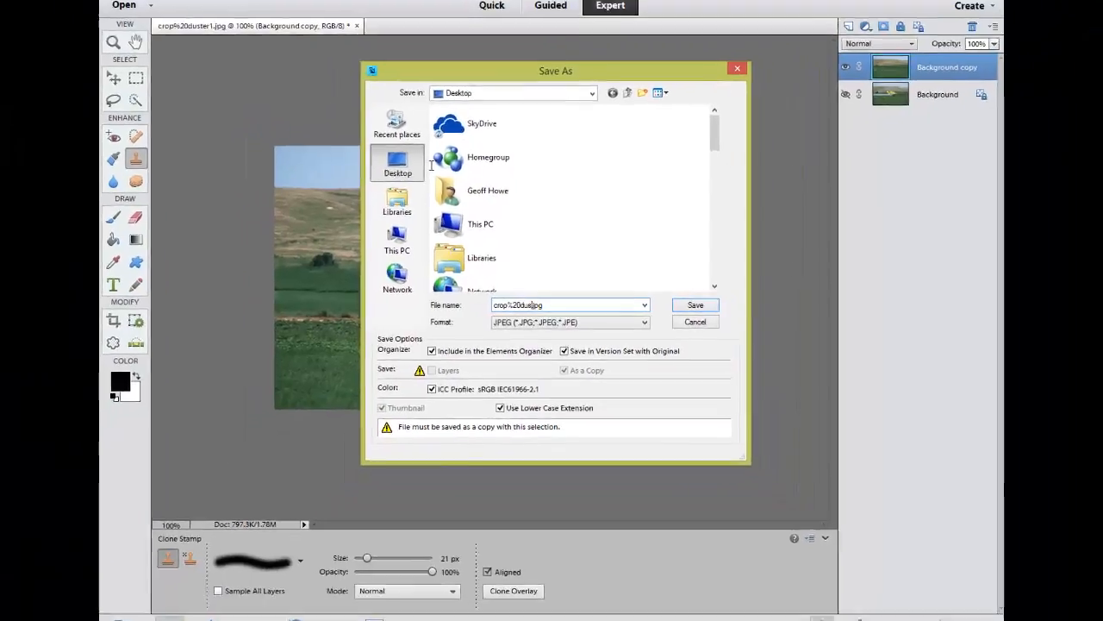
key(BackSpace)
key(BackSpace)
key(BackSpace)
key(BackSpace)
key(BackSpace)
key(BackSpace)
key(BackSpace)
key(BackSpace)
key(BackSpace)
key(BackSpace)
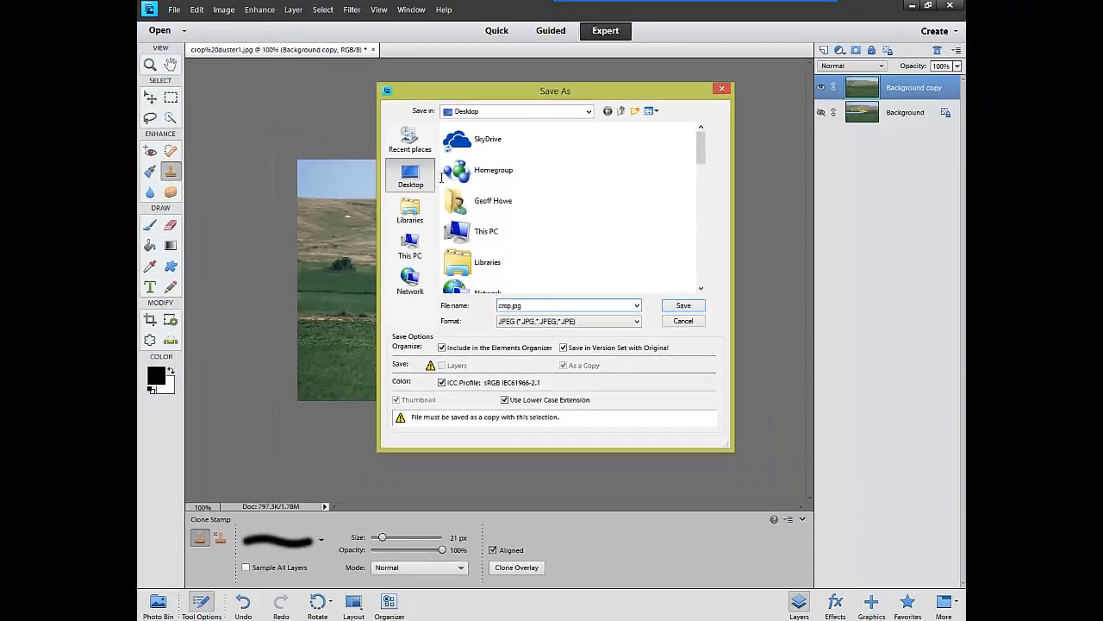
text(duster)
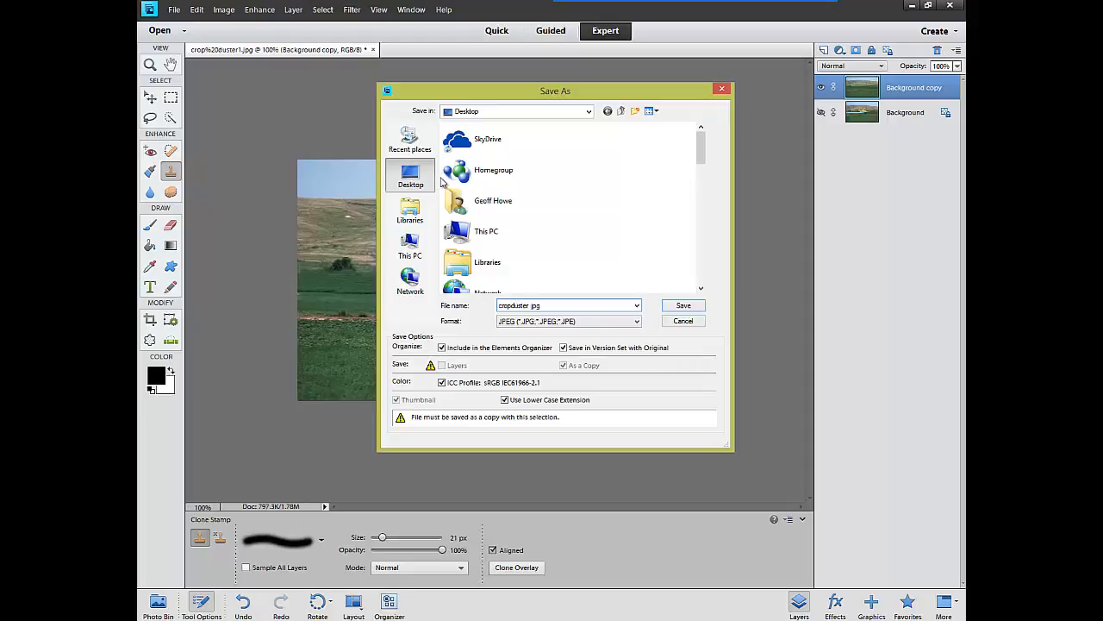
text( background)
key(Return)
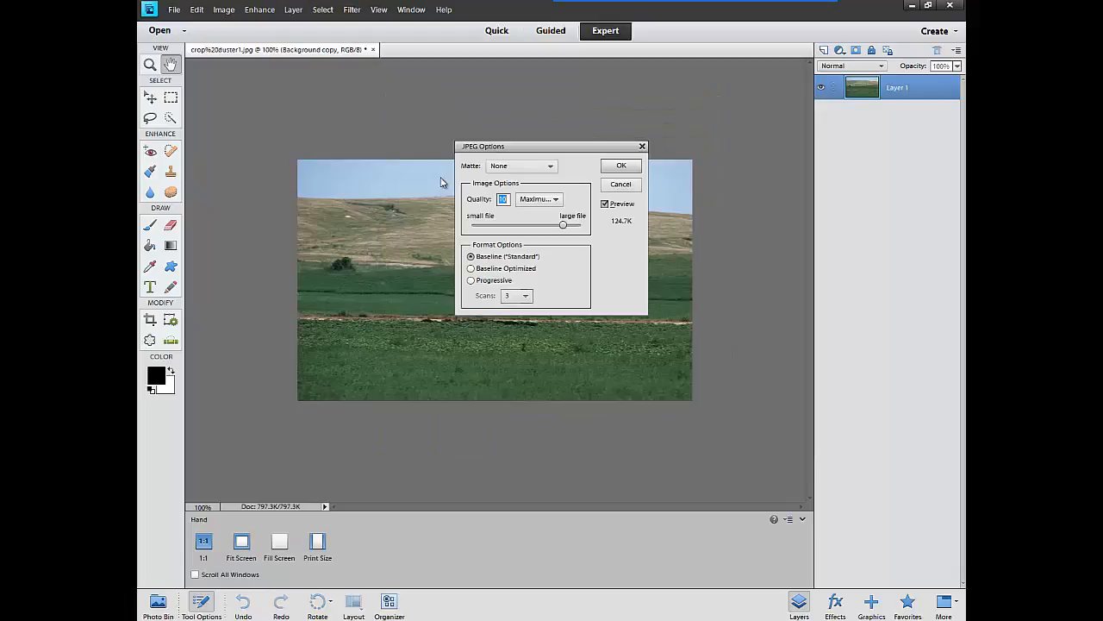
key(Return)
key(s)
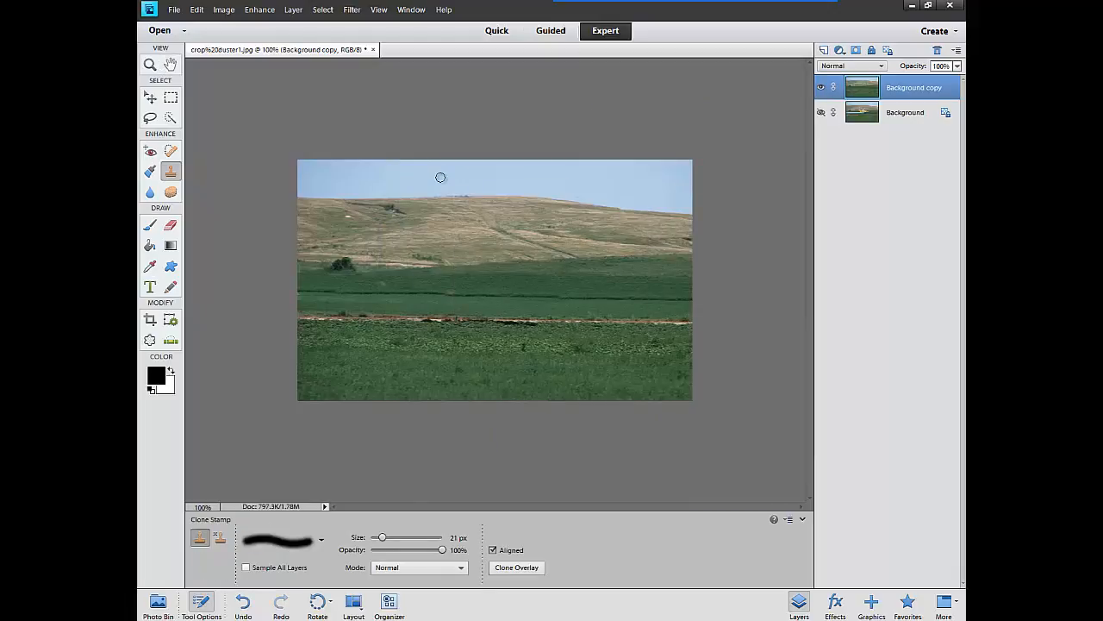
Paste the copied plane and its spray trail as a new layer above the rebuilt background.
click(158, 606)
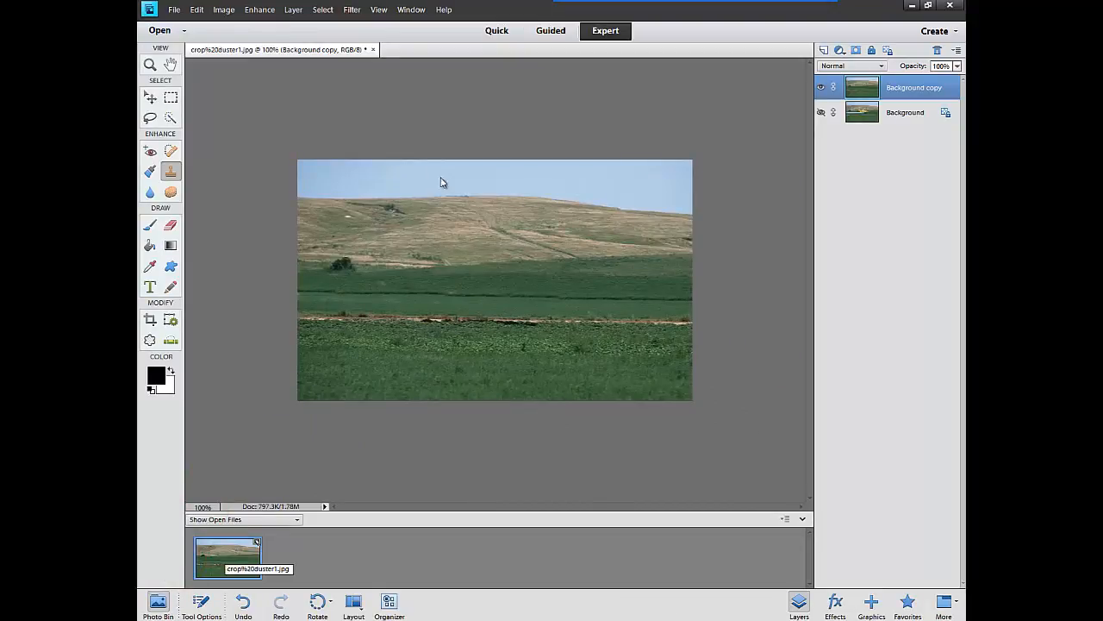
key(alt+e)
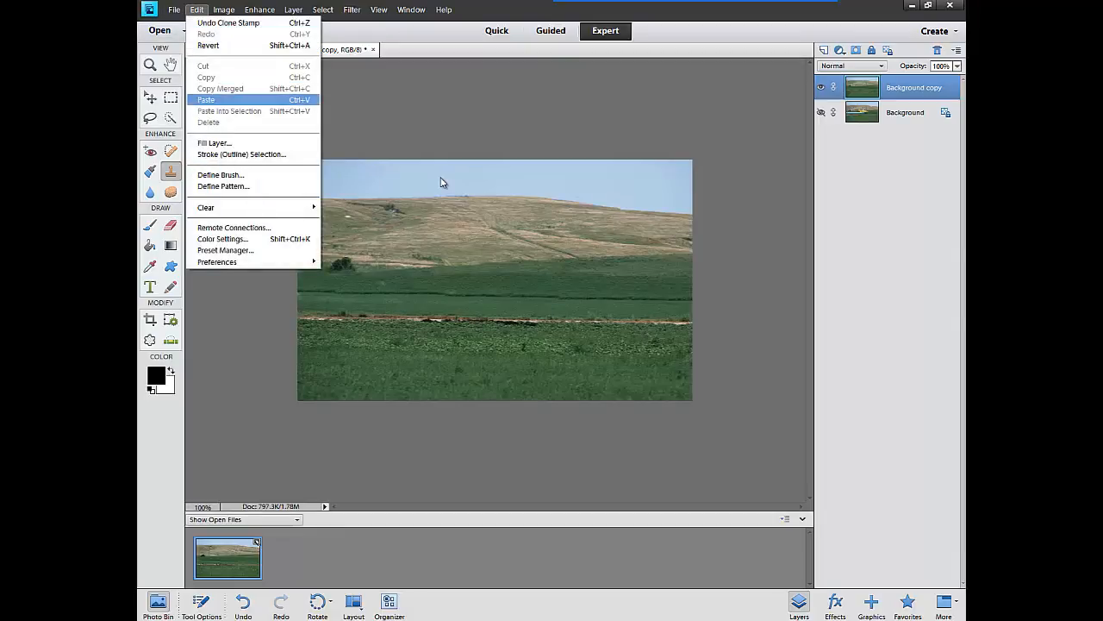
key(Return)
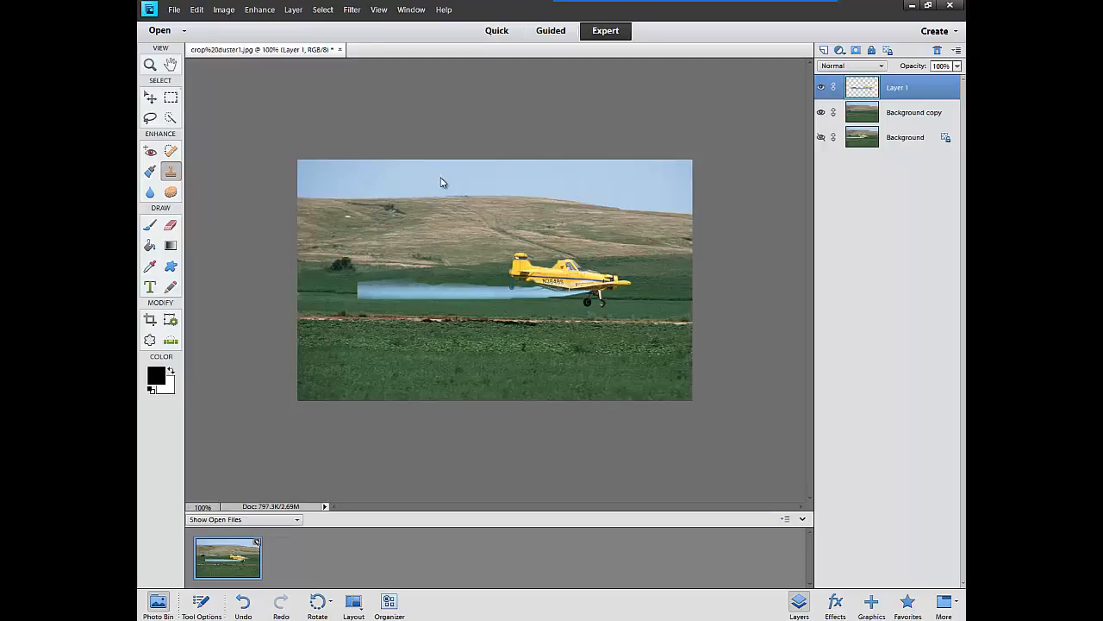
Shift the pasted plane horizontally with the Move tool until only its front half remains inside the photo's left edge.
key(v)
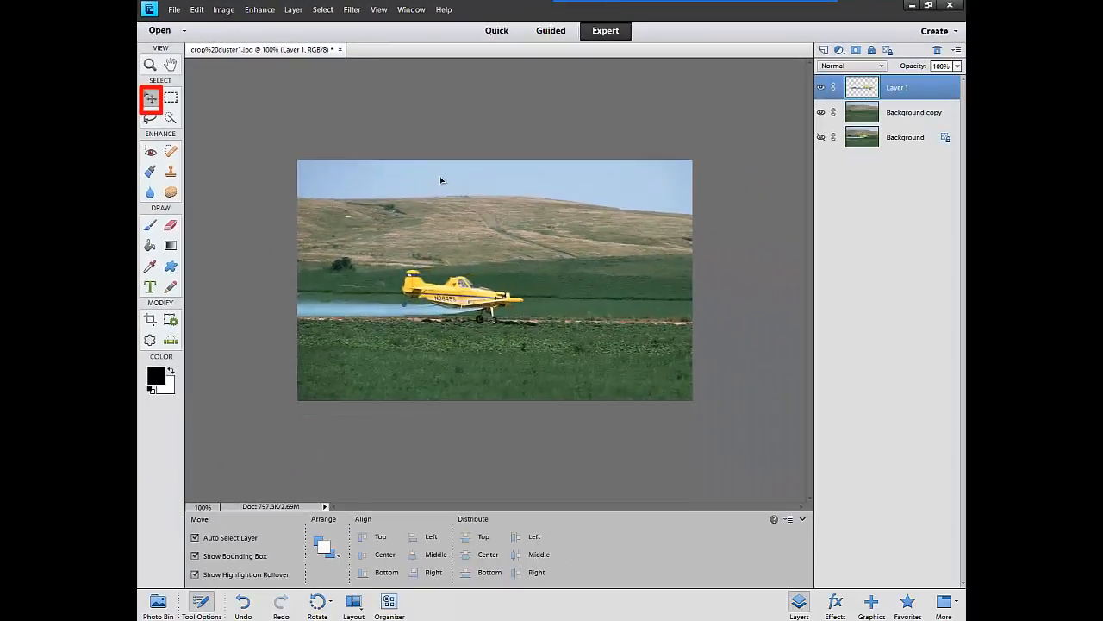
key(shift+Left)
key(shift+Left)
key(shift+Left)
key(shift+Left)
key(shift+Left)
key(shift+Left)
key(shift+Left)
key(shift+Left)
key(shift+Left)
key(shift+Left)
key(shift+Left)
key(shift+Left)
key(shift+Left)
key(shift+Left)
key(shift+Left)
key(shift+Left)
key(shift+Left)
key(shift+Left)
key(shift+Left)
key(shift+Left)
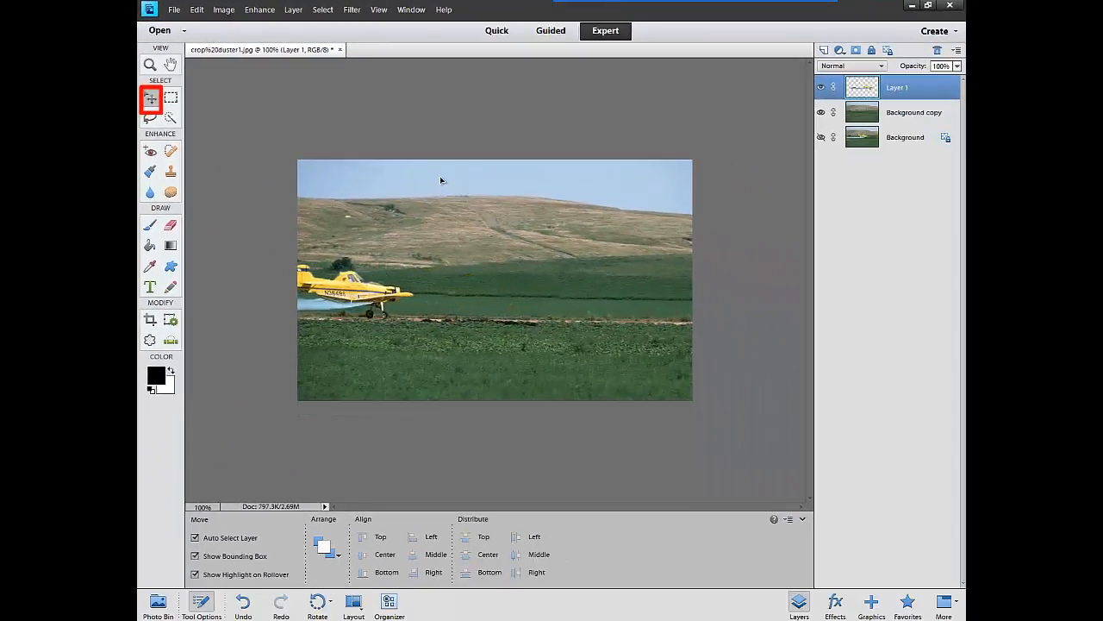
key(shift+Left)
key(shift+Left)
key(shift+Left)
key(shift+Left)
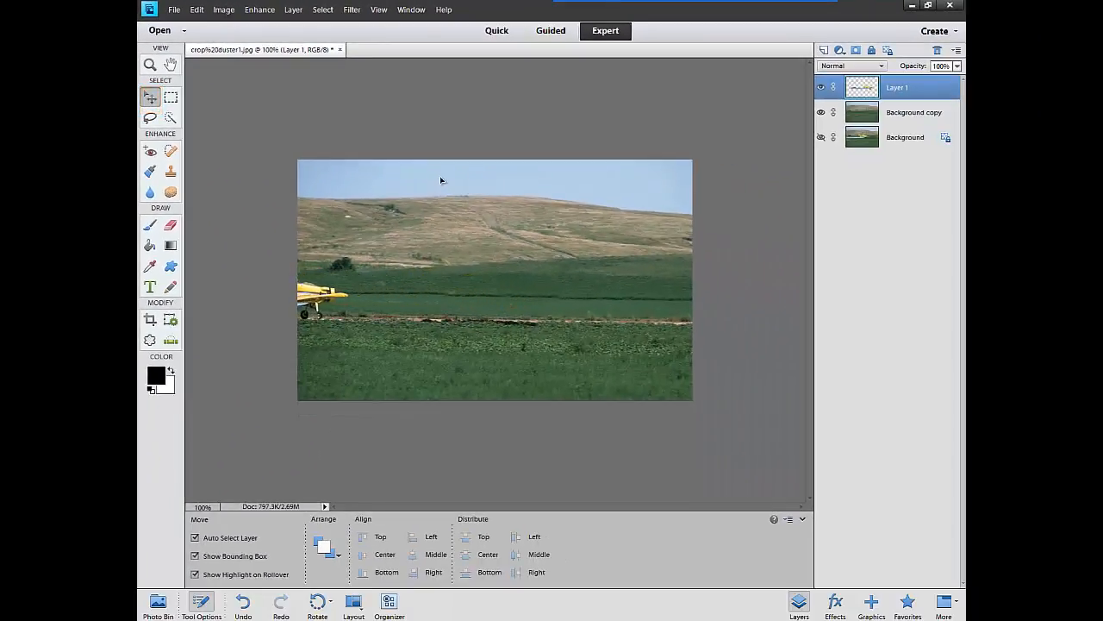
Nudge the plane slightly upward and a little further out past the photo's left edge, leaving its nose and propeller in frame.
key(Up)
key(Up)
key(Up)
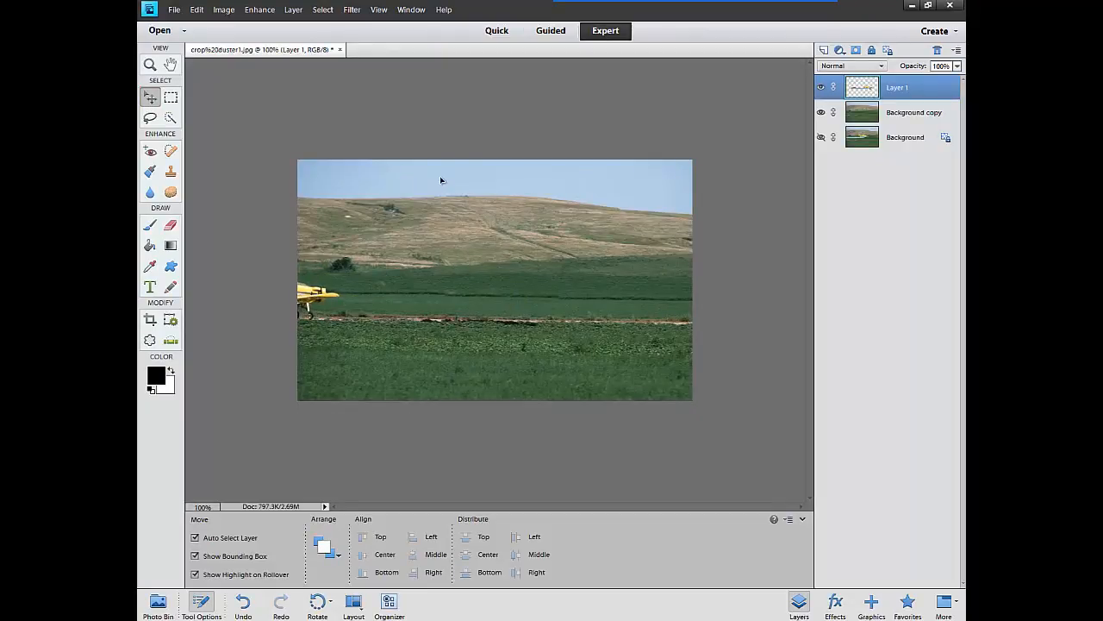
key(Left)
key(Left)
key(Left)
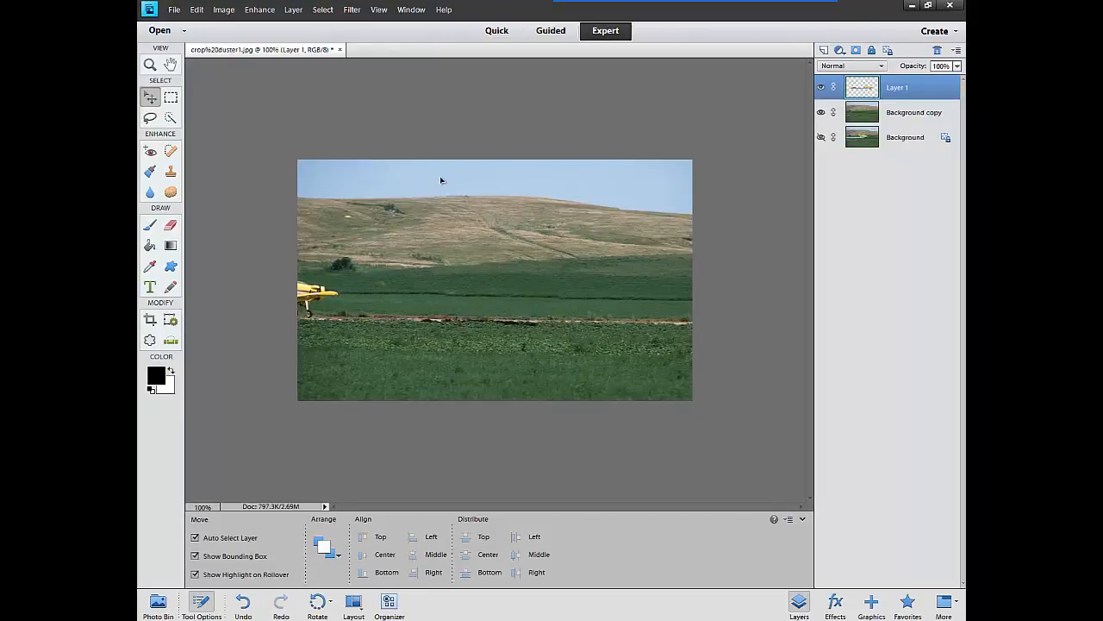
key(Left)
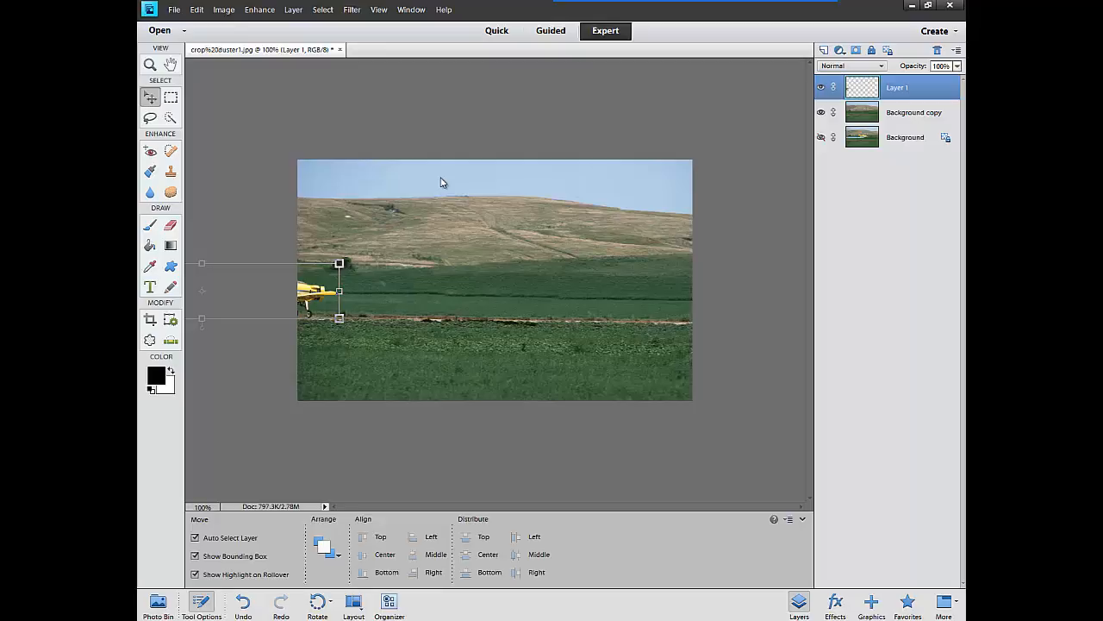
Start saving the frame with the plane's nose entering the photo to the Desktop as a JPEG copy.
key(alt+f)
key(Down)
key(Down)
key(Down)
key(Down)
key(Down)
key(Down)
key(Down)
key(Down)
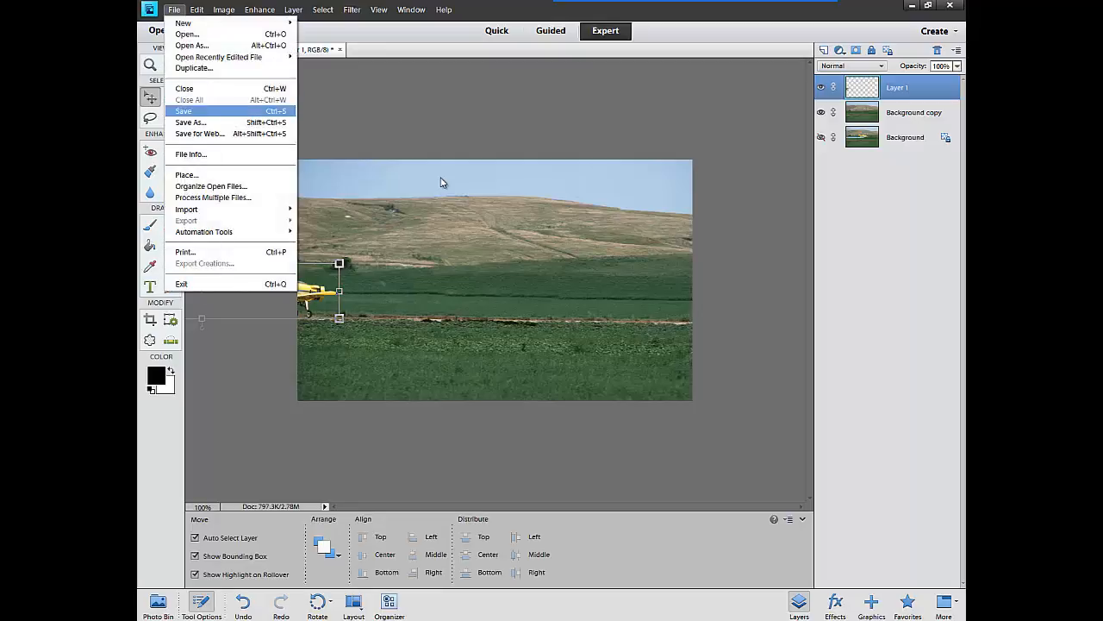
key(Return)
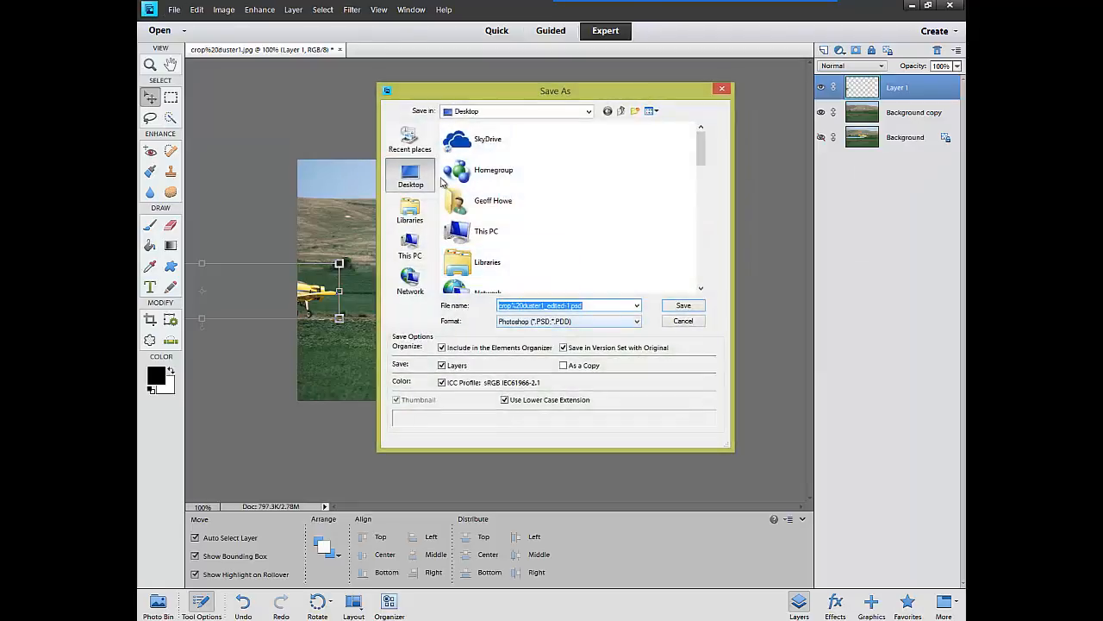
key(Tab)
key(alt+Down)
key(Down)
key(Down)
key(Down)
key(Down)
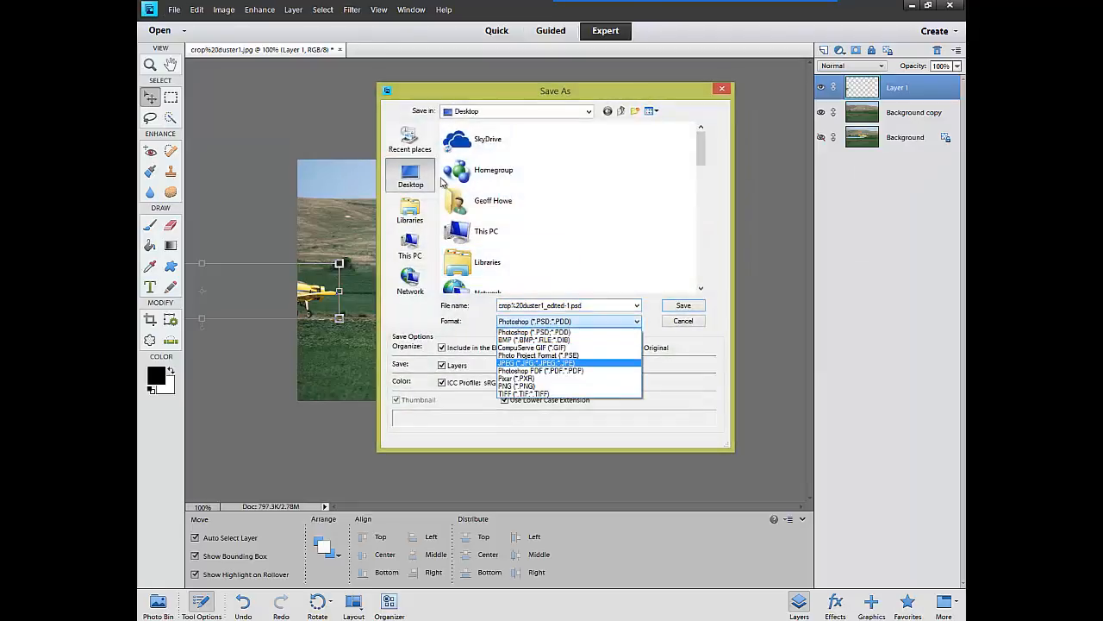
key(Return)
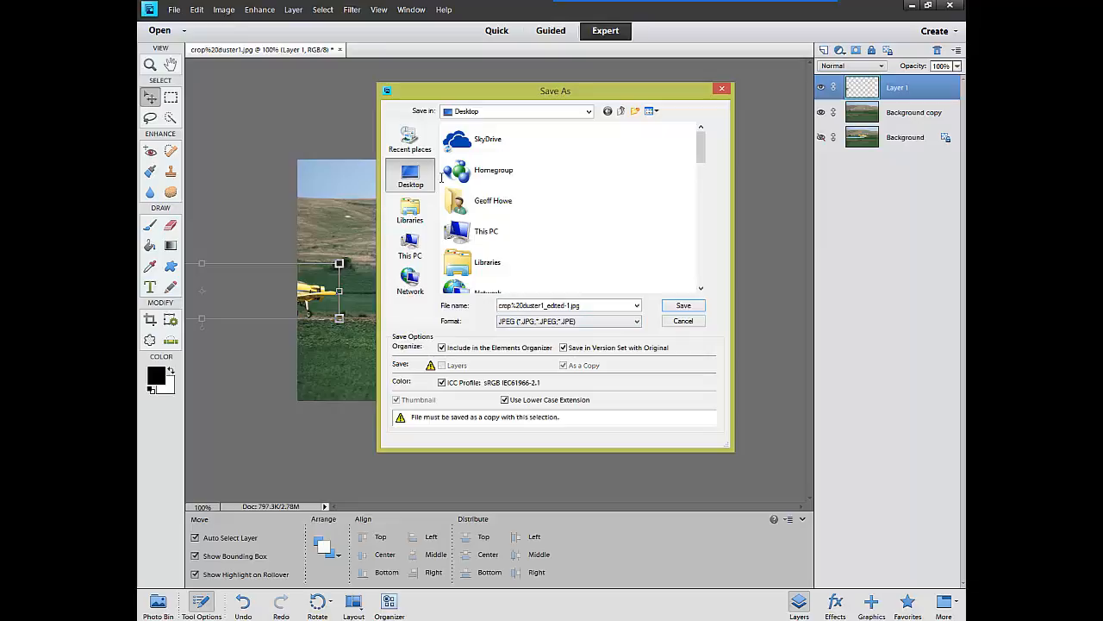
Name the first frame 1 and save it with the default JPEG options.
key(shift+Tab)
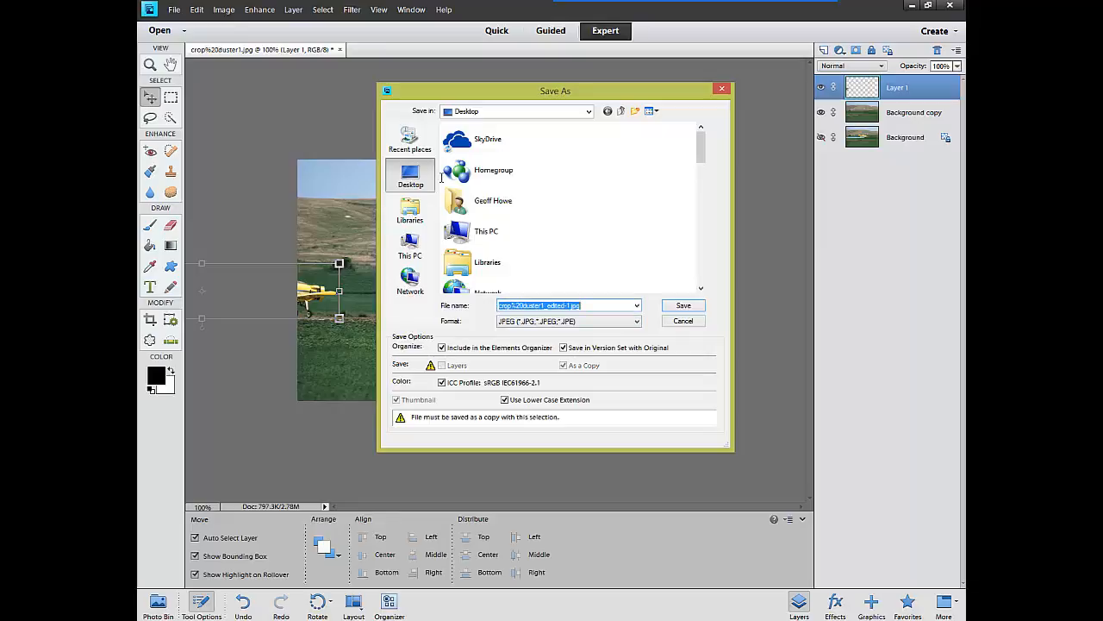
text(1)
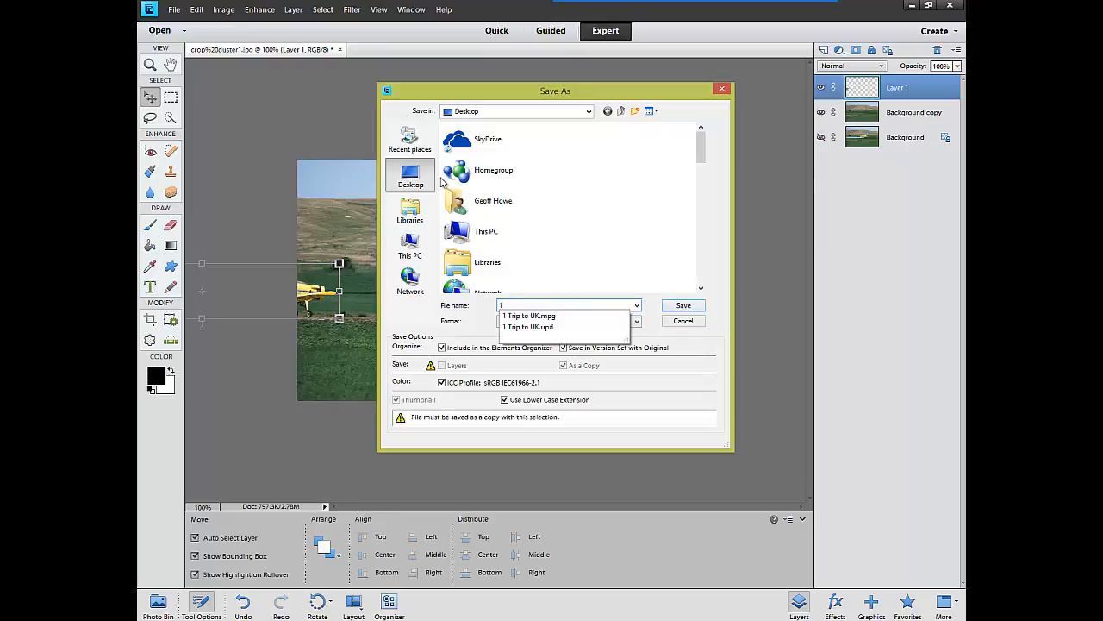
key(Return)
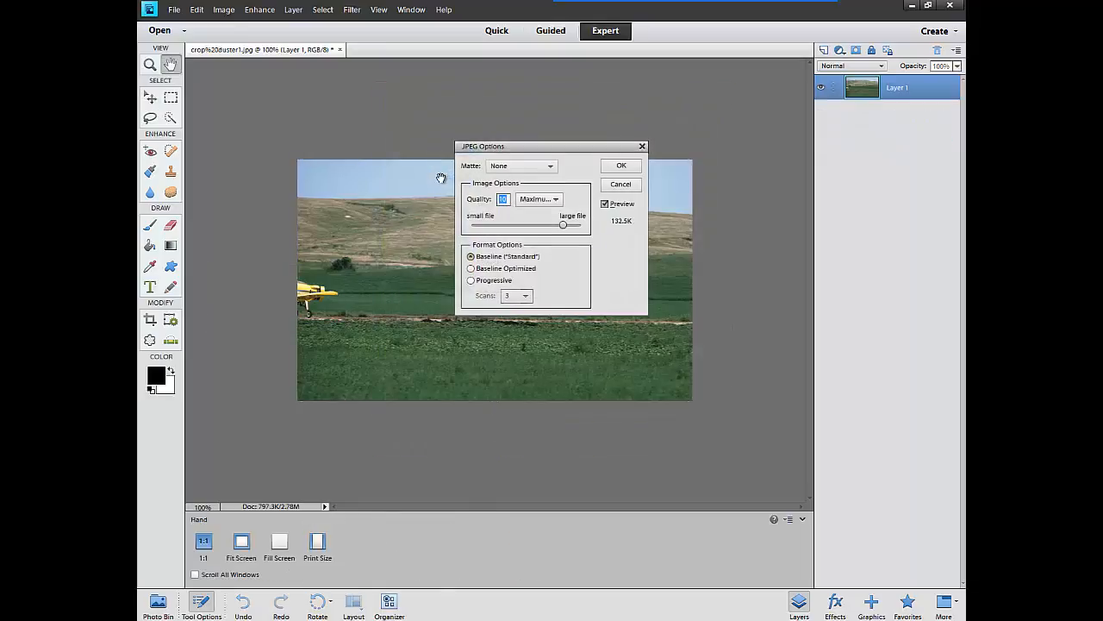
key(Return)
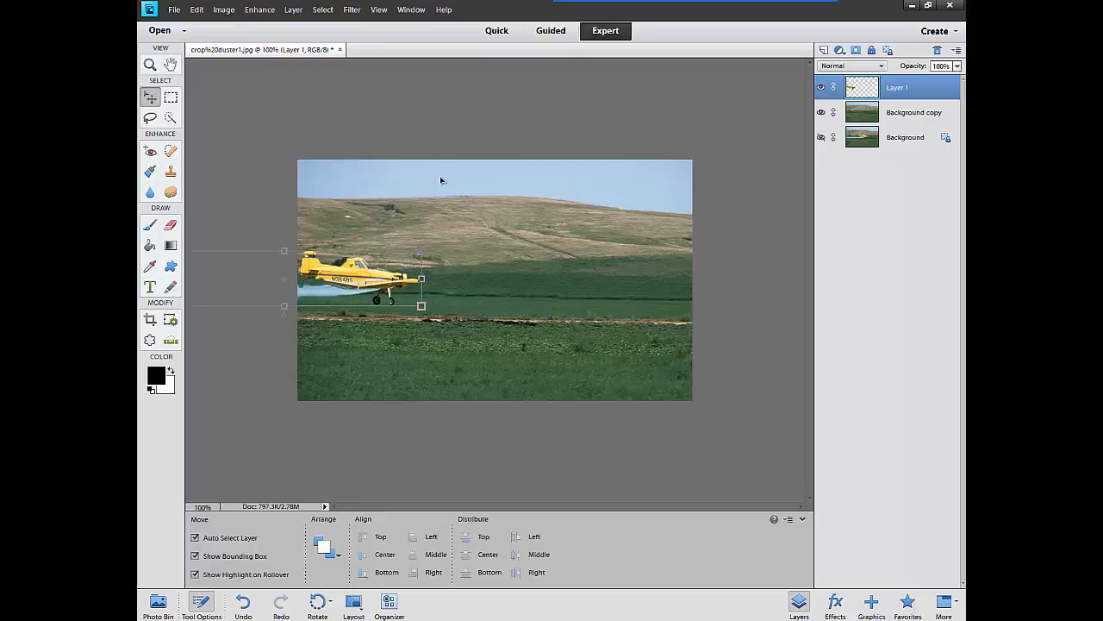
Start saving the frame with the plane further into the photo under the file name 2.
key(alt+f)
key(Down)
key(Down)
key(Down)
key(Down)
key(Down)
key(Down)
key(Down)
key(Return)
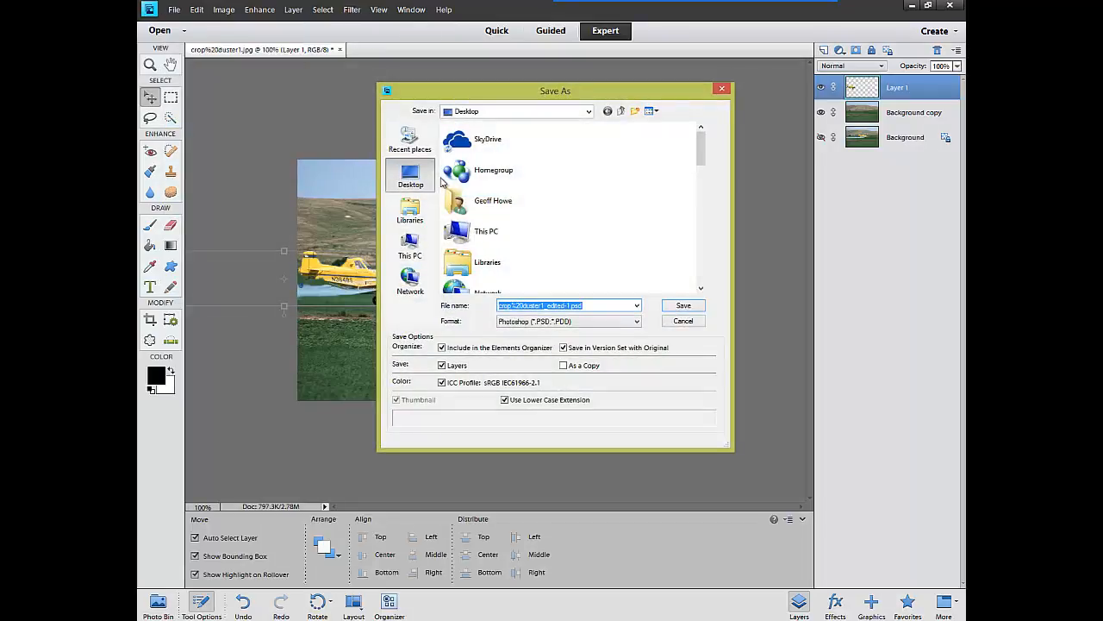
text(2)
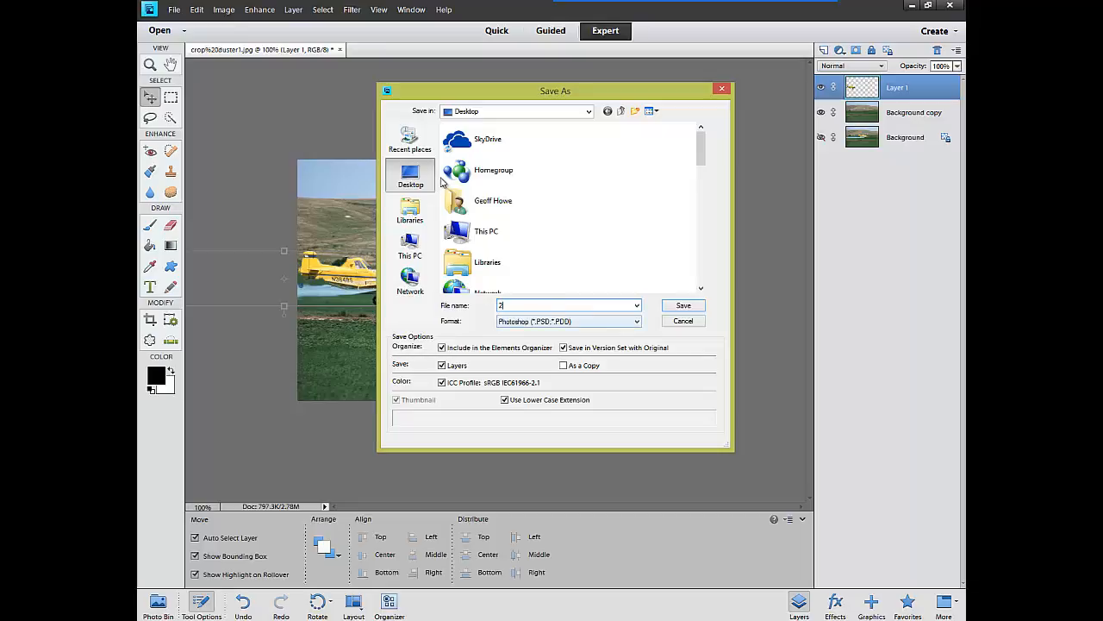
Set the second frame's format to JPEG and save it with the default JPEG options.
key(Tab)
key(alt+Down)
key(Down)
key(Down)
key(Down)
key(Down)
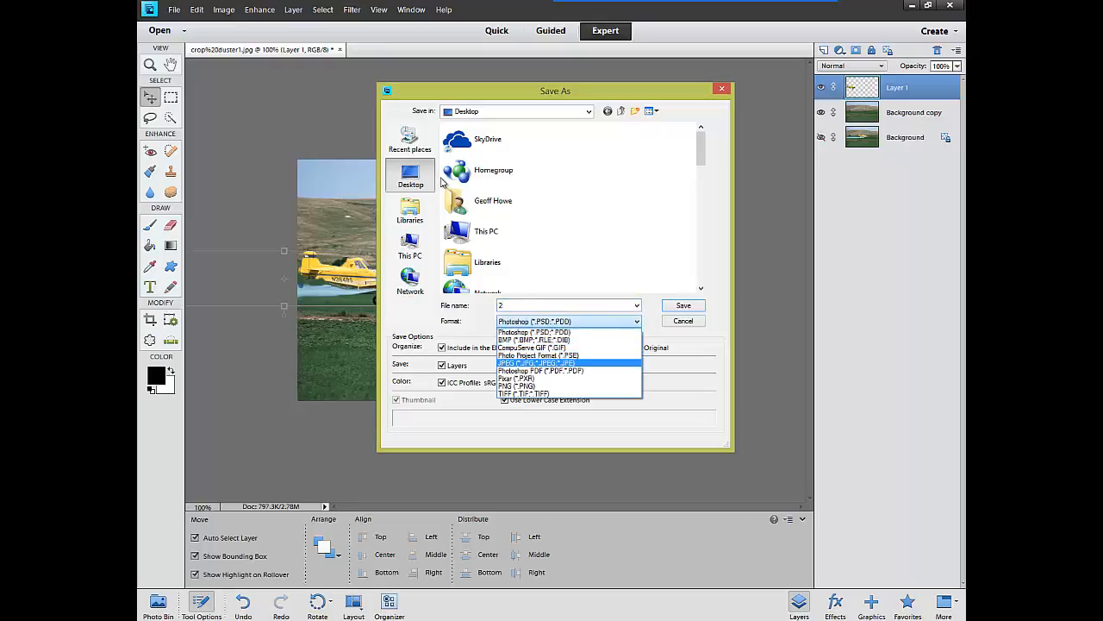
key(Return)
key(Return)
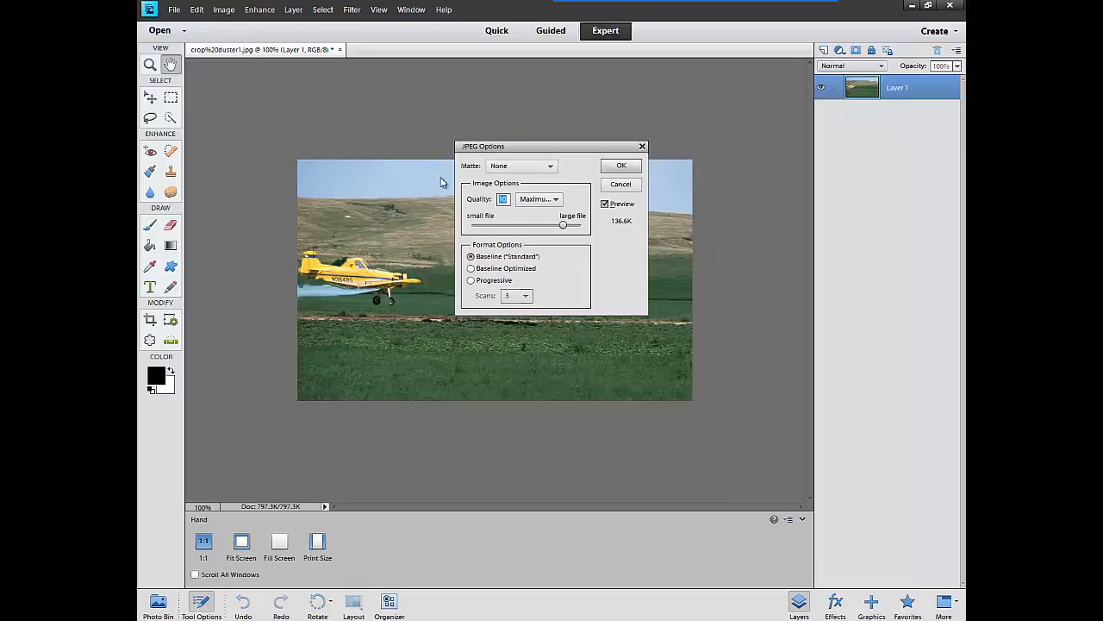
key(Return)
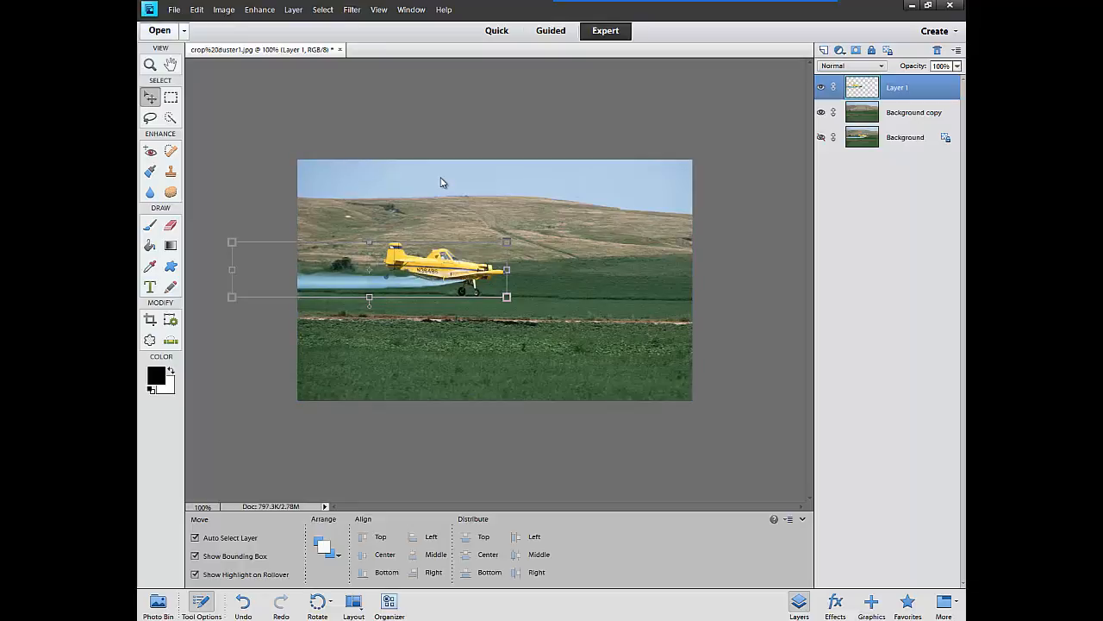
Save the current frame to the Desktop as a JPEG copy named 3, keeping the default JPEG options.
click(175, 10)
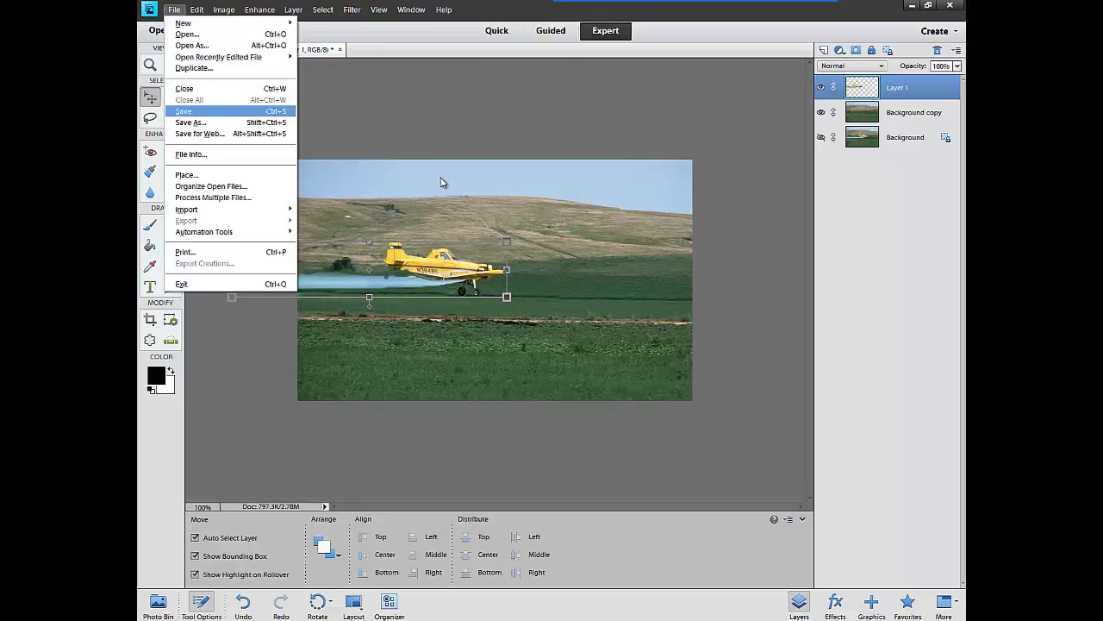
click(191, 122)
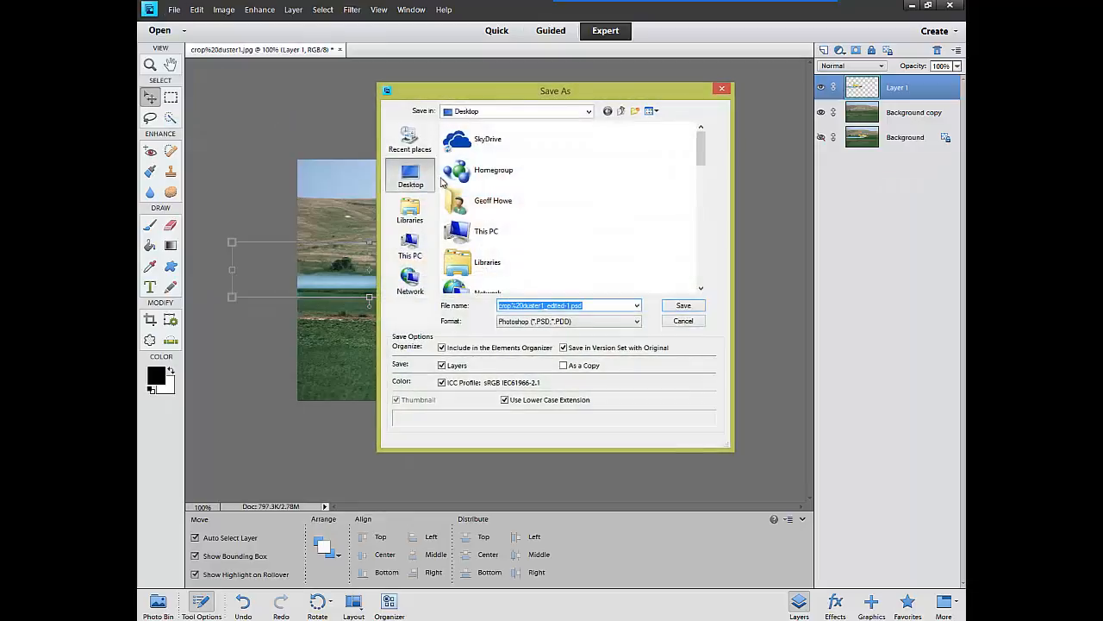
text(3)
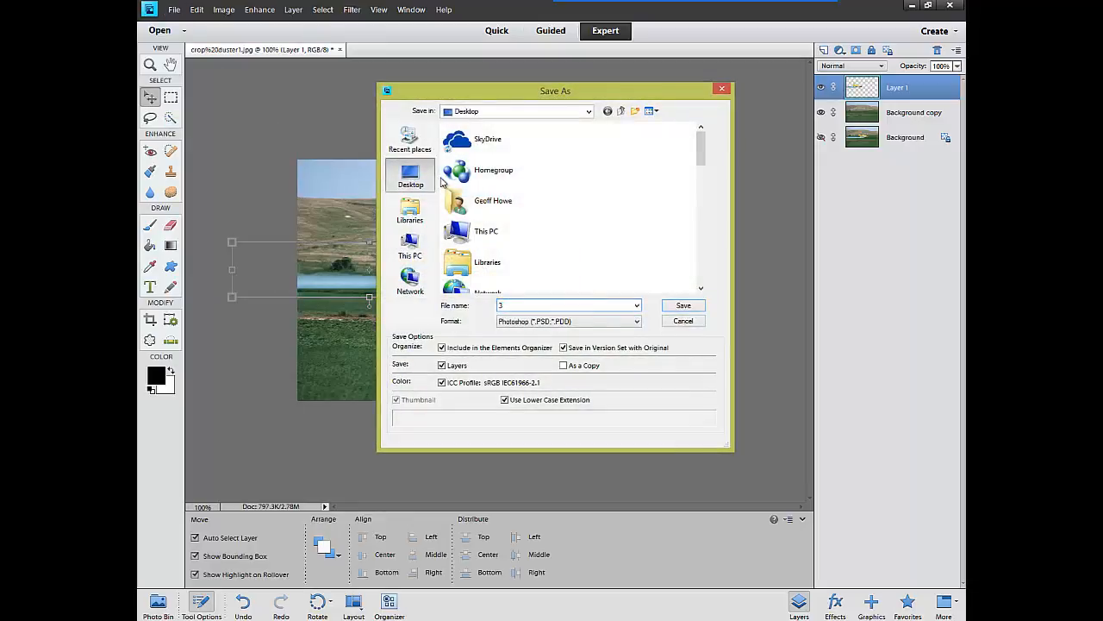
click(569, 321)
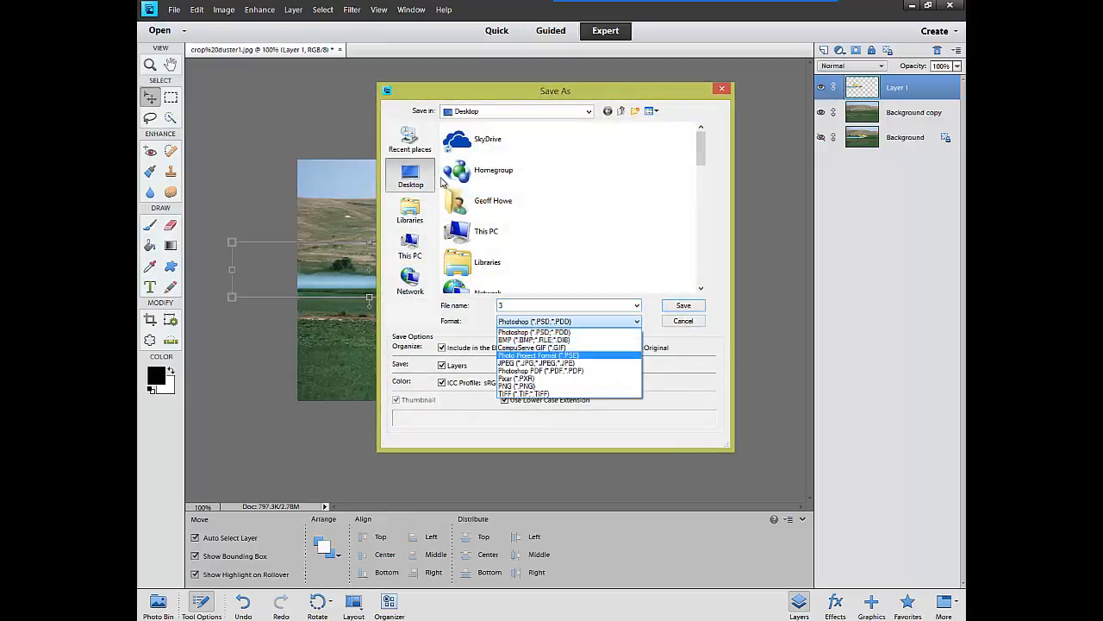
click(552, 362)
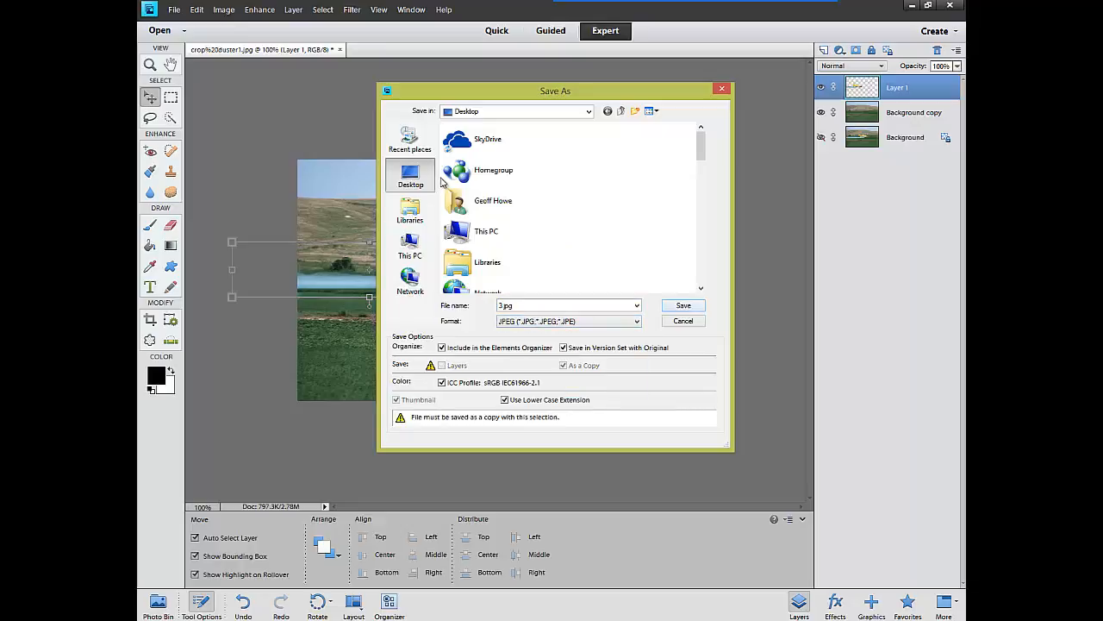
key(Return)
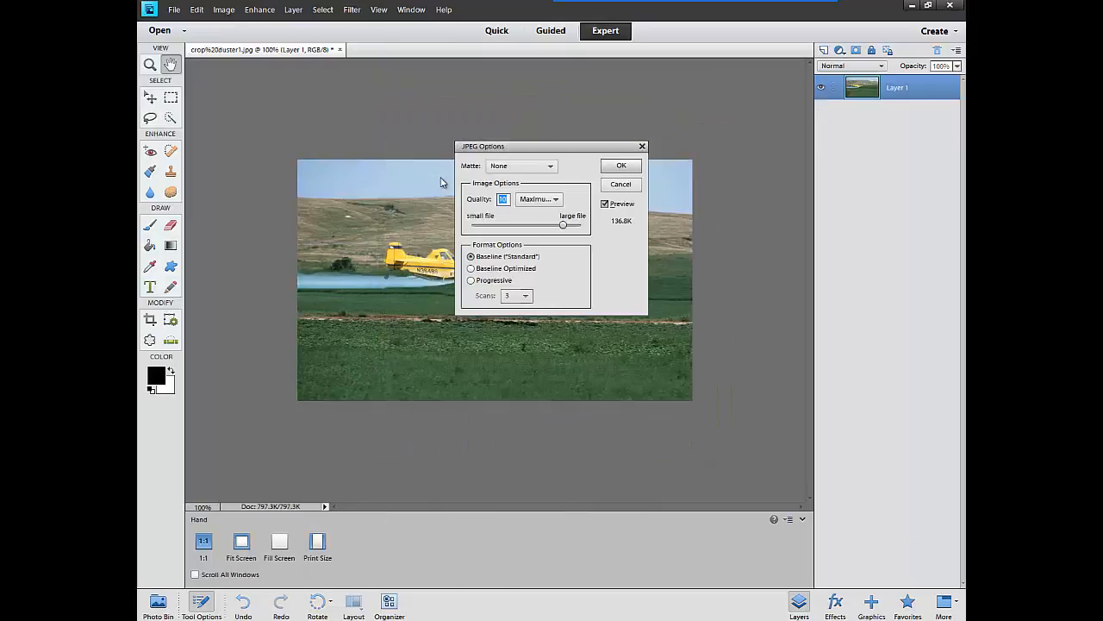
key(Return)
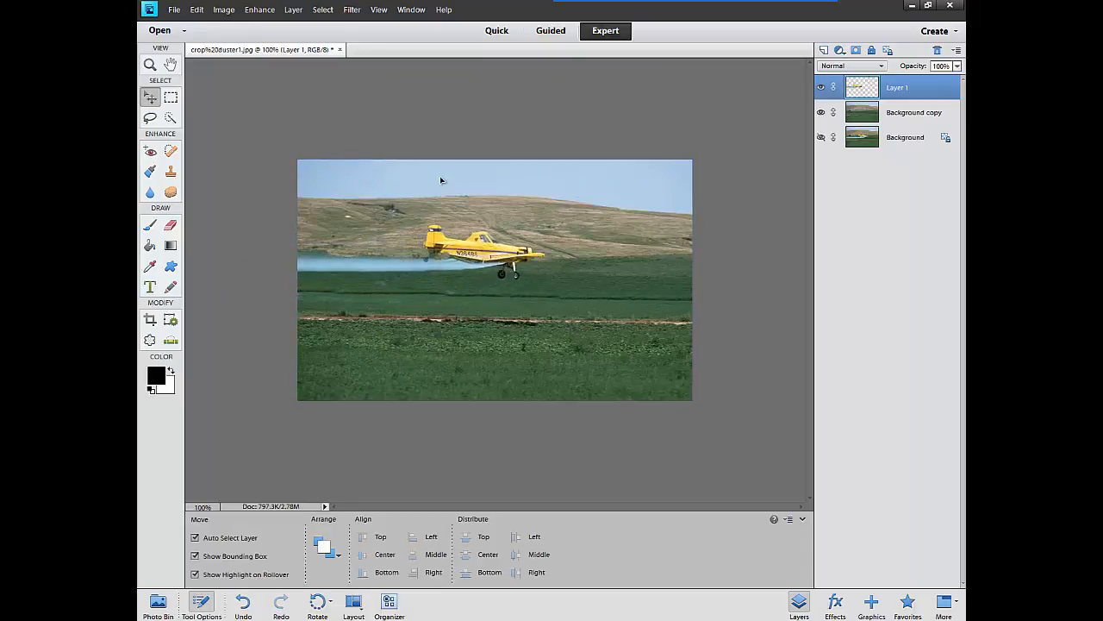
Nudge the plane layer right and slightly up until the spray trail's cut end sits just inside the photo's left edge.
key(Right)
key(Right)
key(Right)
key(Right)
key(Right)
key(Right)
key(Right)
key(Right)
key(Right)
key(Right)
key(Right)
key(Right)
key(Right)
key(Right)
key(Right)
key(Right)
key(Right)
key(Right)
key(Up)
key(Up)
key(Up)
key(Up)
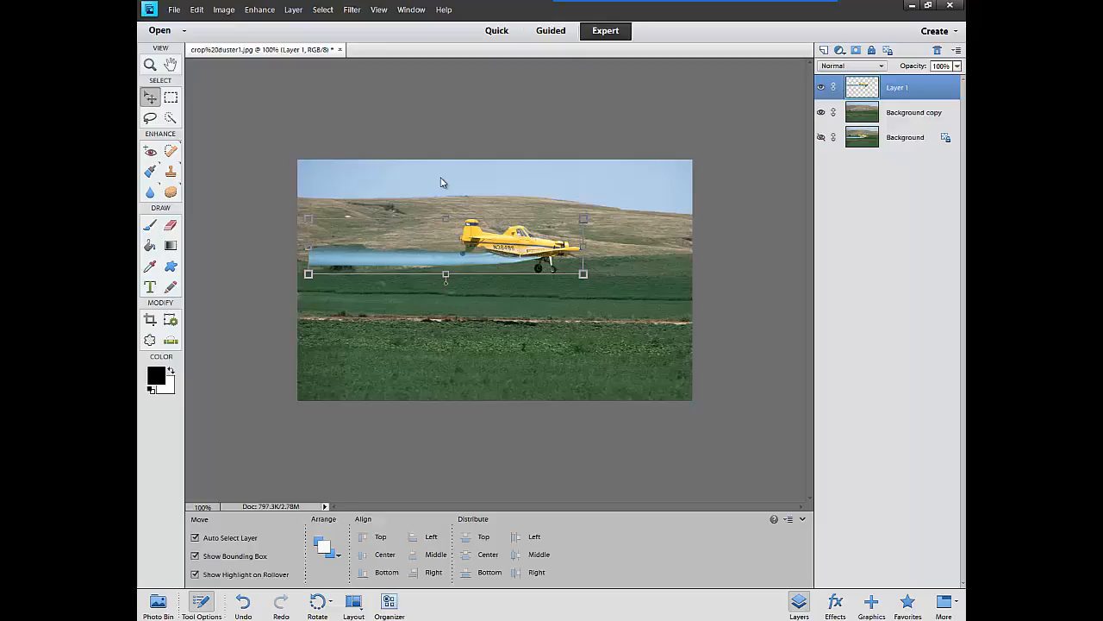
Extend the spray trail to the photo's left edge on Layer 1 with the 21 px Clone Stamp.
key(s)
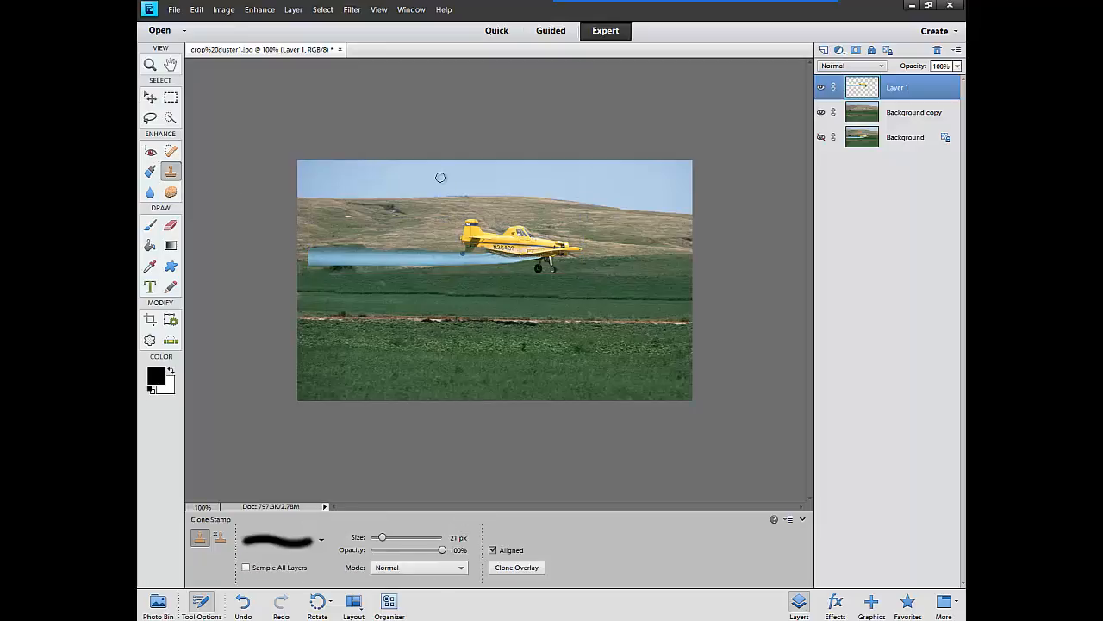
click(416, 257)
mouse_move(332, 256)
mouse_down()
mouse_move(298, 253)
mouse_move(312, 255)
mouse_move(298, 260)
mouse_move(307, 265)
mouse_up()
click(299, 269)
click(317, 262)
click(309, 263)
click(303, 263)
click(301, 264)
click(309, 264)
Start saving the frame with the extended trail to the Desktop under the file name 4.
key(alt)
key(Down)
key(Down)
key(Down)
key(Down)
key(Down)
key(Down)
key(Down)
key(Down)
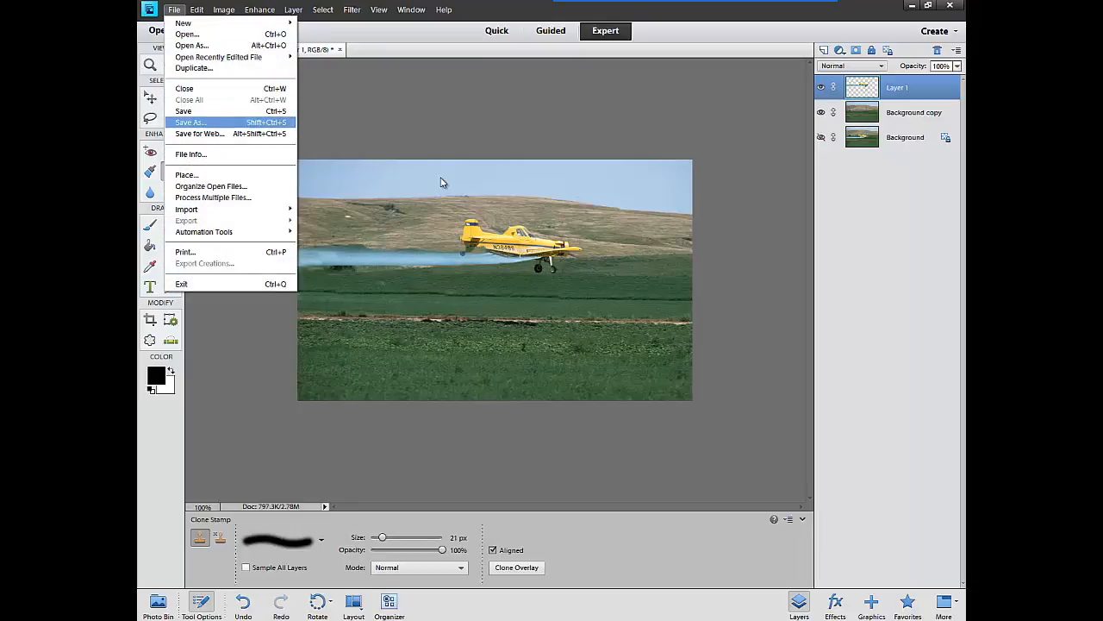
key(Return)
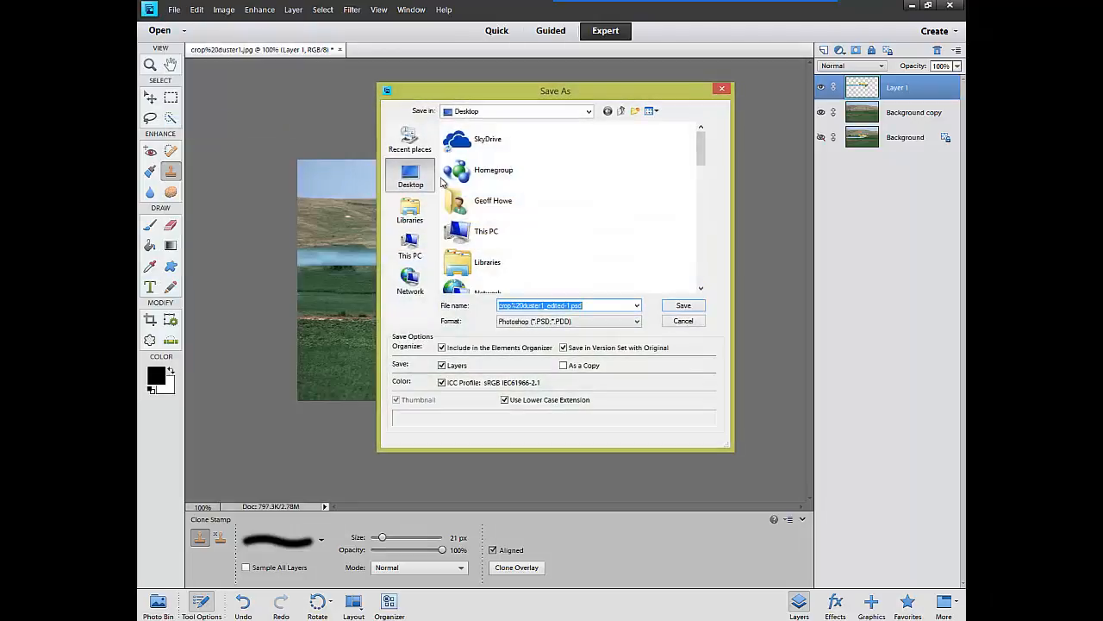
text(4)
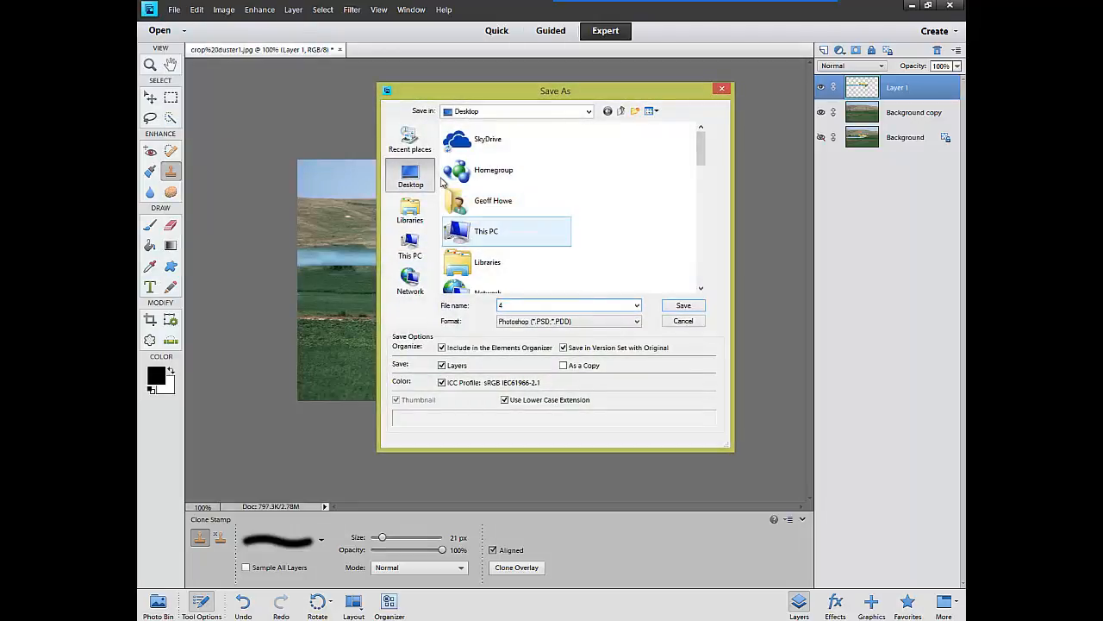
Set the fourth frame's format to JPEG and save it with the default JPEG options.
key(Tab)
key(alt+Down)
key(Down)
key(Down)
key(Down)
key(Down)
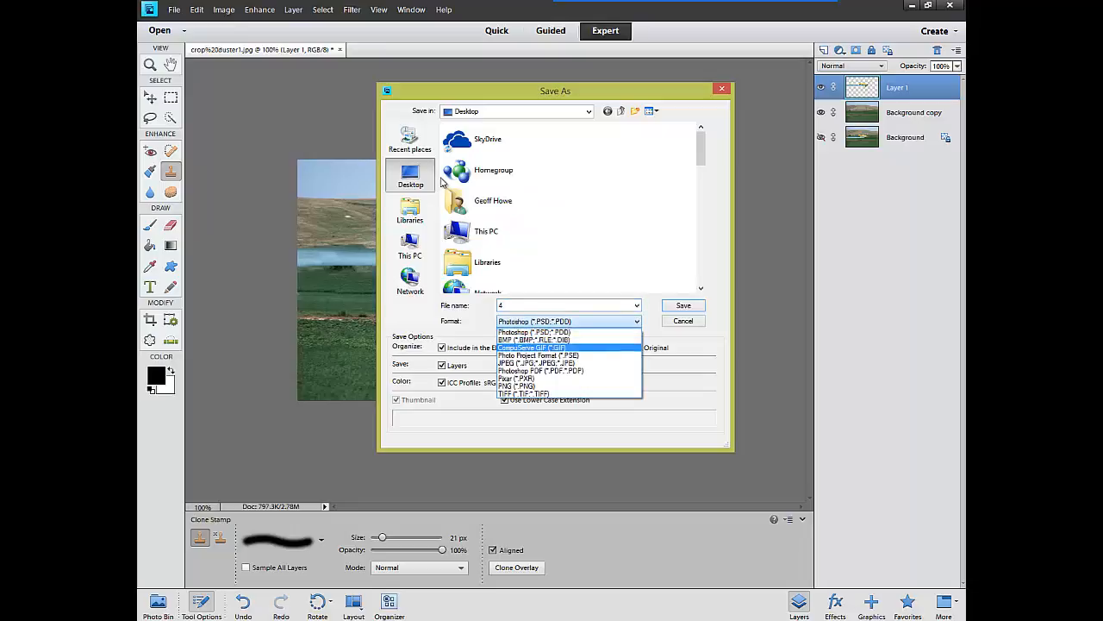
key(Return)
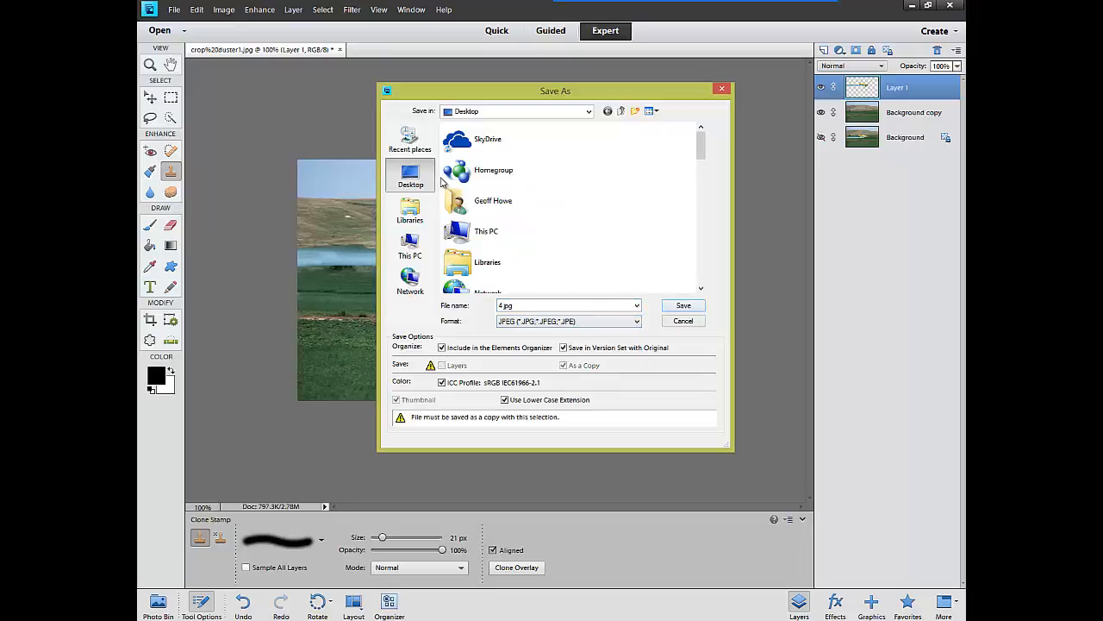
key(Return)
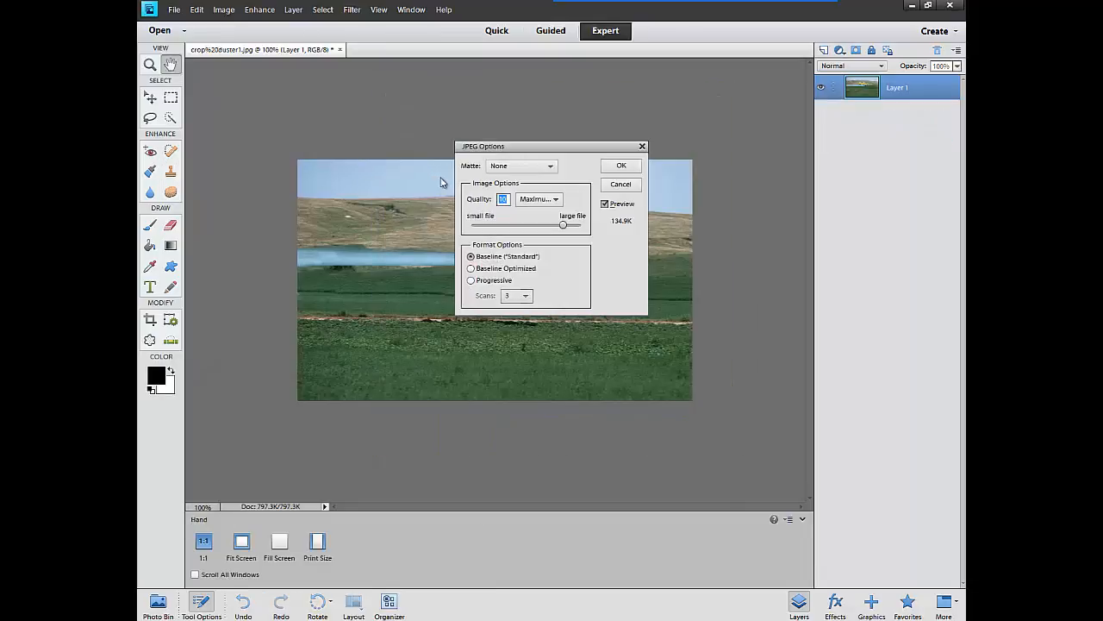
key(Return)
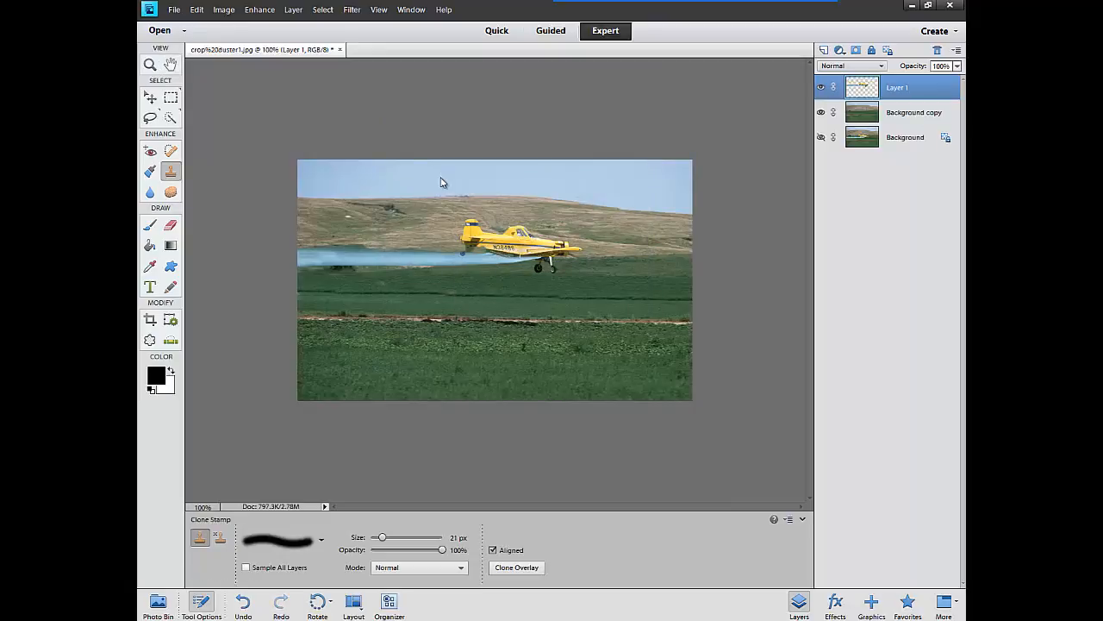
Move the plane layer right and up over the hillside until its nose nears the photo's right edge.
key(v)
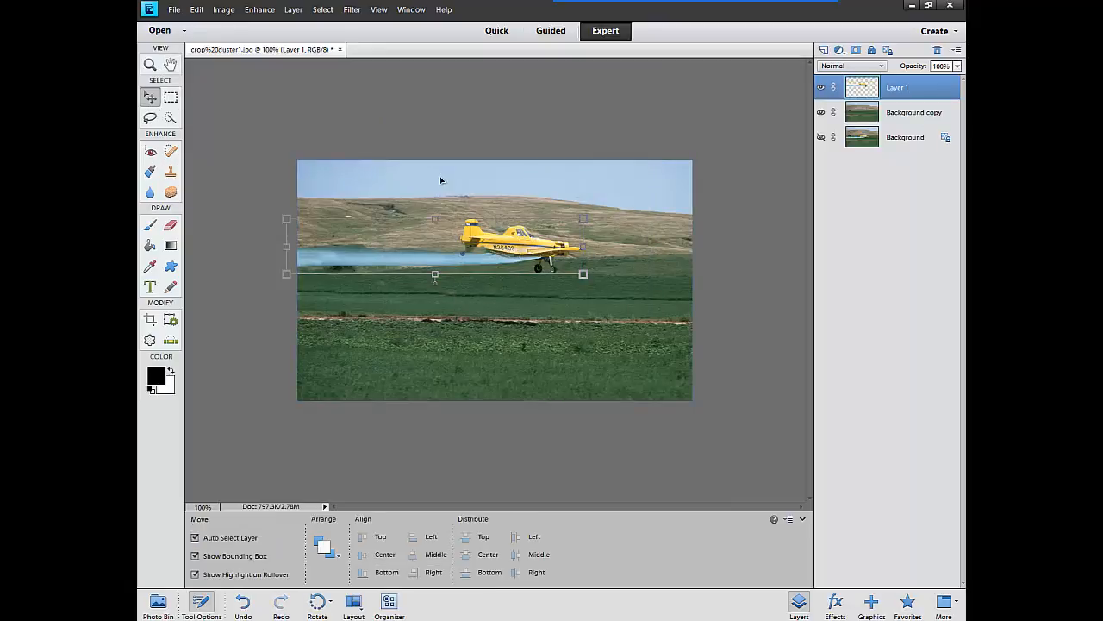
key(shift+Right)
key(shift+Right)
key(shift+Right)
key(shift+Right)
key(shift+Up)
key(shift+Right)
key(shift+Right)
key(shift+Right)
key(shift+Up)
key(shift+Right)
key(shift+Right)
key(shift+Right)
key(shift+Up)
key(Right)
key(Right)
key(Right)
key(Right)
key(Up)
key(Right)
key(Right)
key(Right)
key(Right)
key(Up)
key(Right)
key(Right)
key(Up)
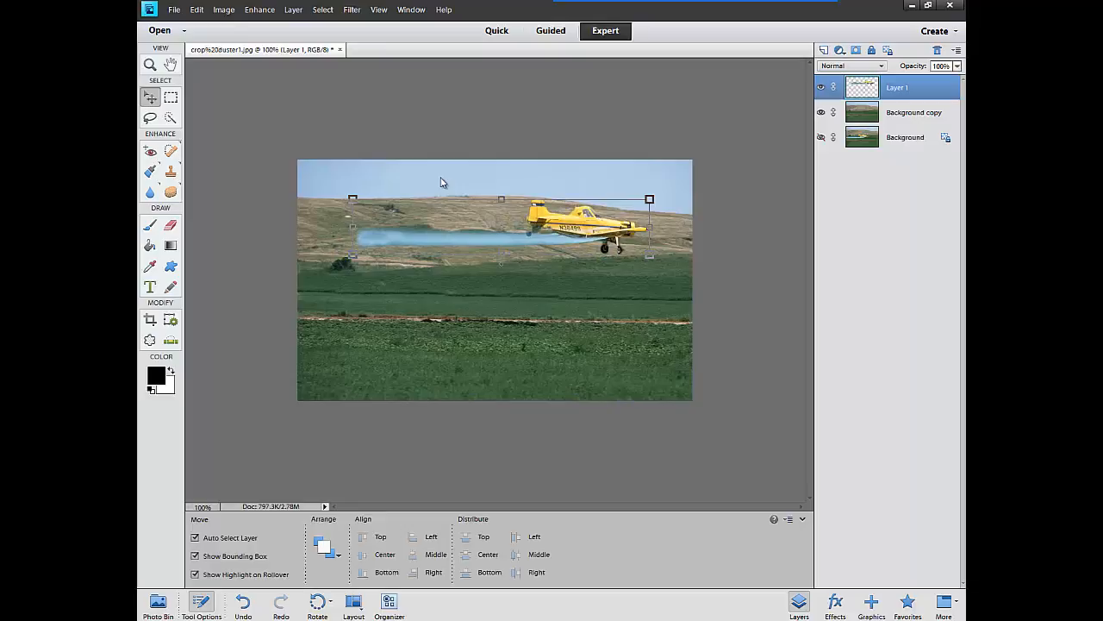
Clone the spray trail across the gap between its cut end and the photo's left edge.
key(s)
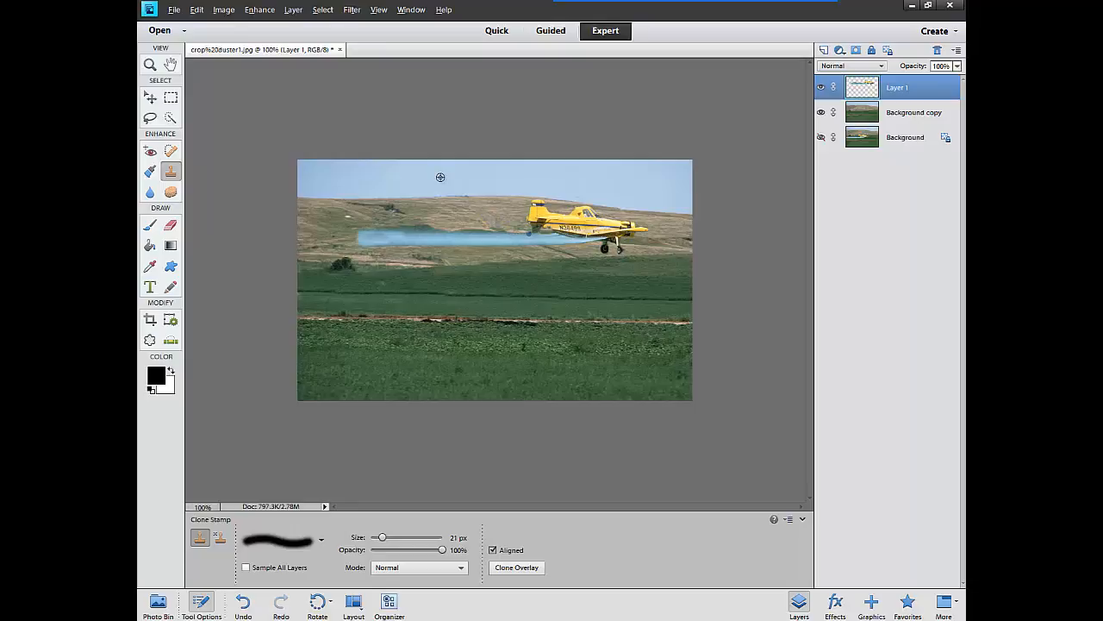
drag(374, 237, 304, 247)
drag(369, 234, 308, 242)
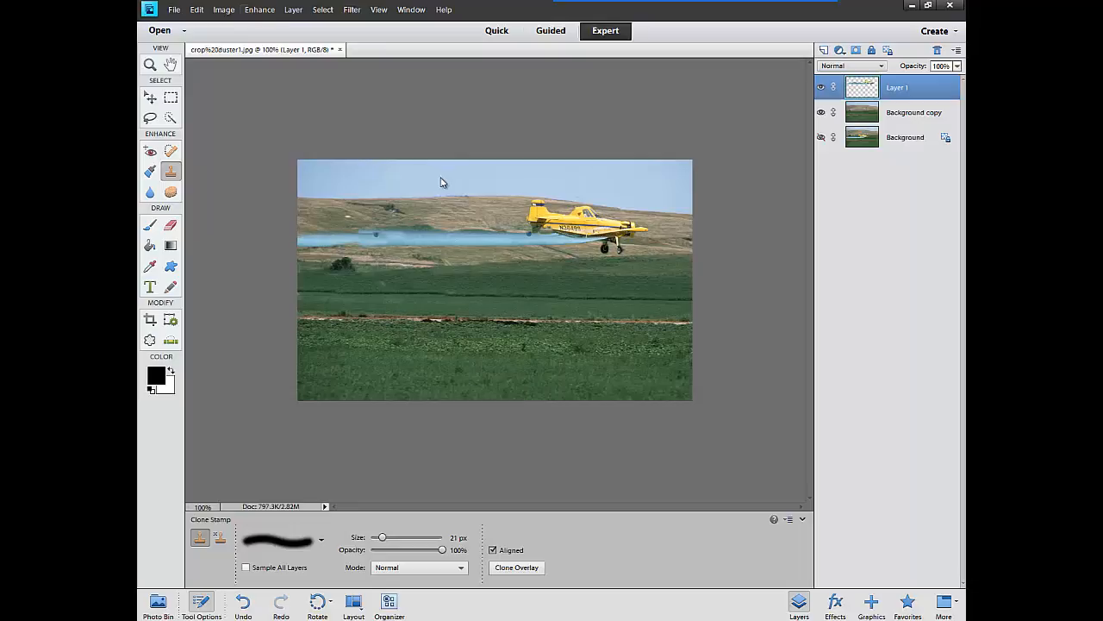
Save the frame with the plane over the hillside as a JPEG copy named 5, with the default JPEG options.
click(174, 10)
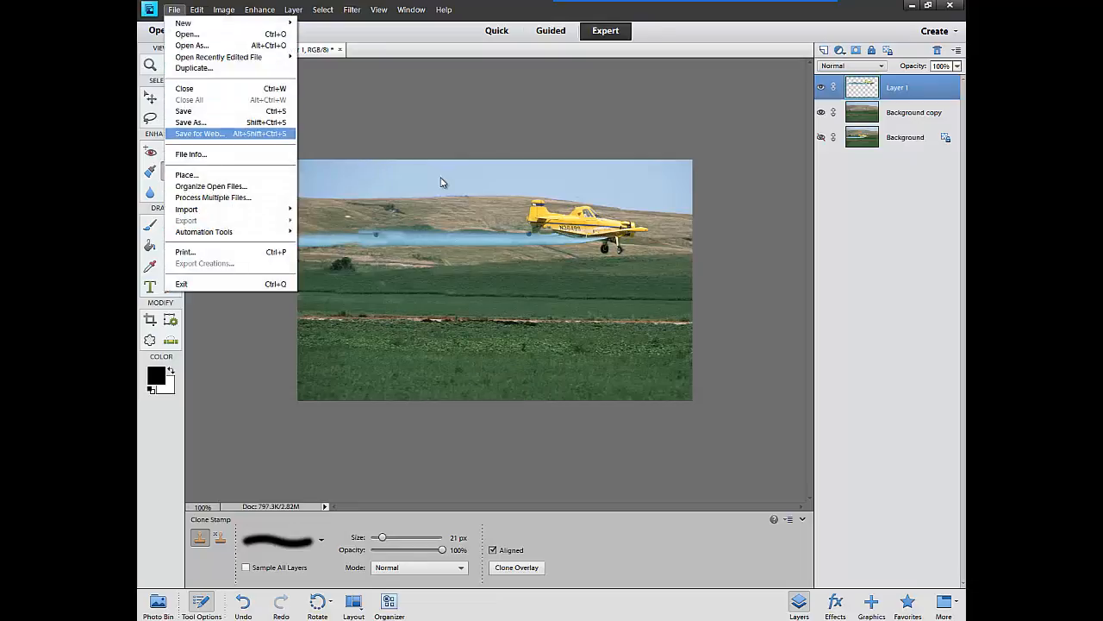
click(190, 121)
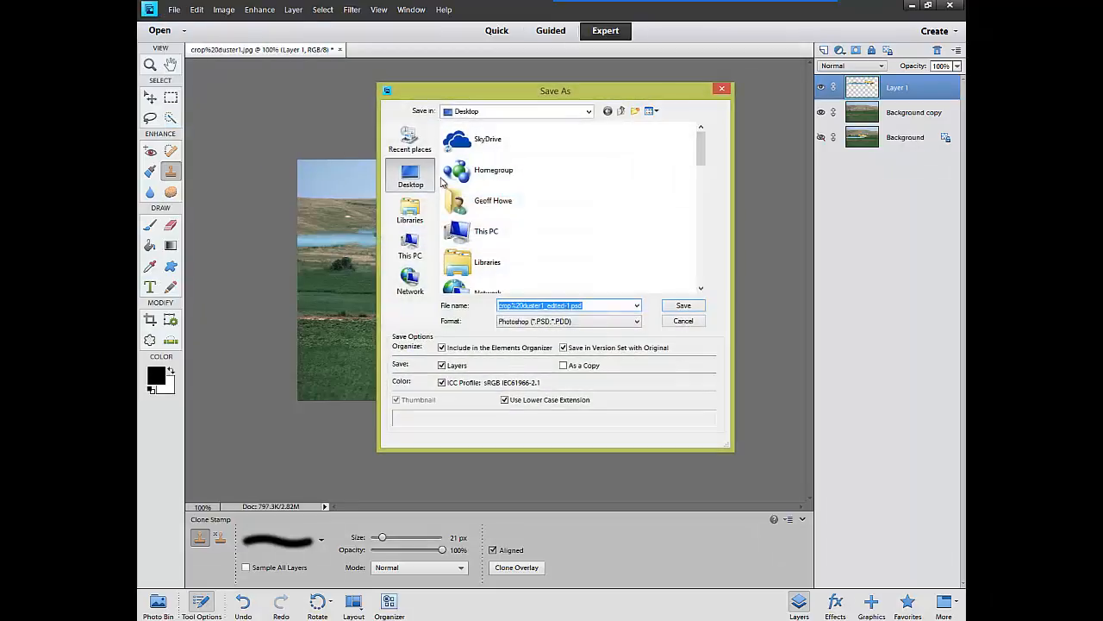
text(5)
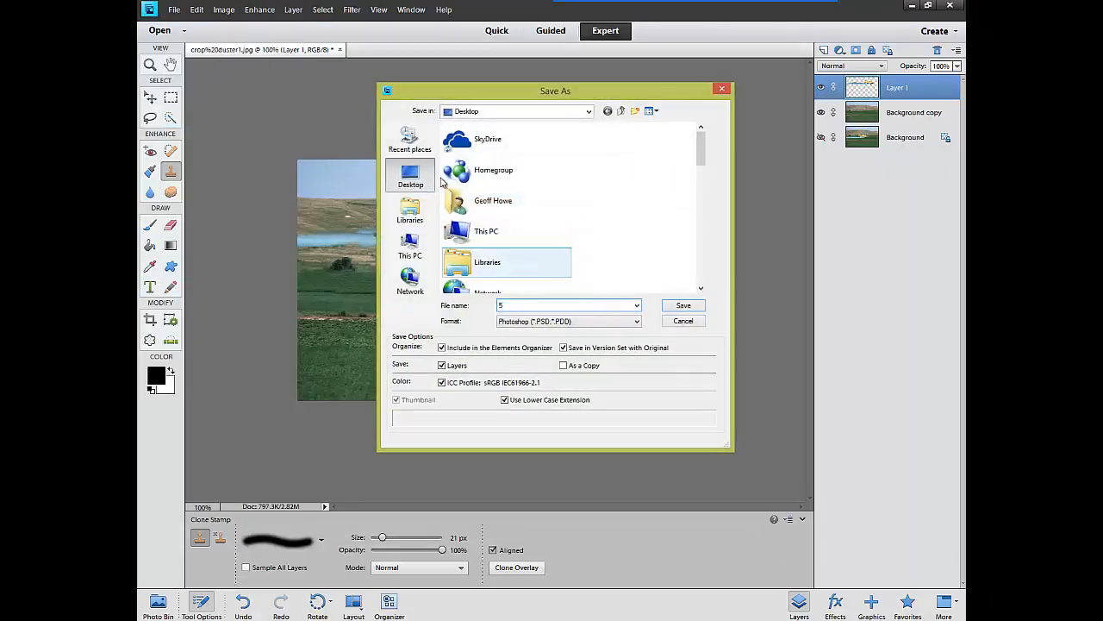
click(636, 322)
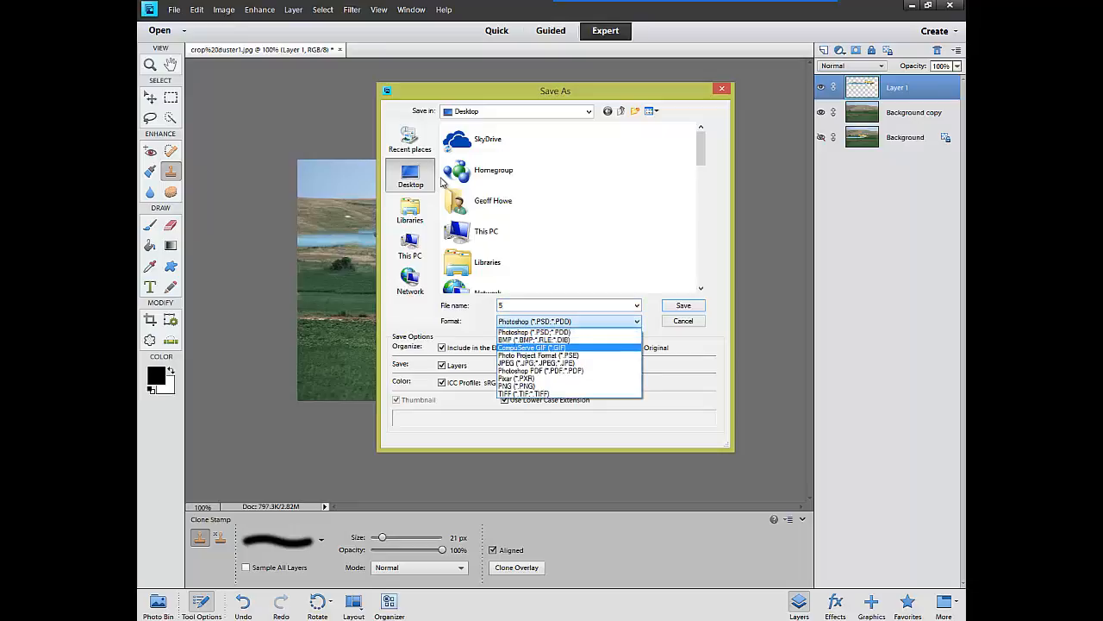
click(537, 363)
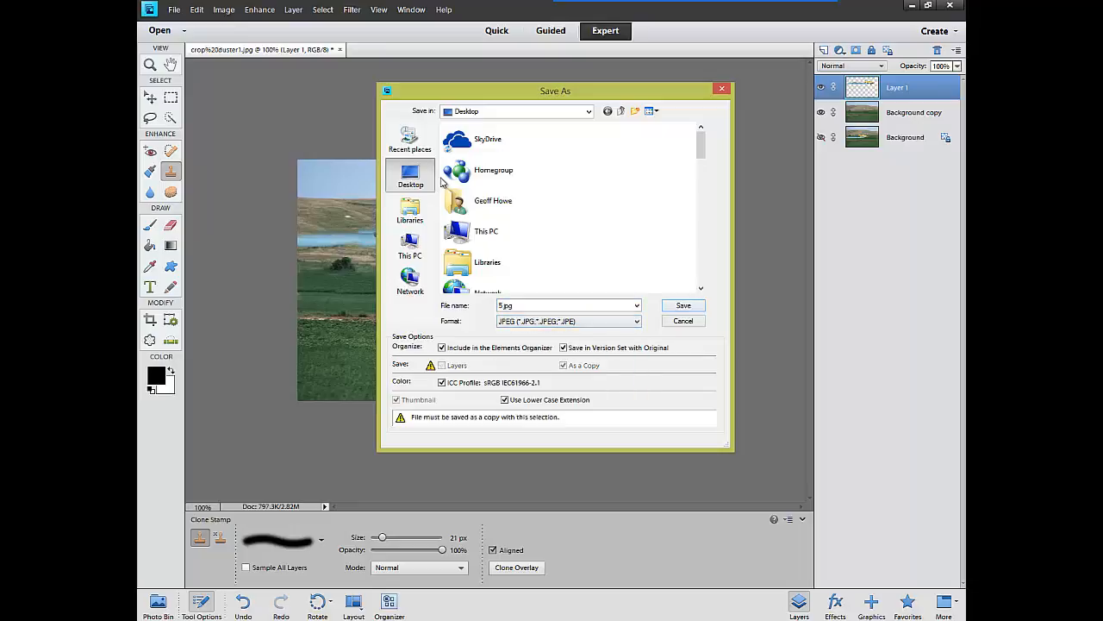
click(683, 305)
key(Return)
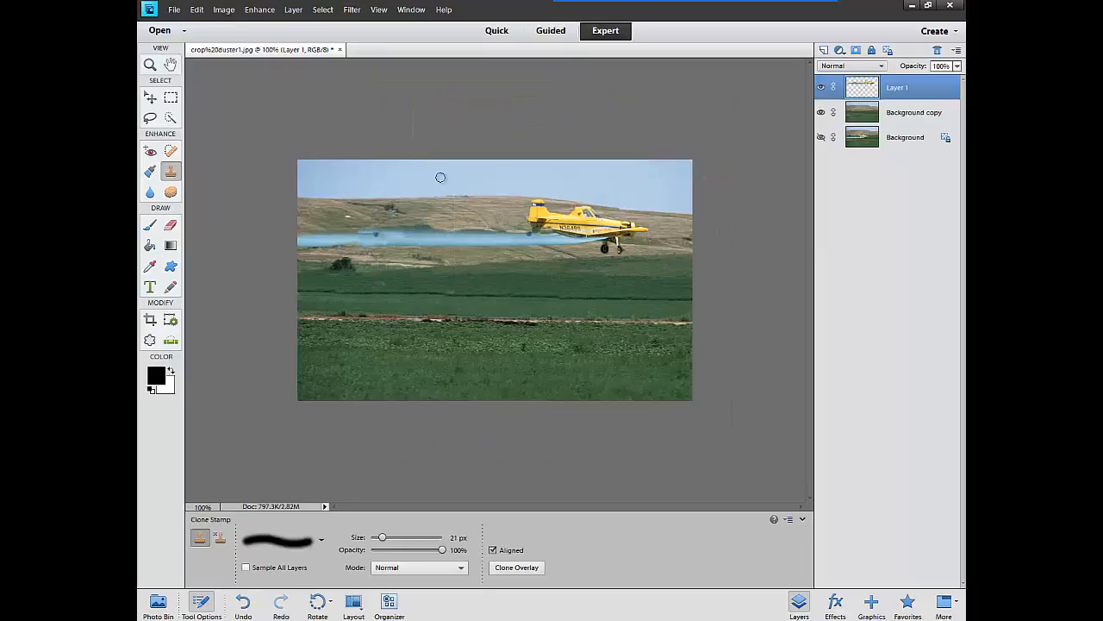
Move the plane layer up to the skyline and right until its nose passes beyond the photo's right edge.
key(v)
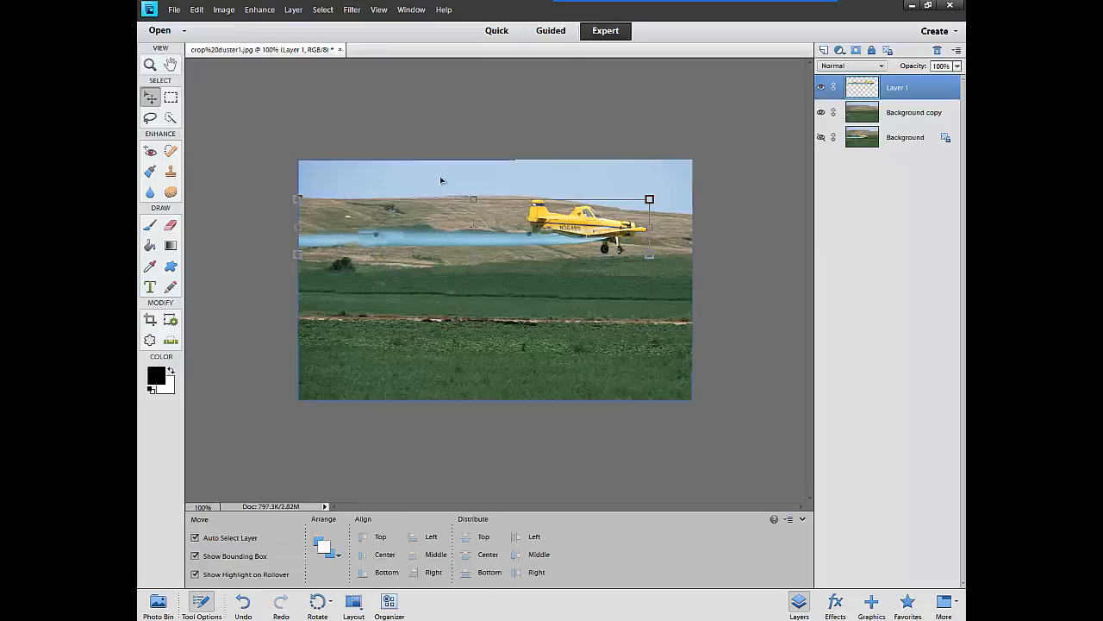
key(Right)
key(Right)
key(Right)
key(Right)
key(Right)
key(Right)
key(Right)
key(Right)
key(Right)
key(Right)
key(Right)
key(Up)
key(Up)
key(Up)
key(Up)
key(Up)
key(Up)
key(Up)
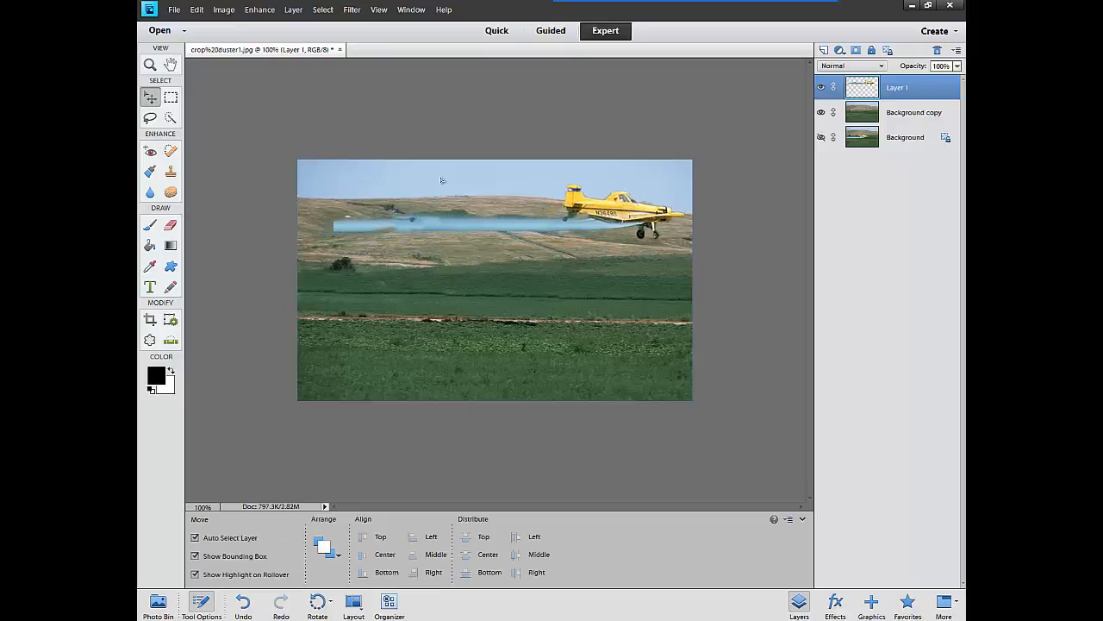
key(Right)
key(Right)
key(Down)
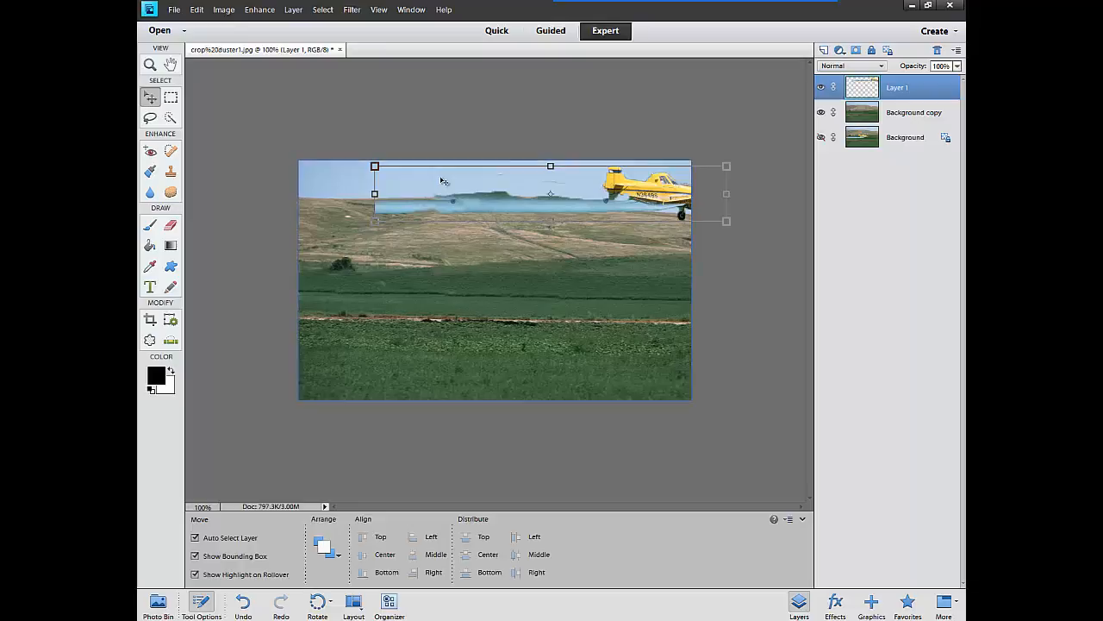
Clone the spray trail along the skyline from its cut end to the photo's left edge.
key(s)
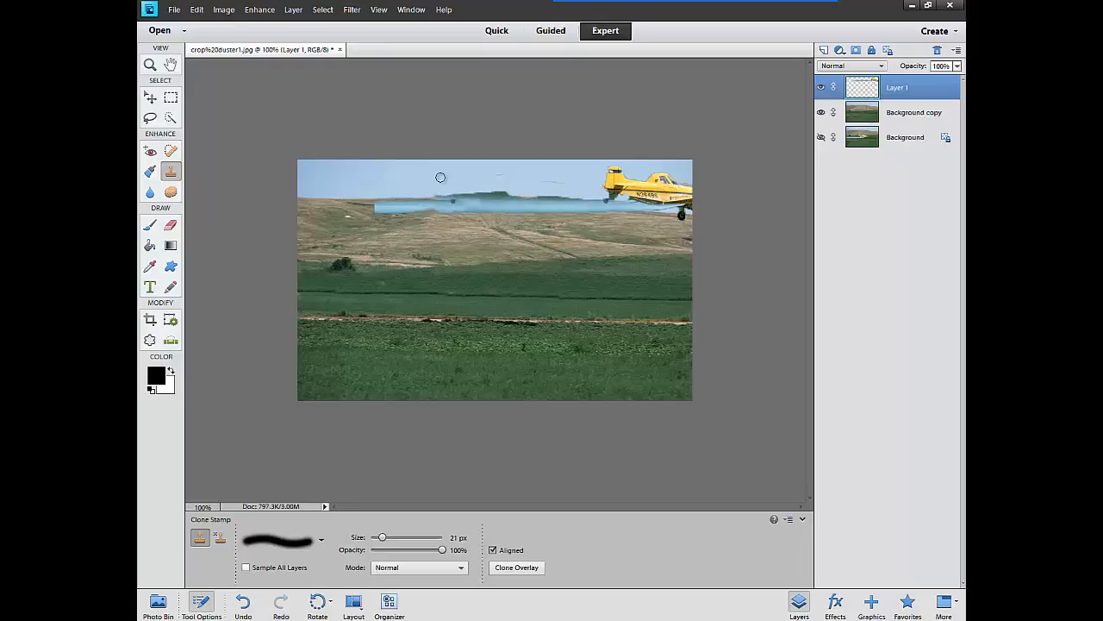
alt+click(440, 178)
mouse_move(380, 208)
mouse_down()
mouse_move(303, 209)
mouse_move(345, 207)
mouse_move(317, 208)
mouse_up()
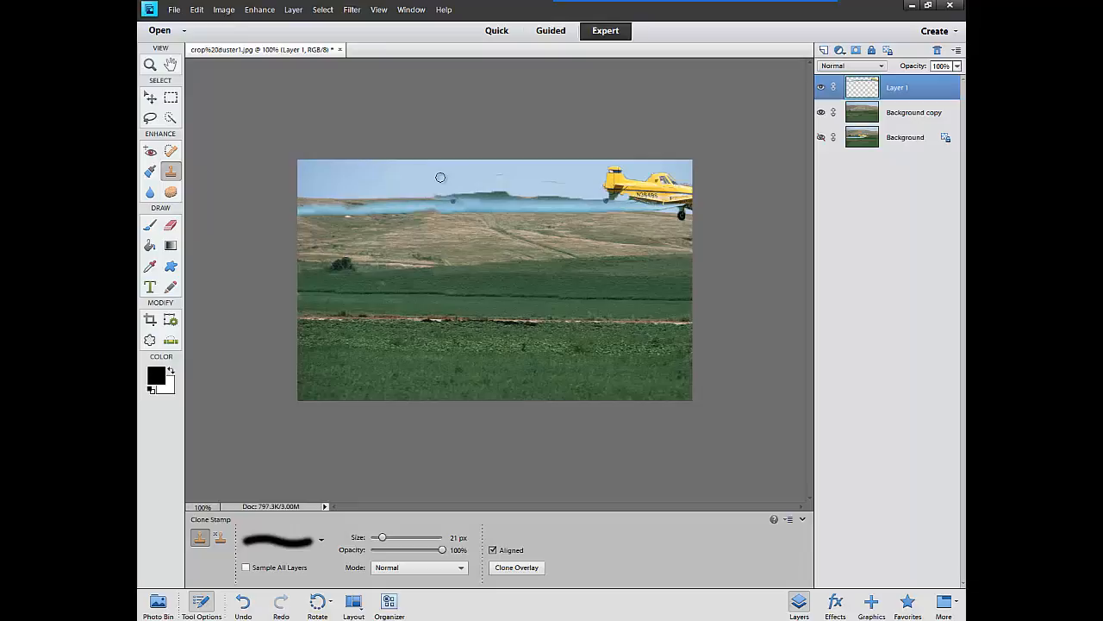
Start saving the frame with the plane leaving the photo as a new file.
key(alt+e)
key(Down)
key(Down)
key(Down)
key(Left)
key(Down)
key(Down)
key(Down)
key(Down)
key(Down)
key(Down)
key(Down)
key(Down)
key(Down)
key(Return)
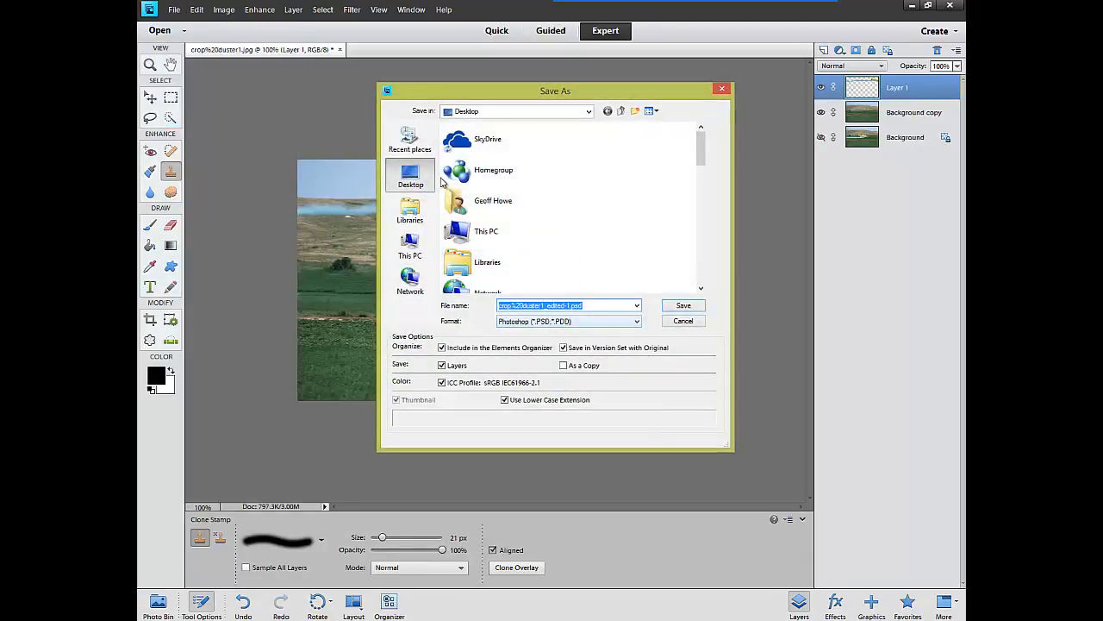
Save the frame with the plane leaving the photo as a JPEG copy named 7, with the default JPEG options.
key(Tab)
key(alt+Down)
key(Down)
key(Down)
key(Down)
key(Down)
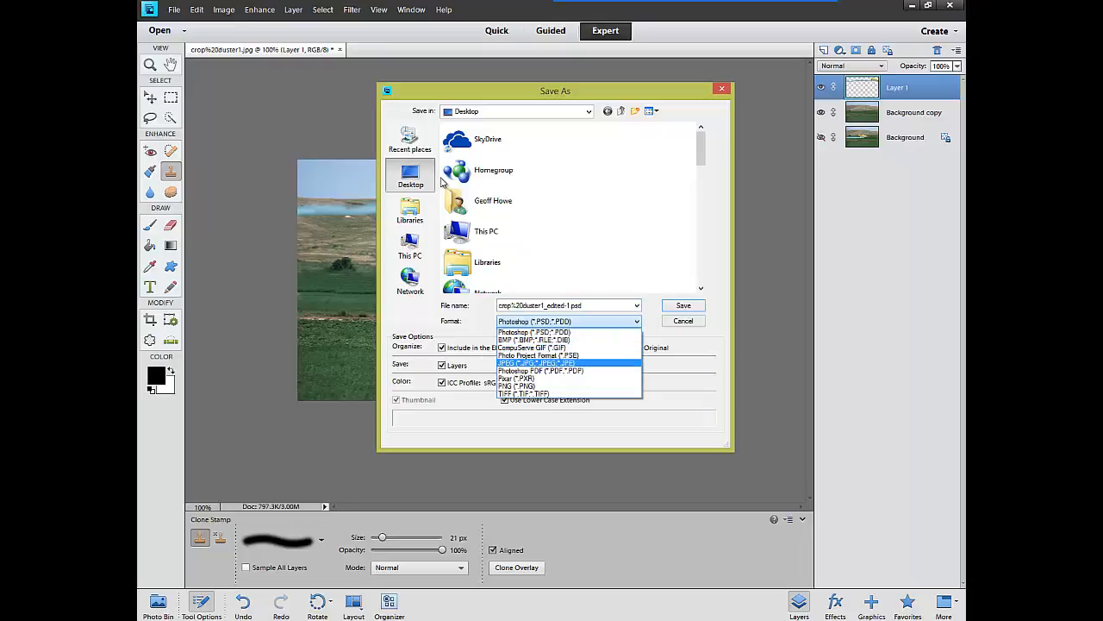
key(Return)
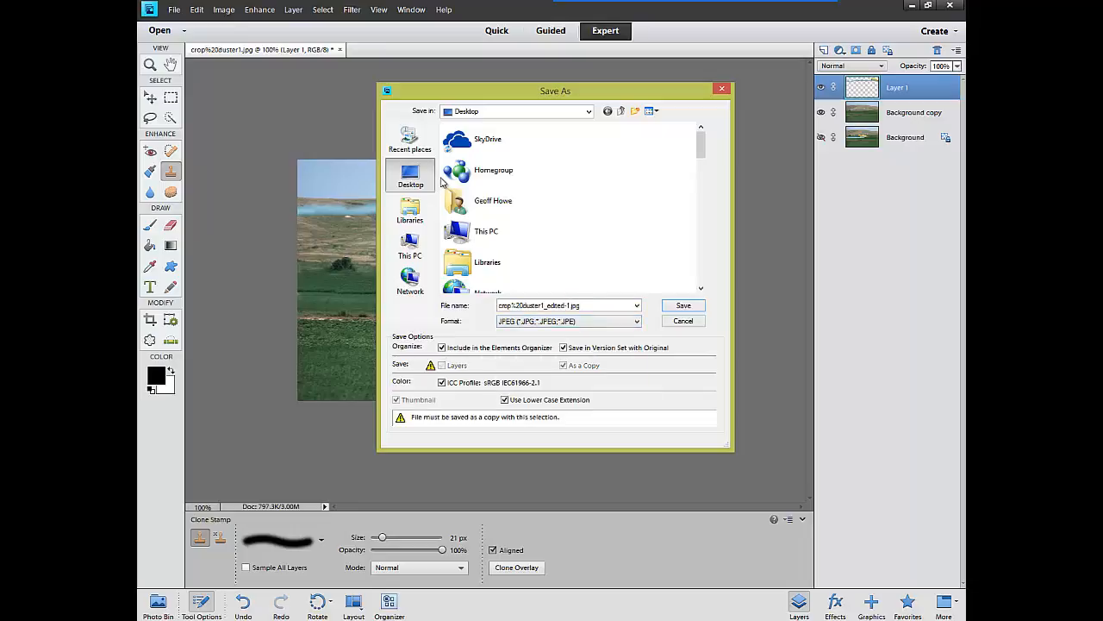
key(shift+Tab)
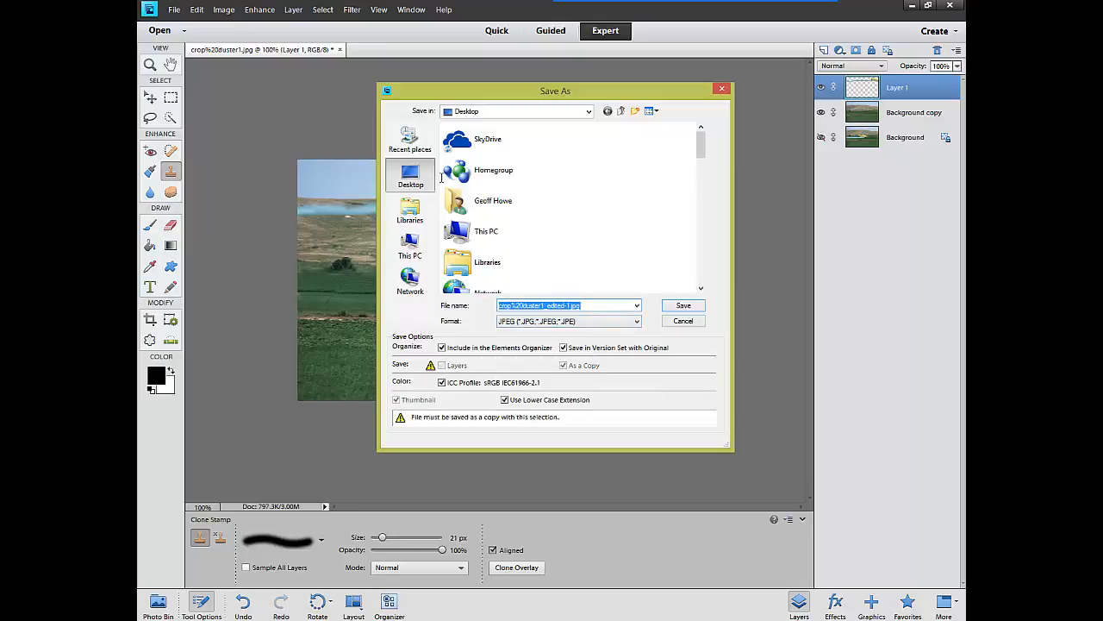
text(7)
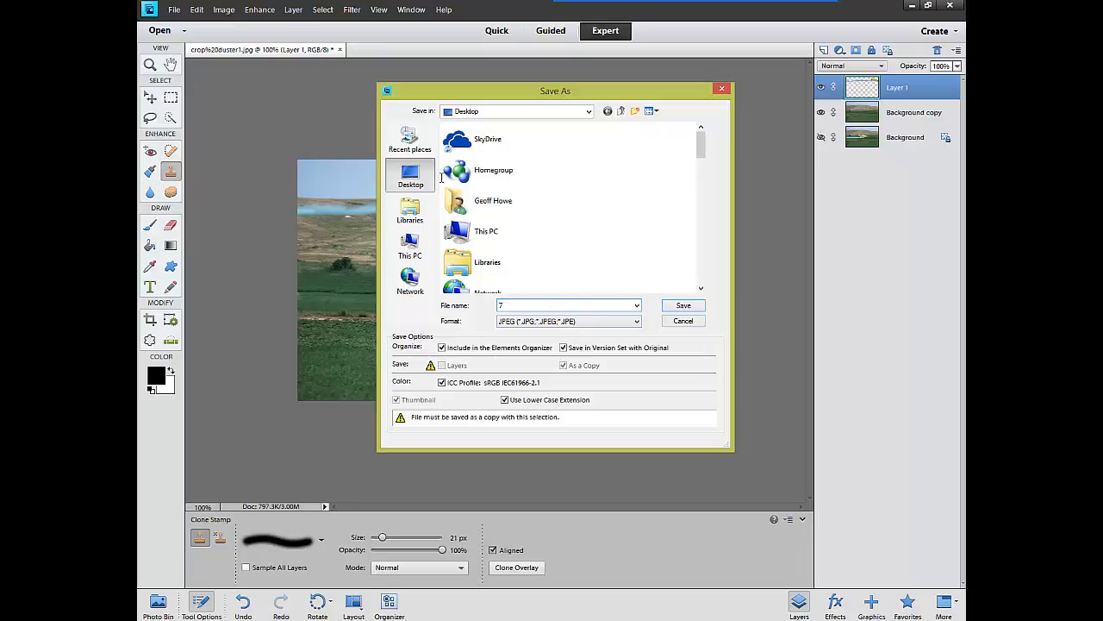
key(Return)
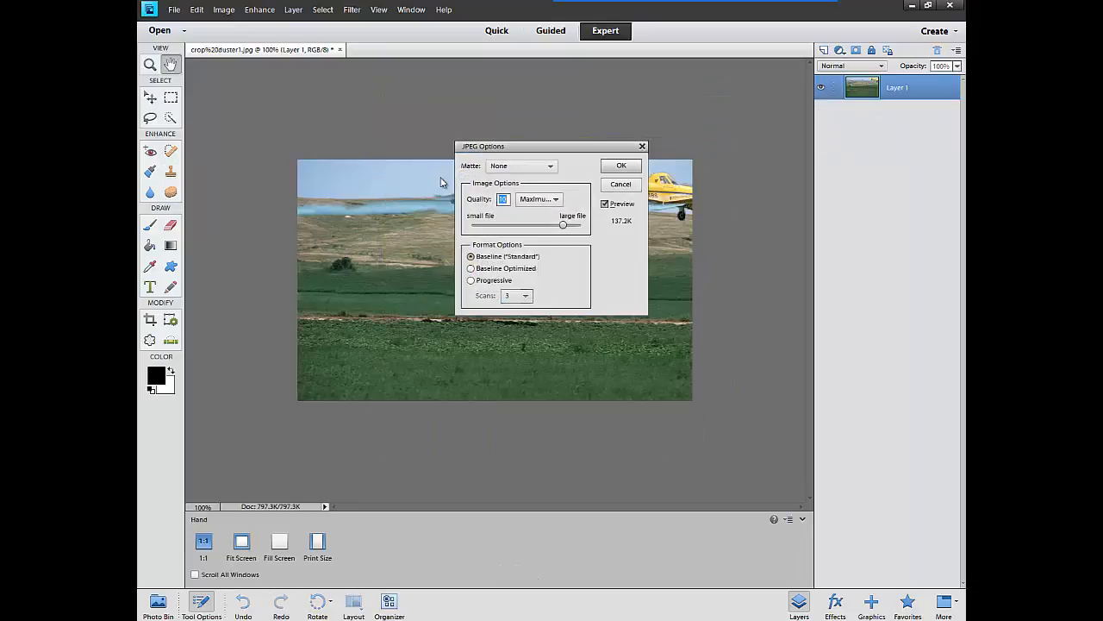
key(Return)
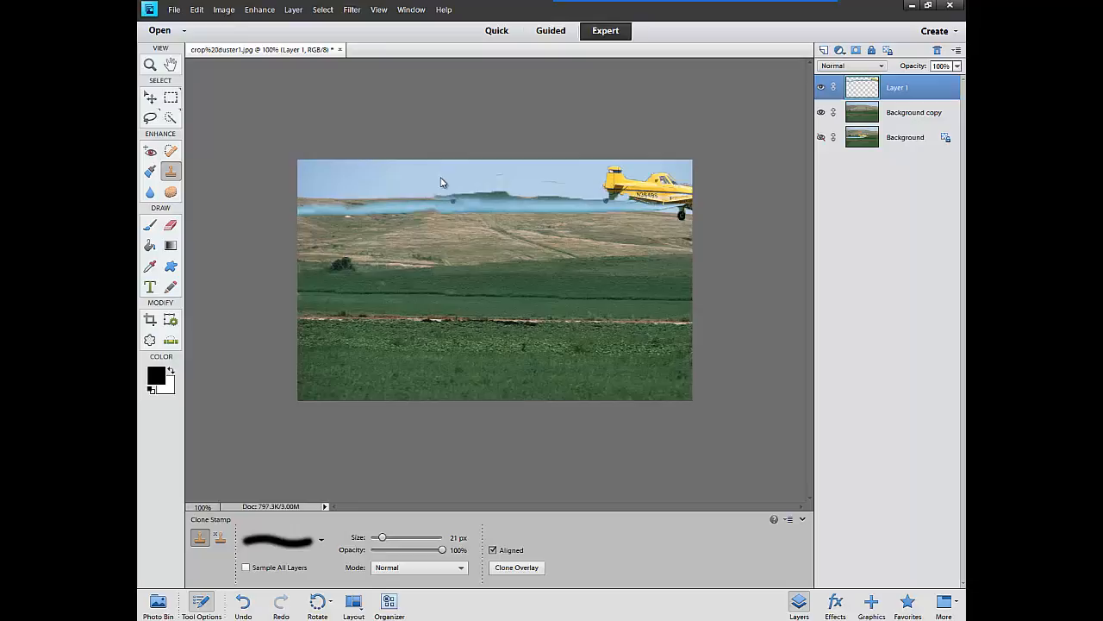
key(v)
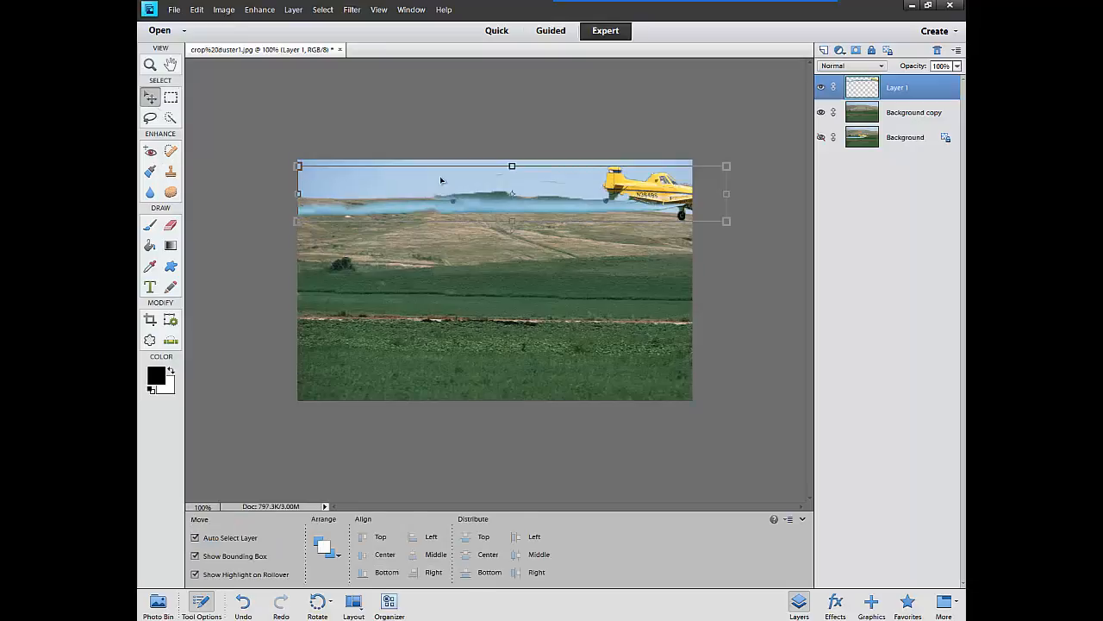
mouse_move(440, 180)
mouse_down()
mouse_move(458, 175)
mouse_move(441, 180)
mouse_up()
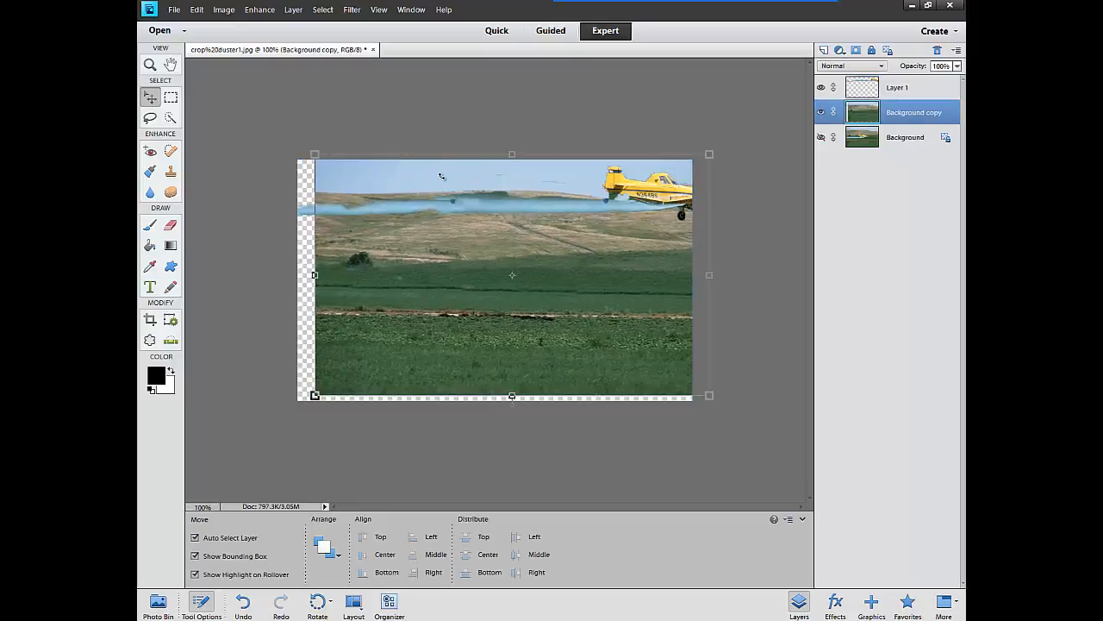
key(ctrl+z)
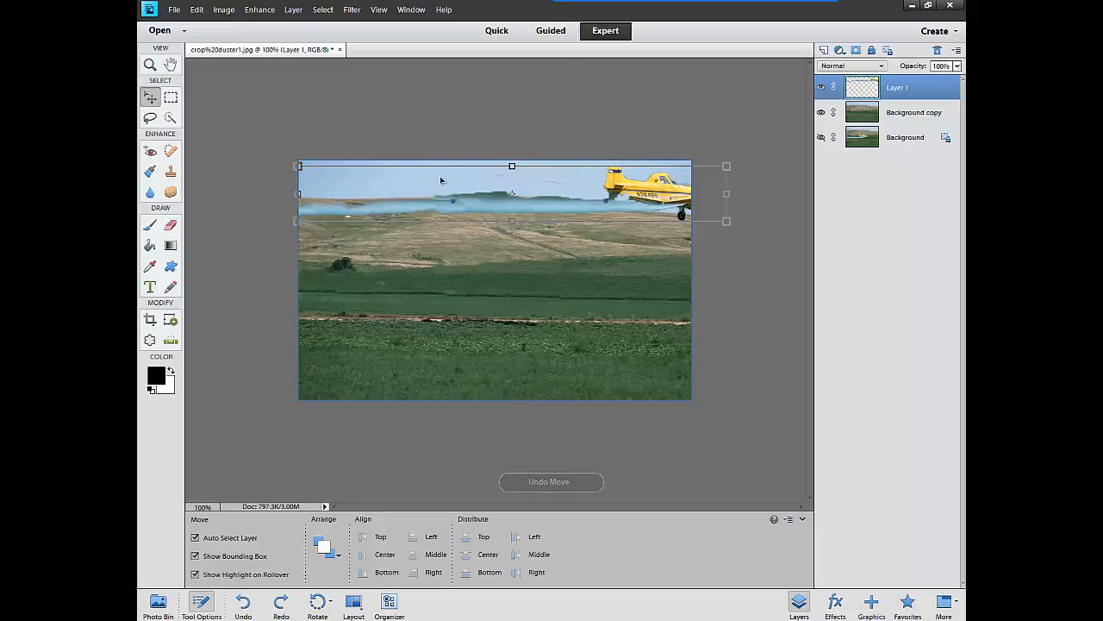
click(441, 181)
key(ctrl+y)
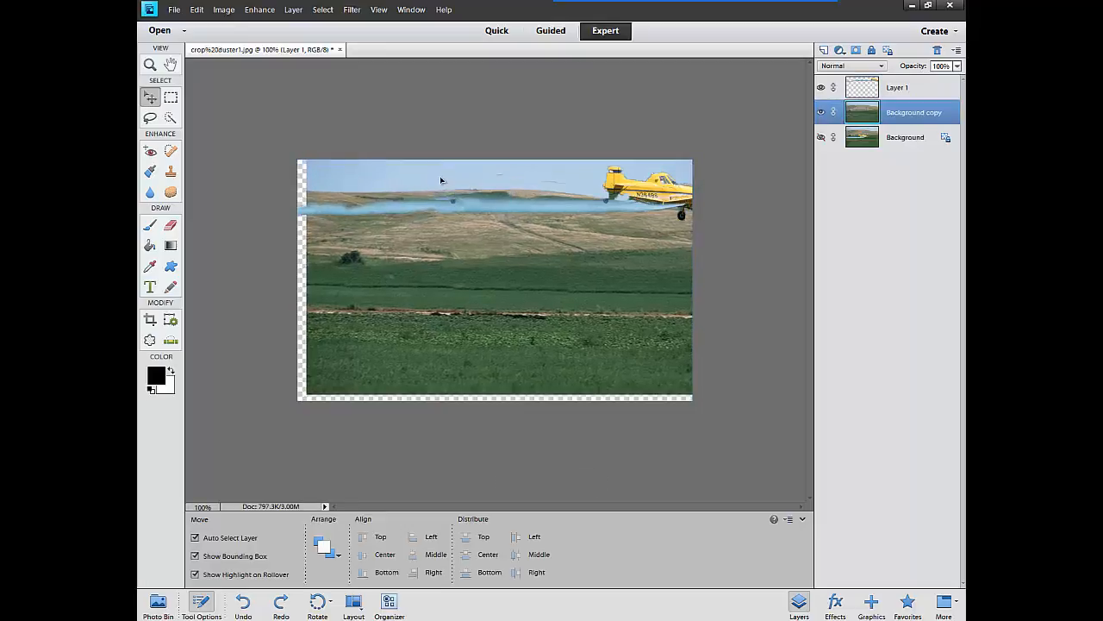
key(ctrl+z)
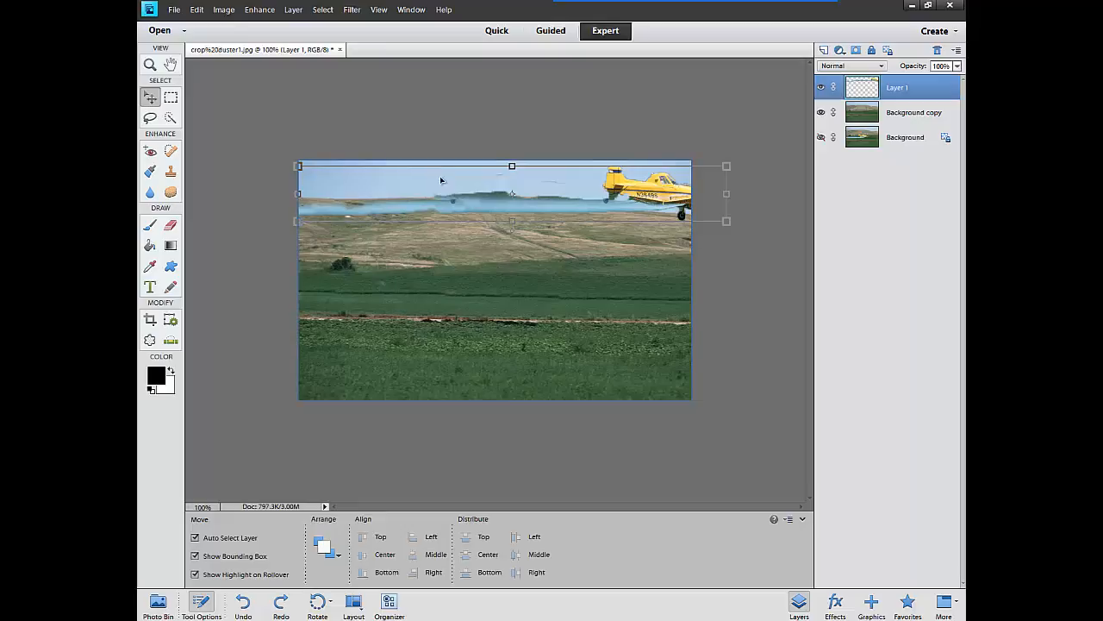
Move the plane layer up and right until only the tail remains in the photo, and clone the spray trail out to the left edge.
drag(440, 180, 514, 157)
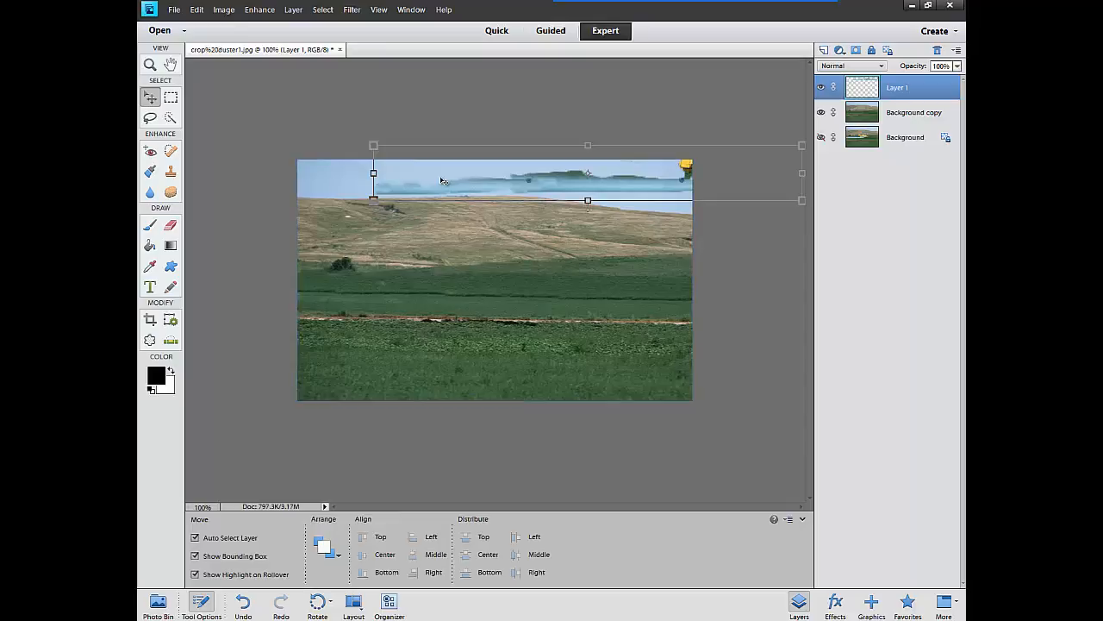
key(s)
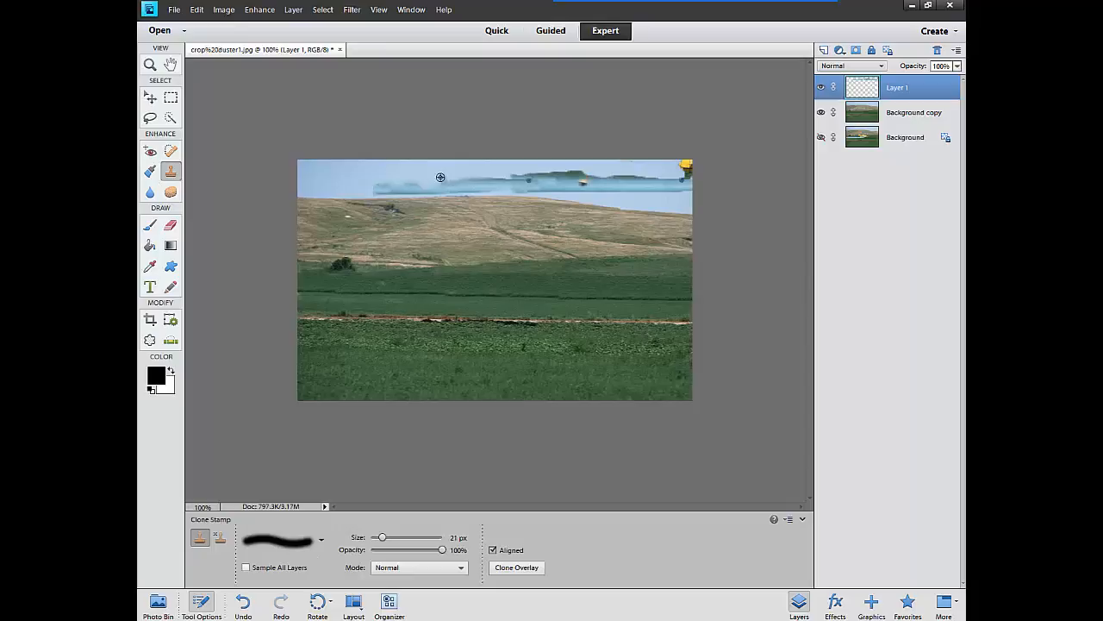
alt+click(441, 177)
drag(382, 182, 302, 193)
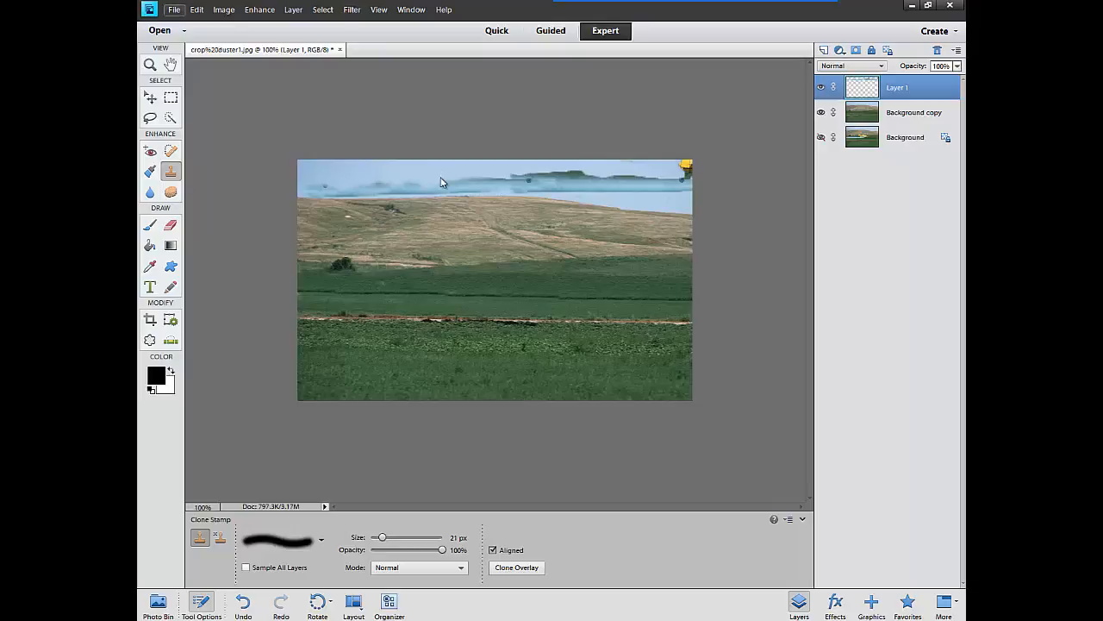
Save the frame with only the plane's tail in view as a JPEG copy named 8, with the default JPEG options.
key(alt+f)
key(Down)
key(Down)
key(Down)
key(Down)
key(Down)
key(Down)
key(Down)
key(Down)
key(Return)
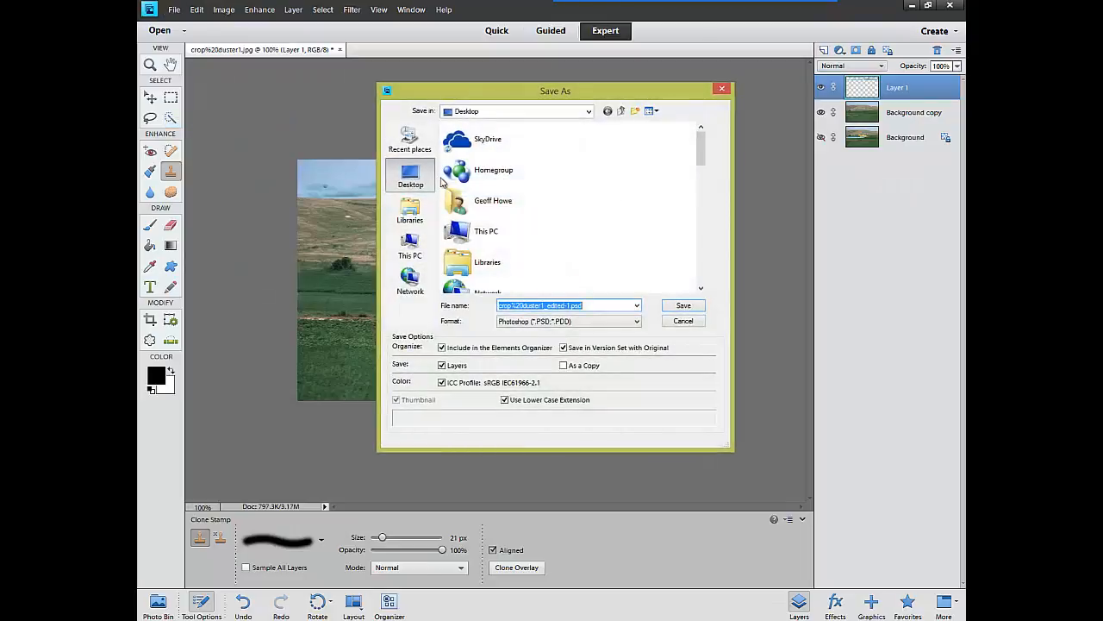
key(Tab)
key(alt+Down)
key(Down)
key(Down)
key(Down)
key(Down)
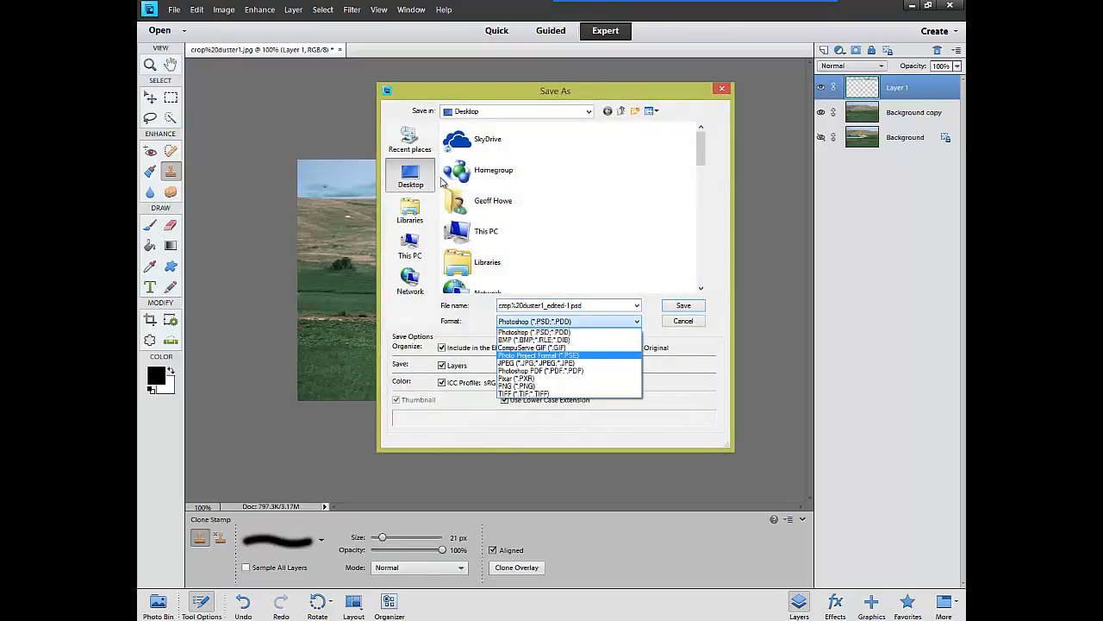
key(Return)
key(shift+Tab)
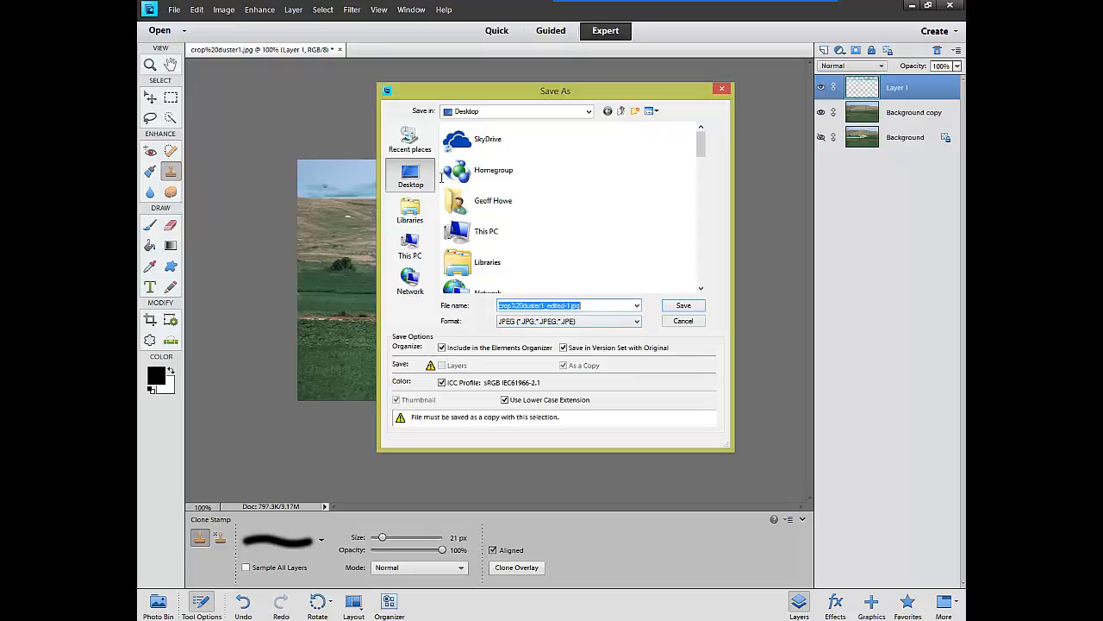
text(8)
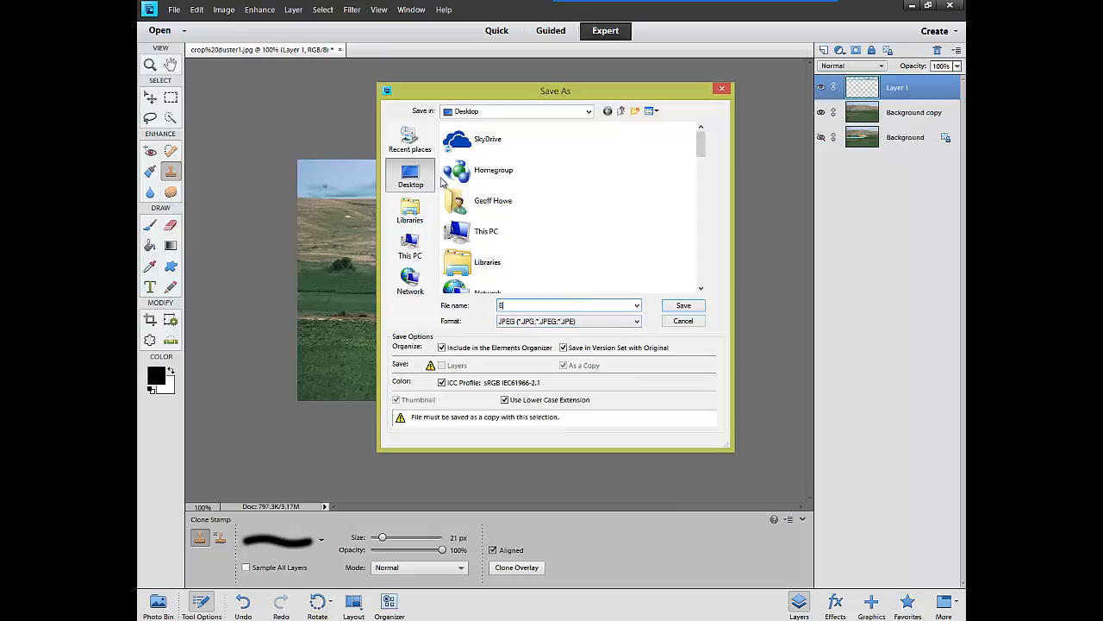
key(Return)
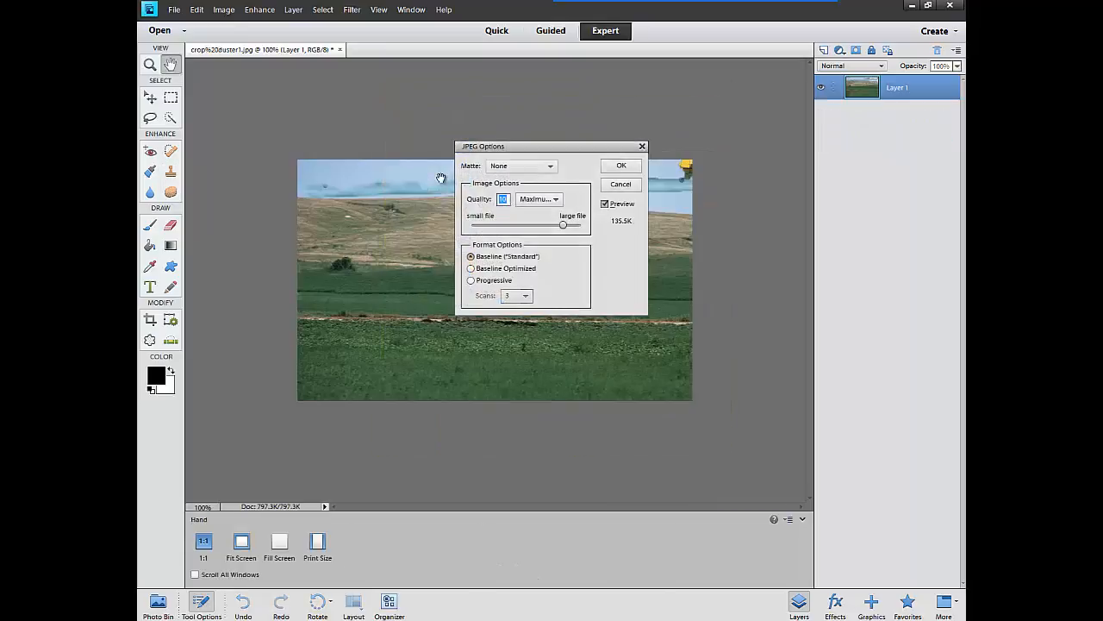
key(Return)
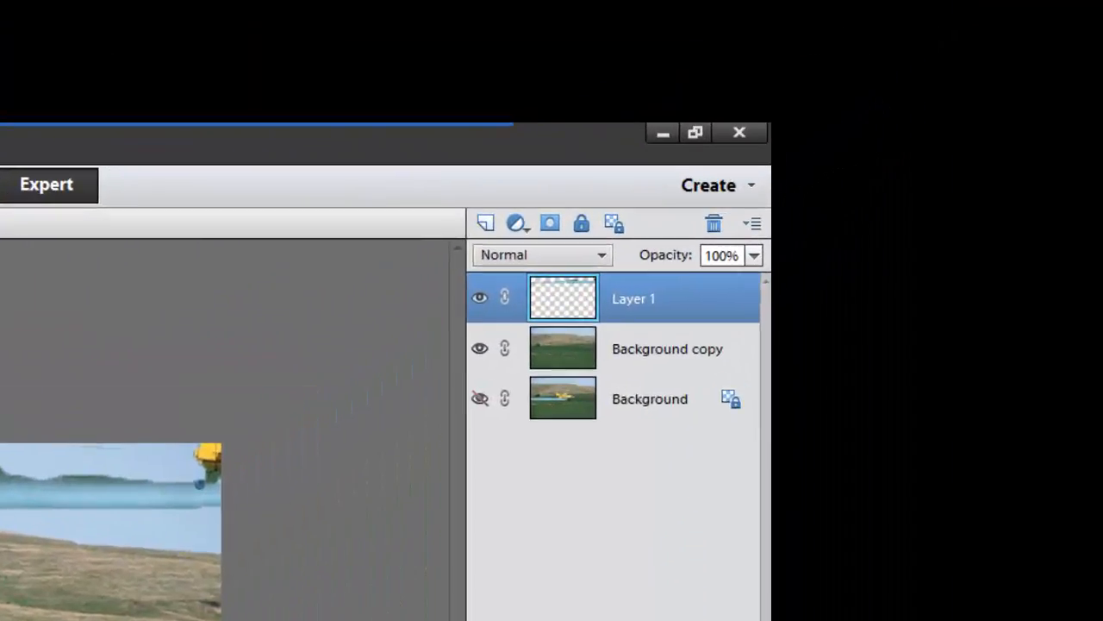
Delete the original Background layer and the plane's Layer 1, keeping only the Background copy layer.
click(650, 399)
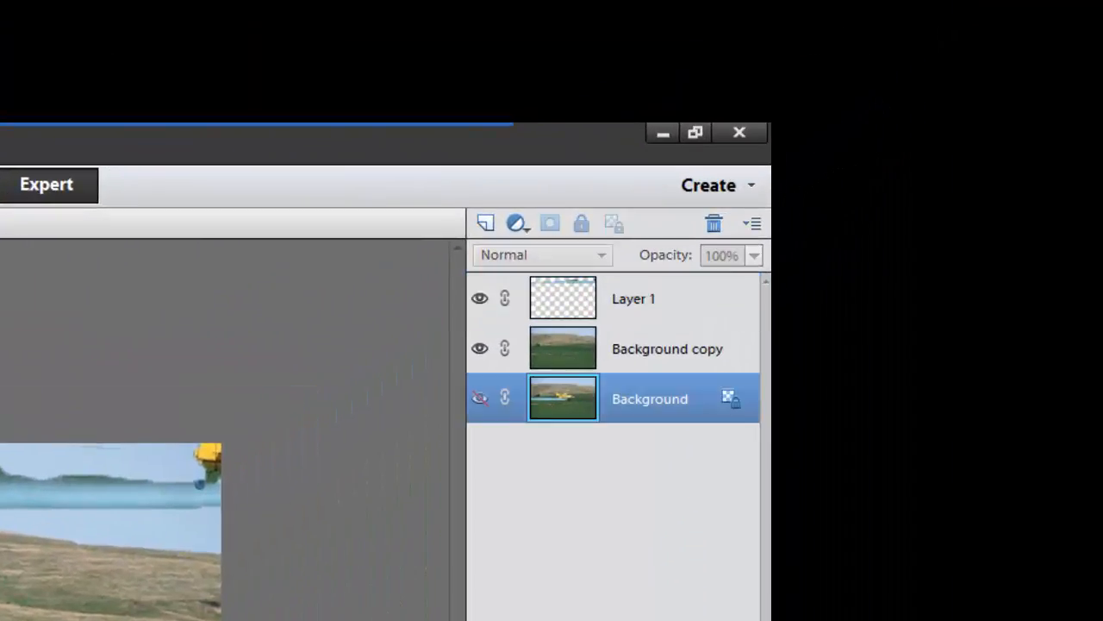
right_click(569, 395)
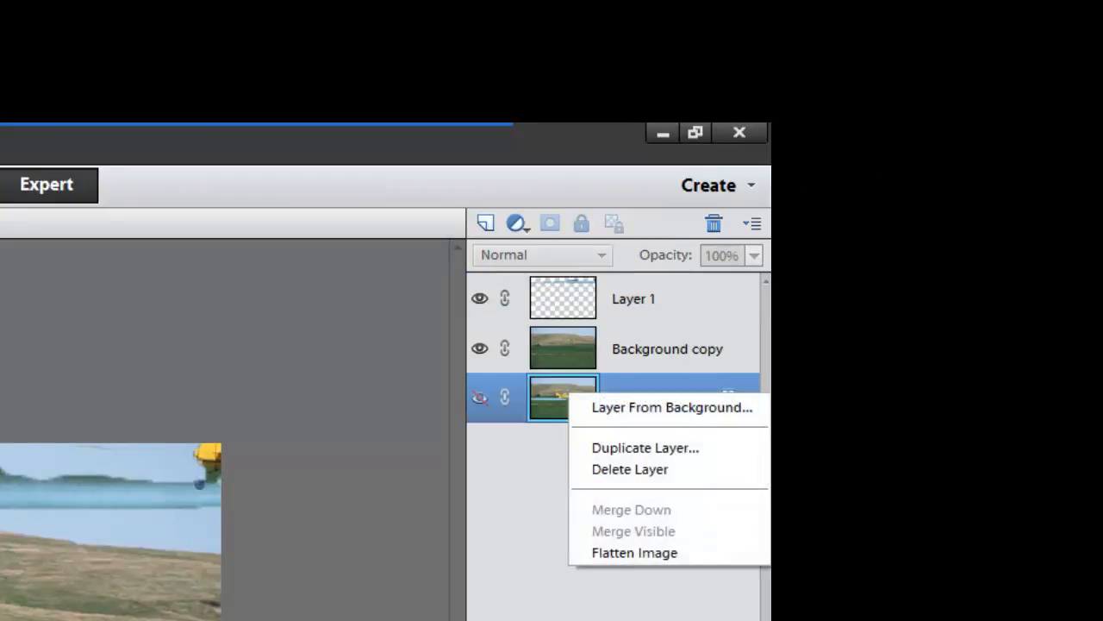
click(638, 469)
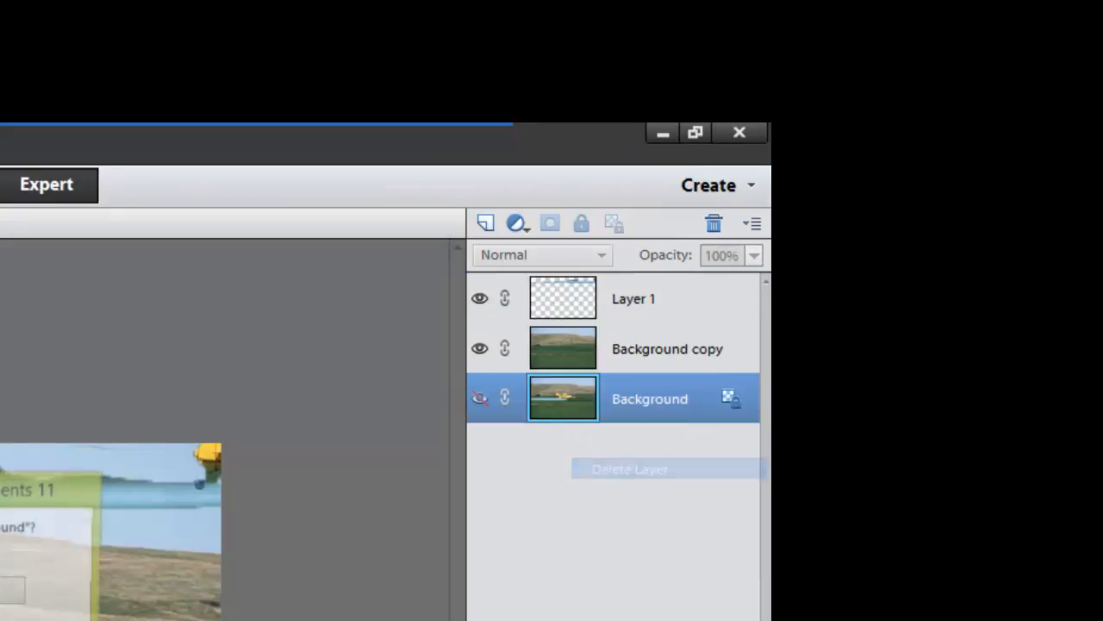
key(Return)
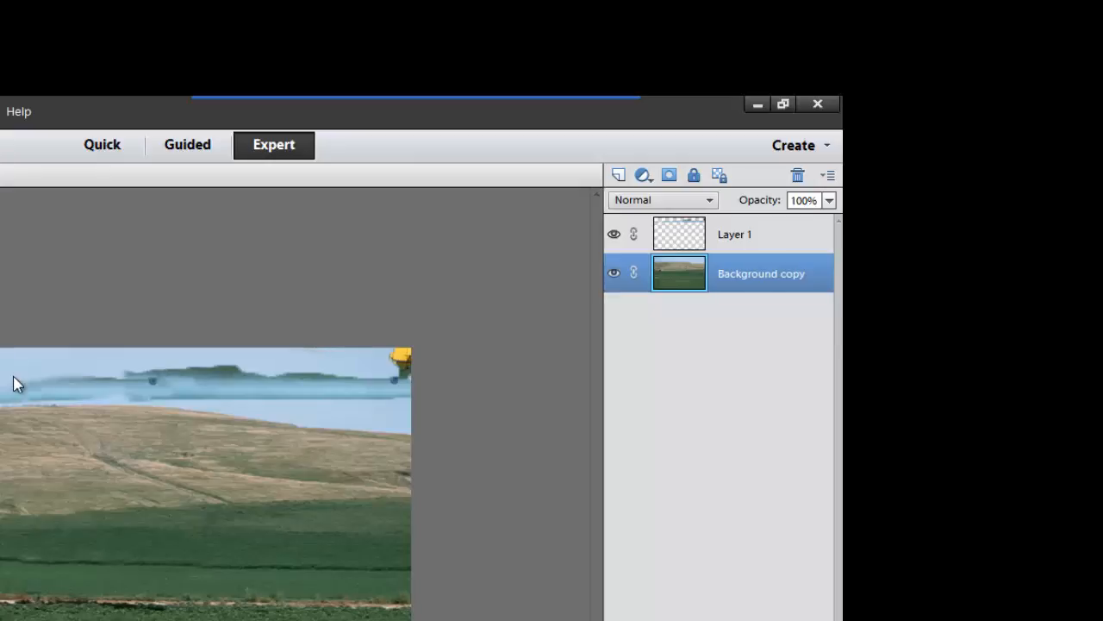
right_click(731, 231)
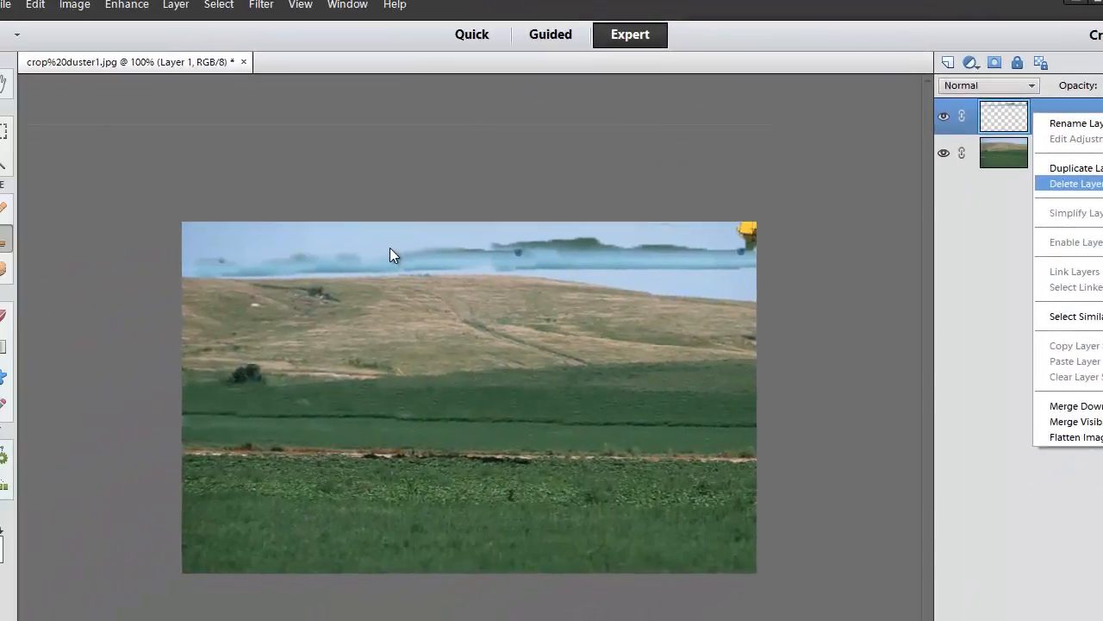
key(Return)
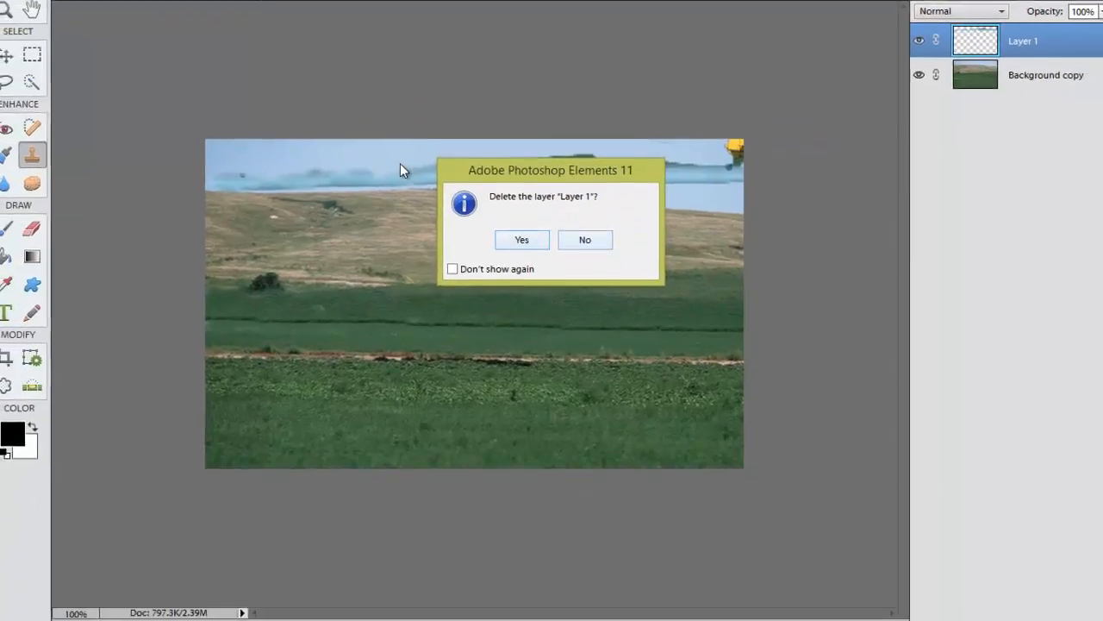
key(Return)
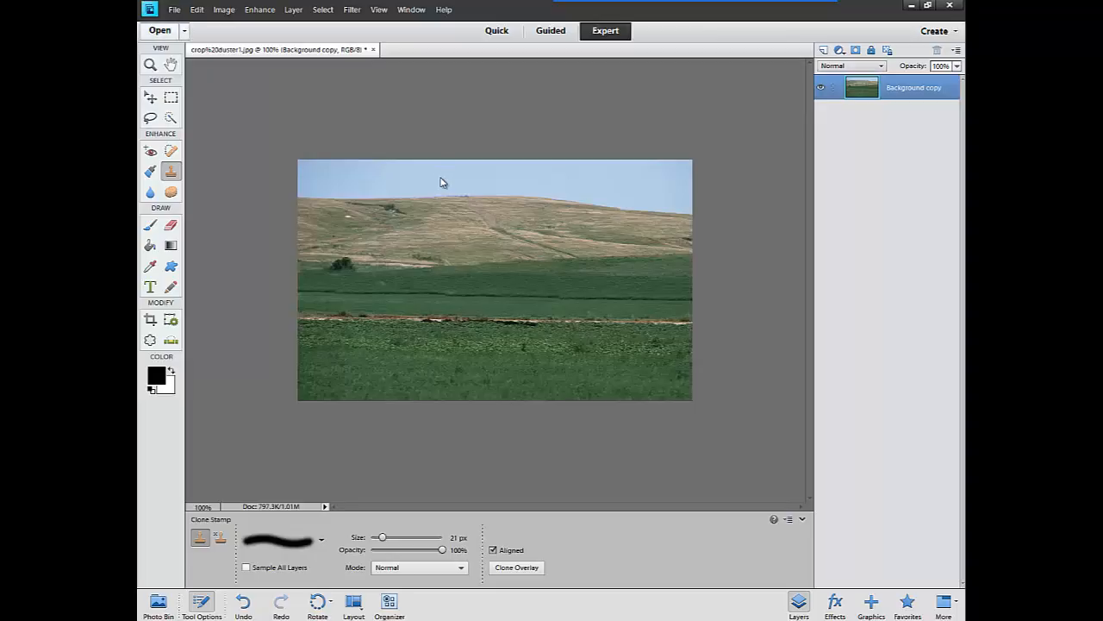
Open the saved frames 1.jpg to 5.jpg, 7.jpg and 8.jpg together from the Desktop.
click(185, 31)
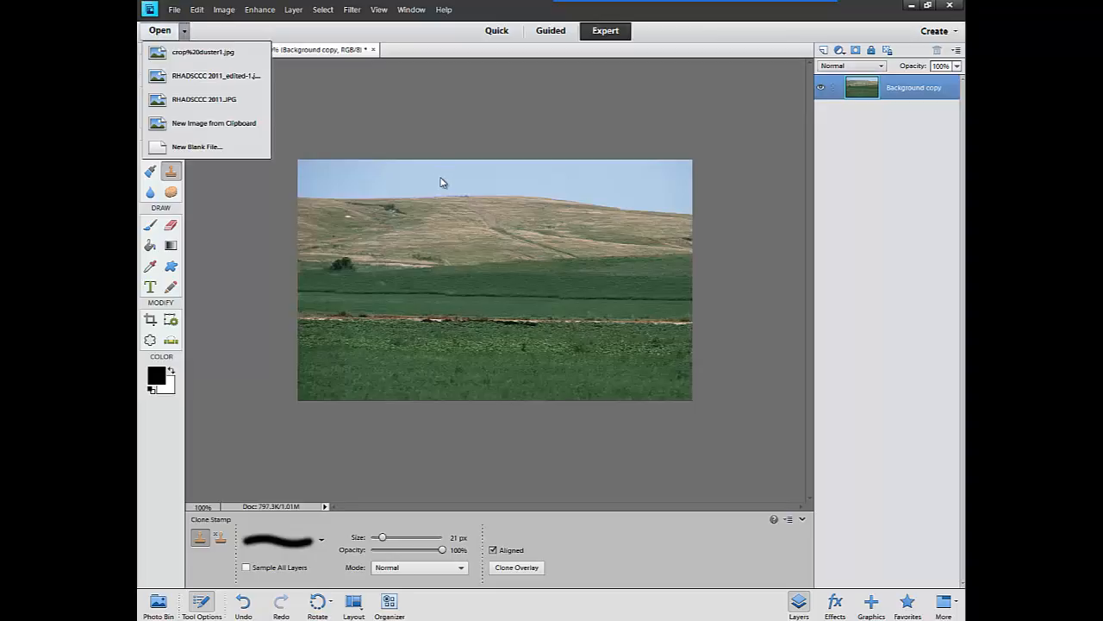
click(185, 31)
click(175, 10)
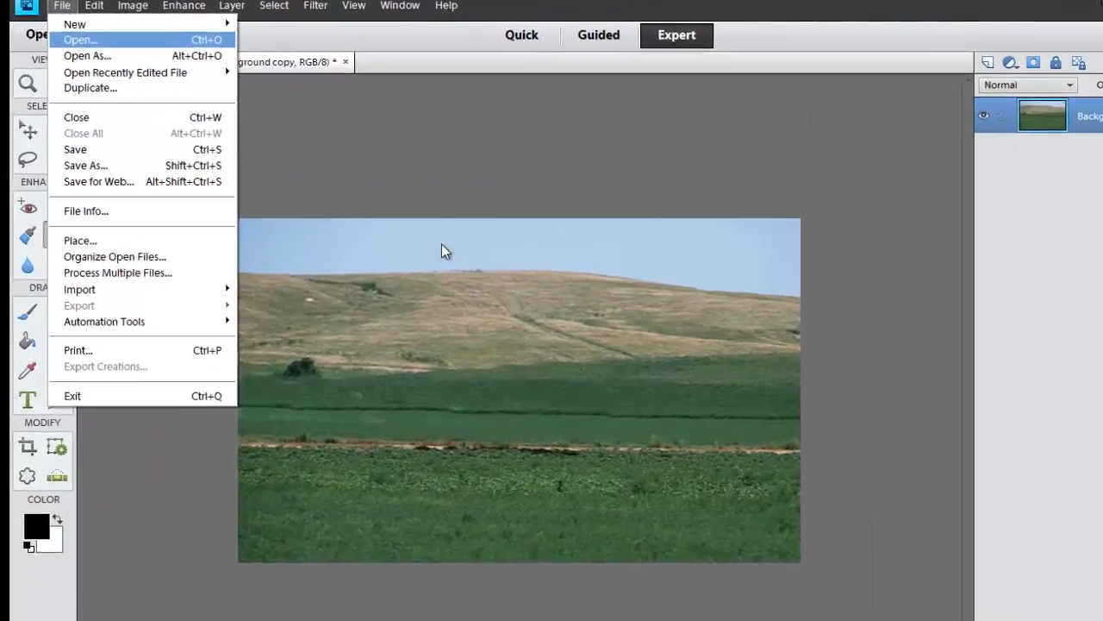
click(80, 39)
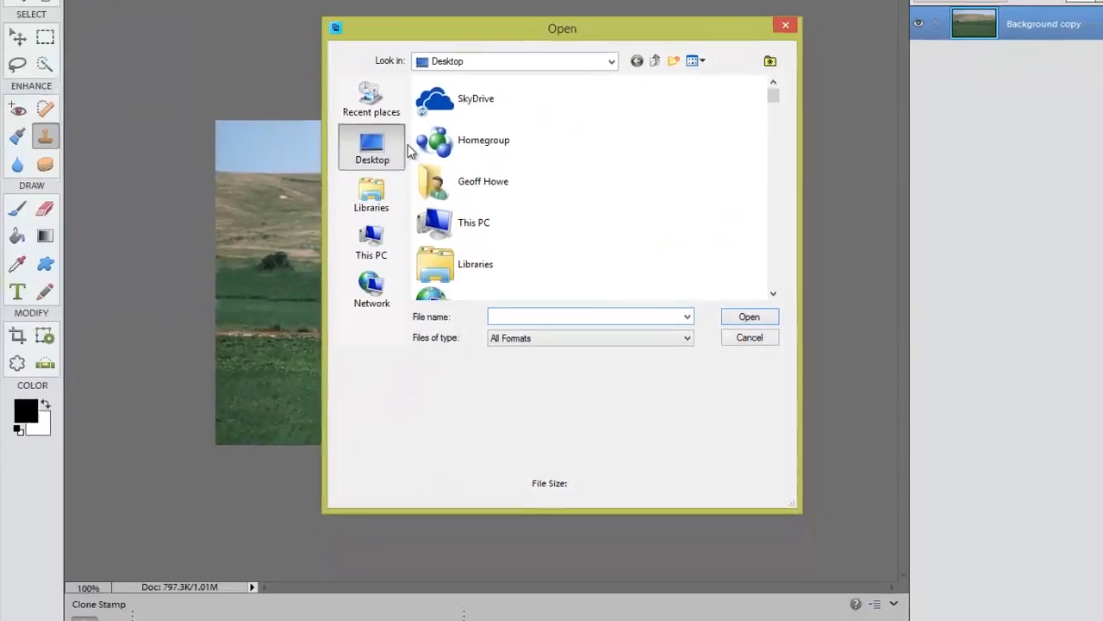
scroll(410, 151, down, 10)
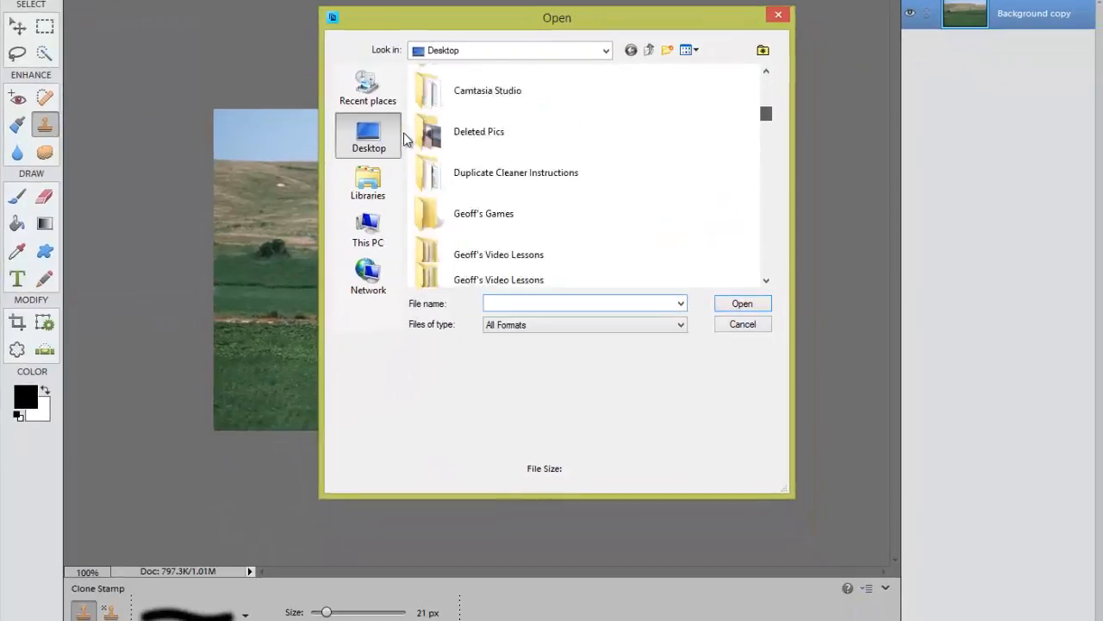
scroll(407, 140, up, 10)
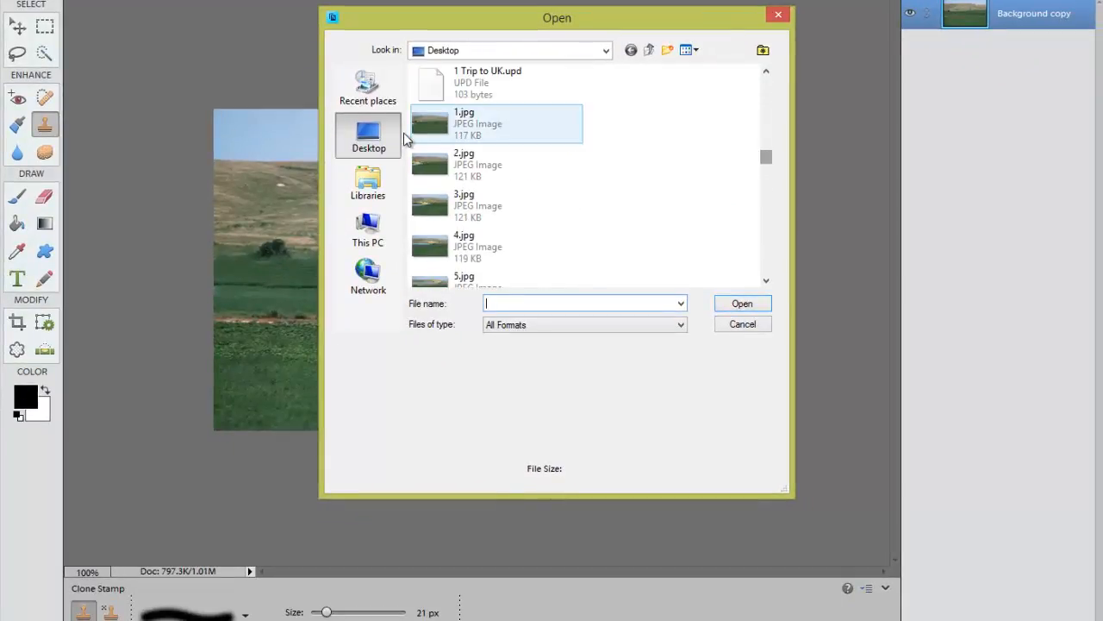
click(409, 138)
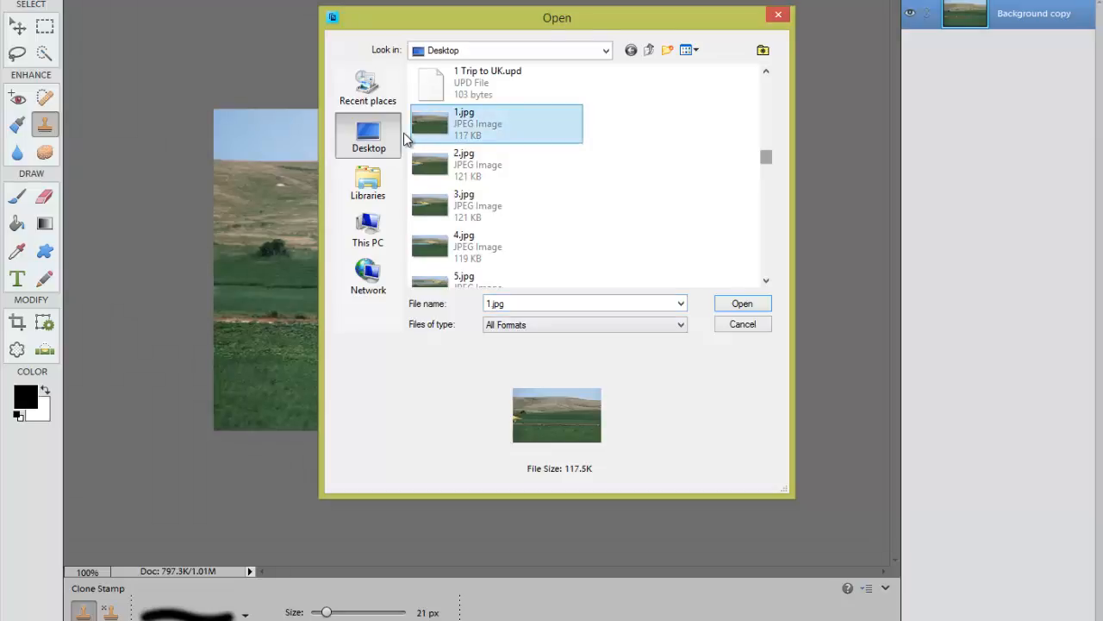
scroll(407, 138, down, 2)
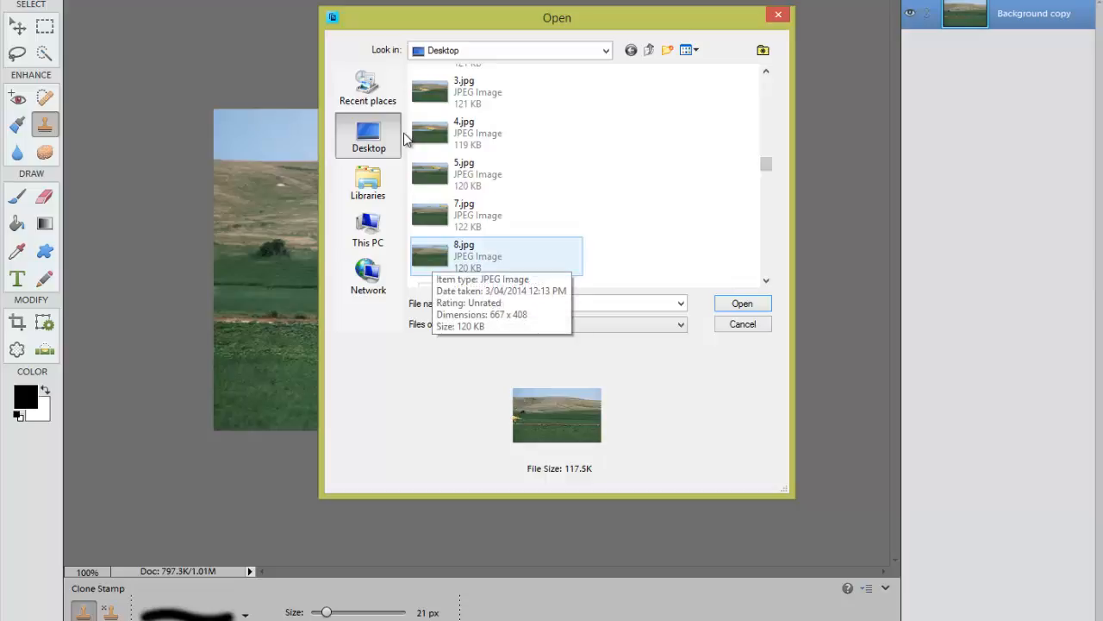
shift+click(465, 255)
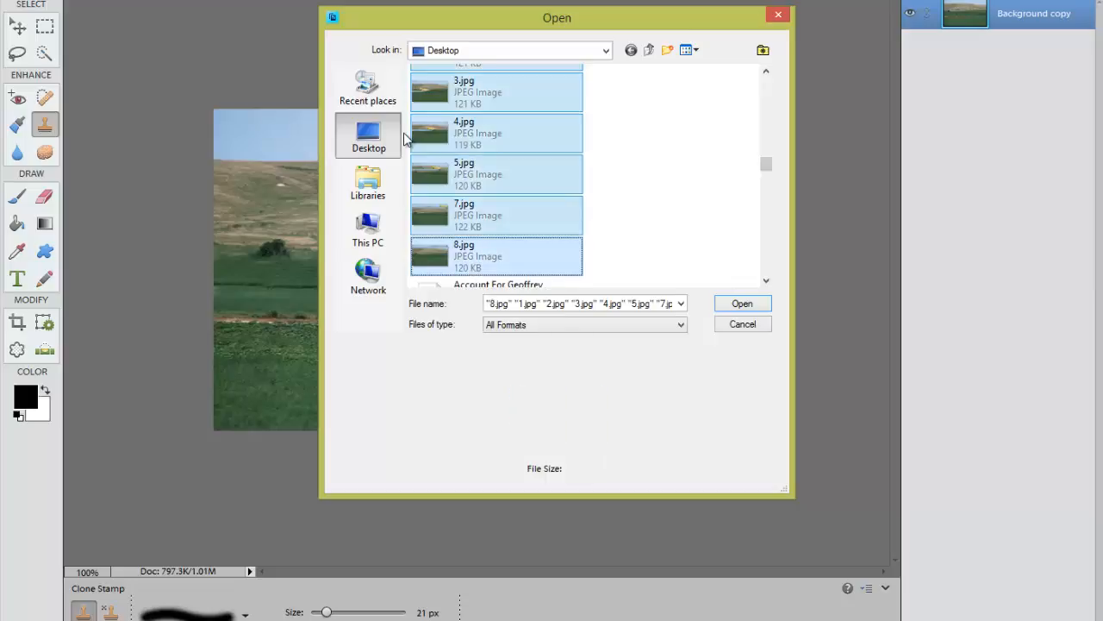
key(Return)
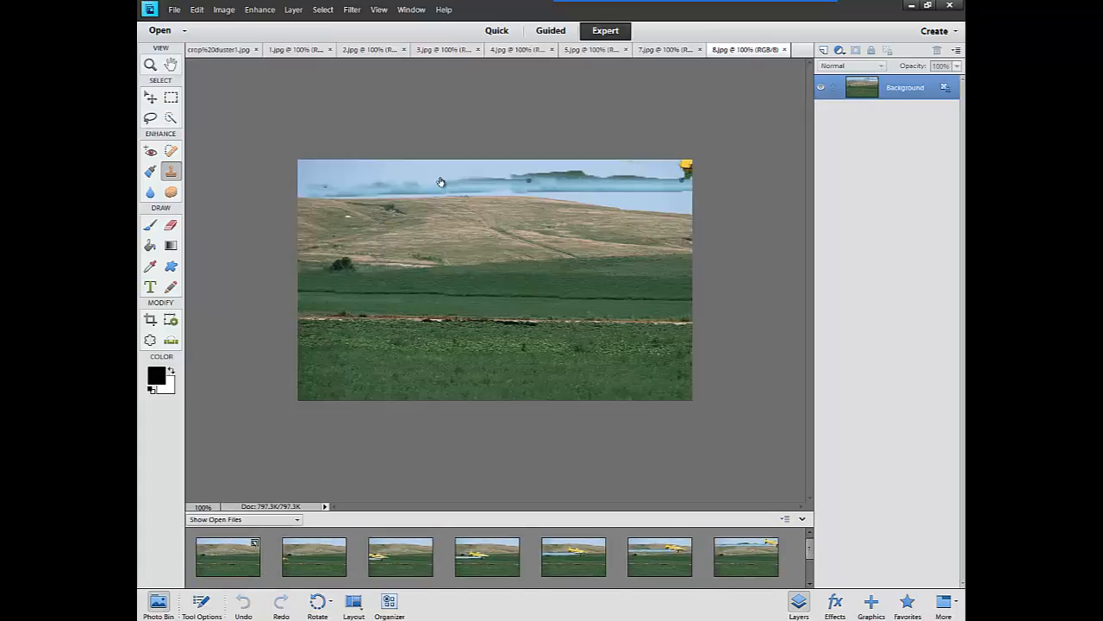
Add the open frames 1, 2, 3, 4, 5 and 7 in that order as stacked layers above the Background of 8.jpg.
drag(314, 557, 475, 253)
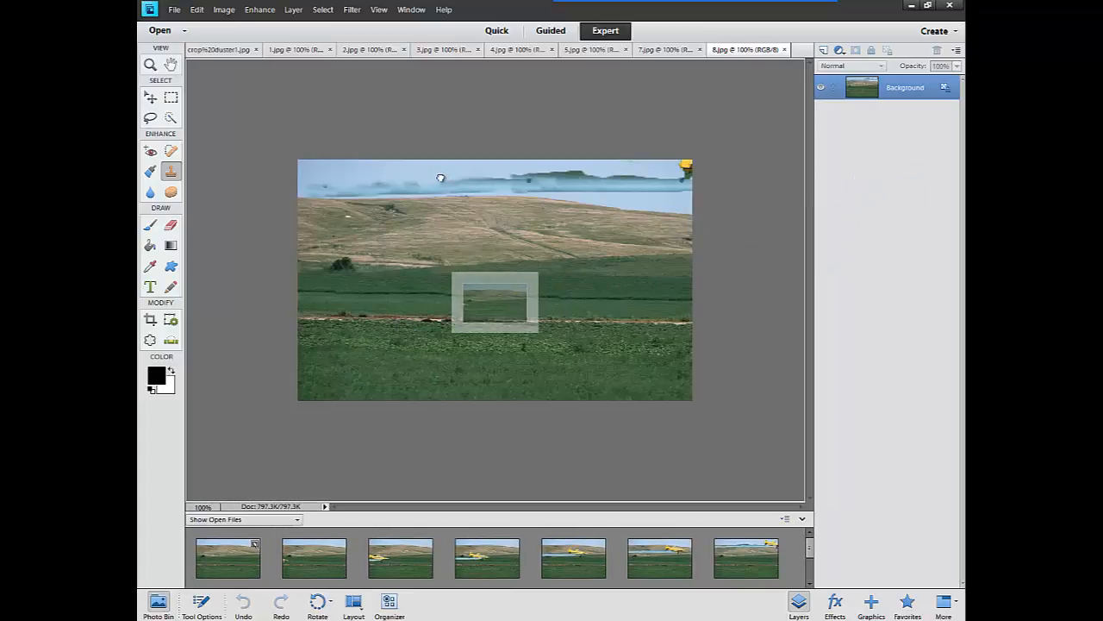
drag(315, 559, 441, 177)
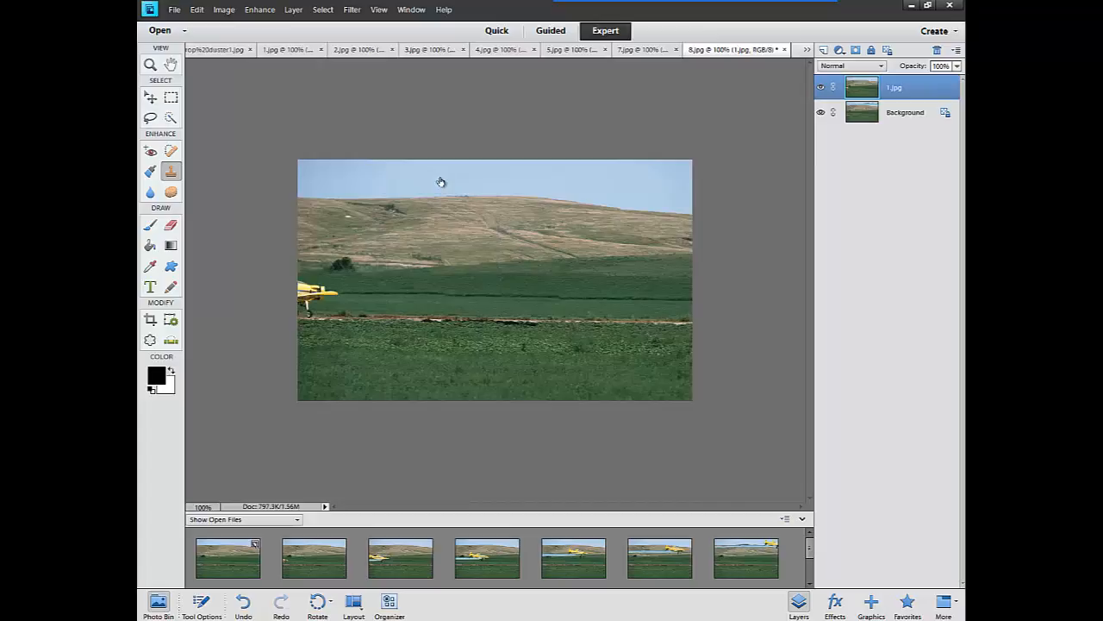
drag(401, 558, 465, 289)
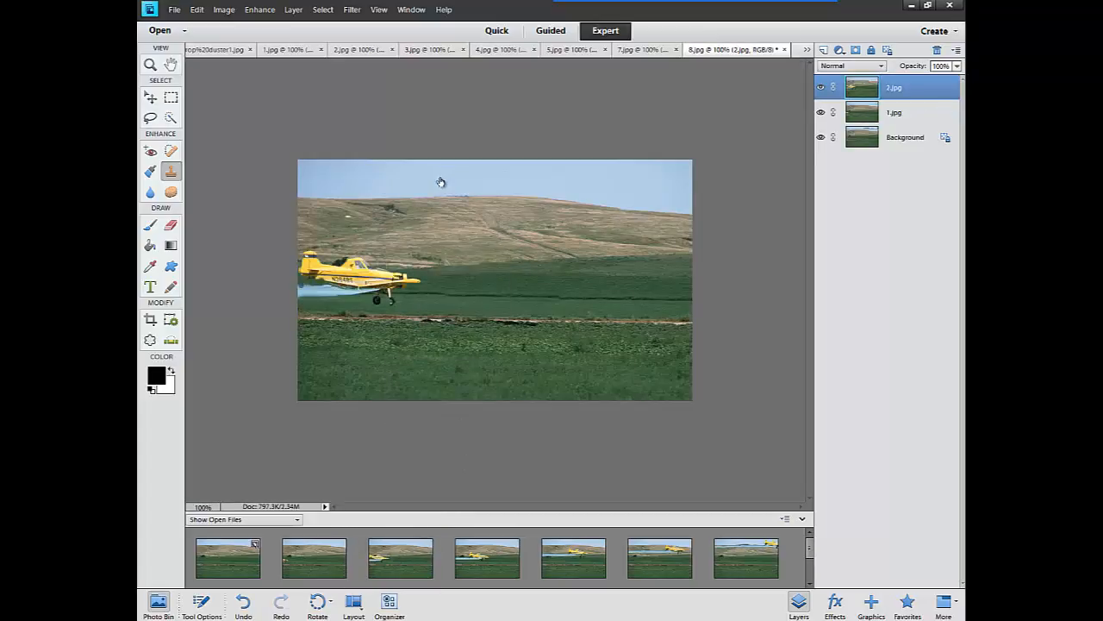
drag(487, 559, 510, 287)
drag(441, 178, 441, 178)
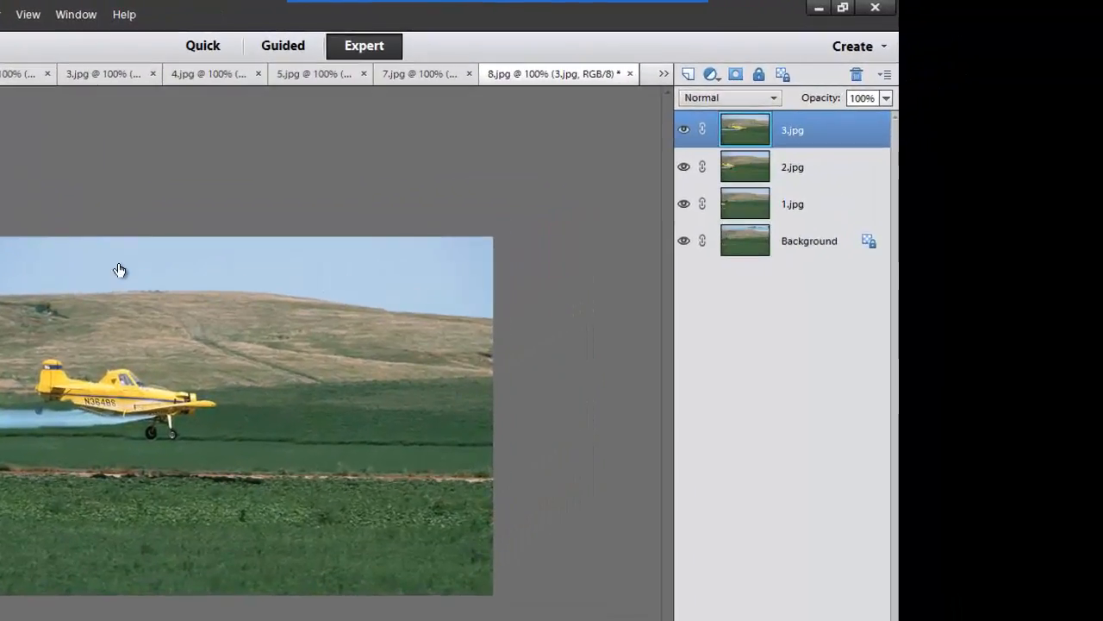
drag(312, 619, 273, 436)
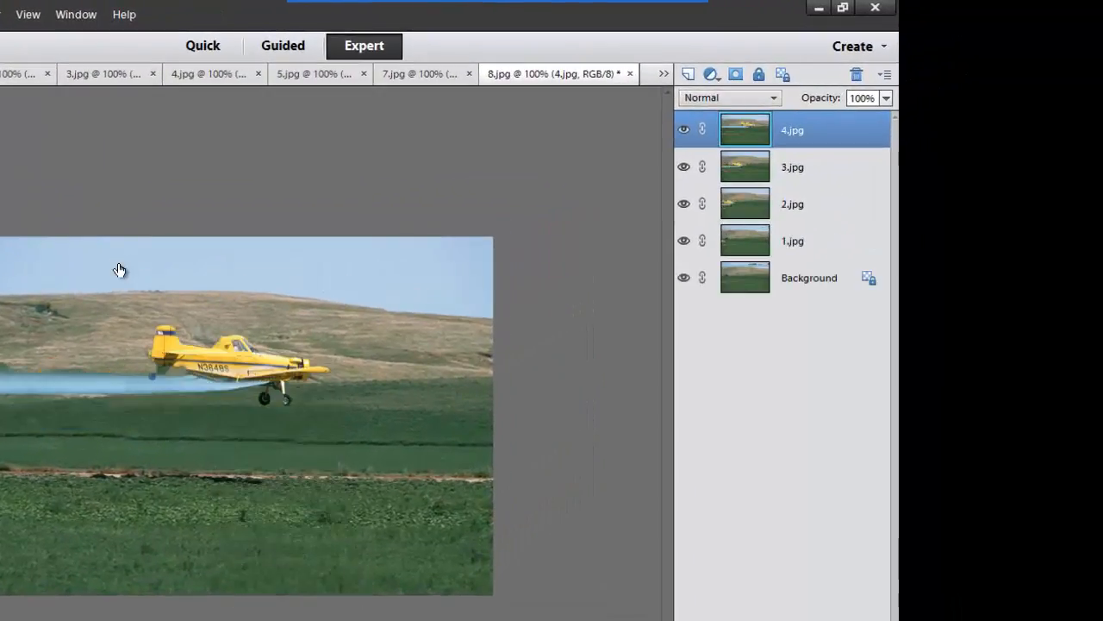
drag(119, 270, 120, 264)
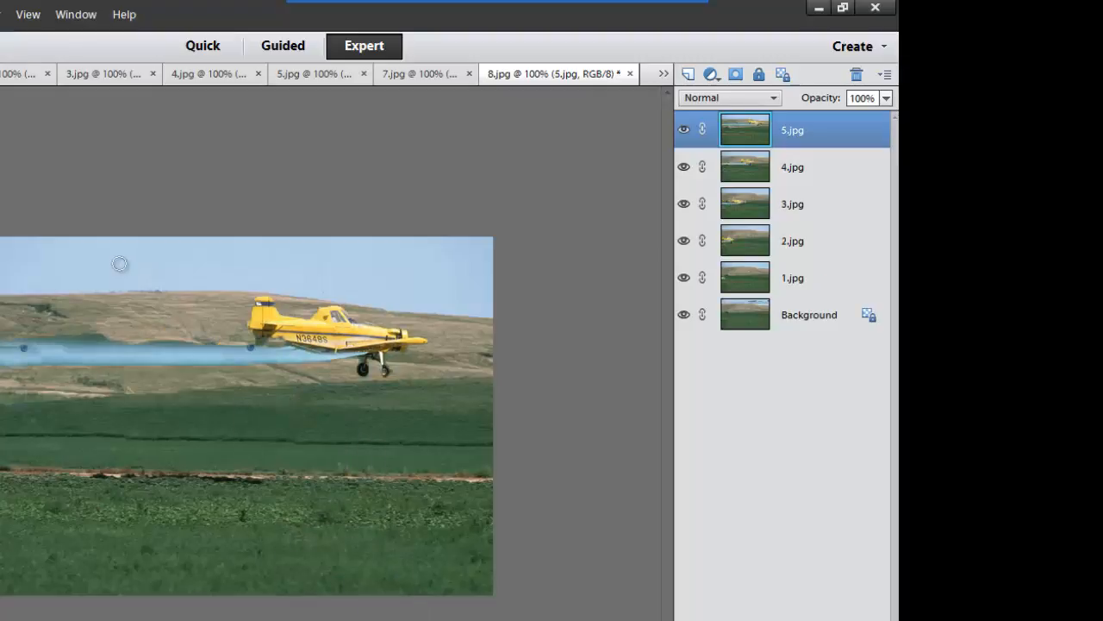
drag(427, 618, 304, 479)
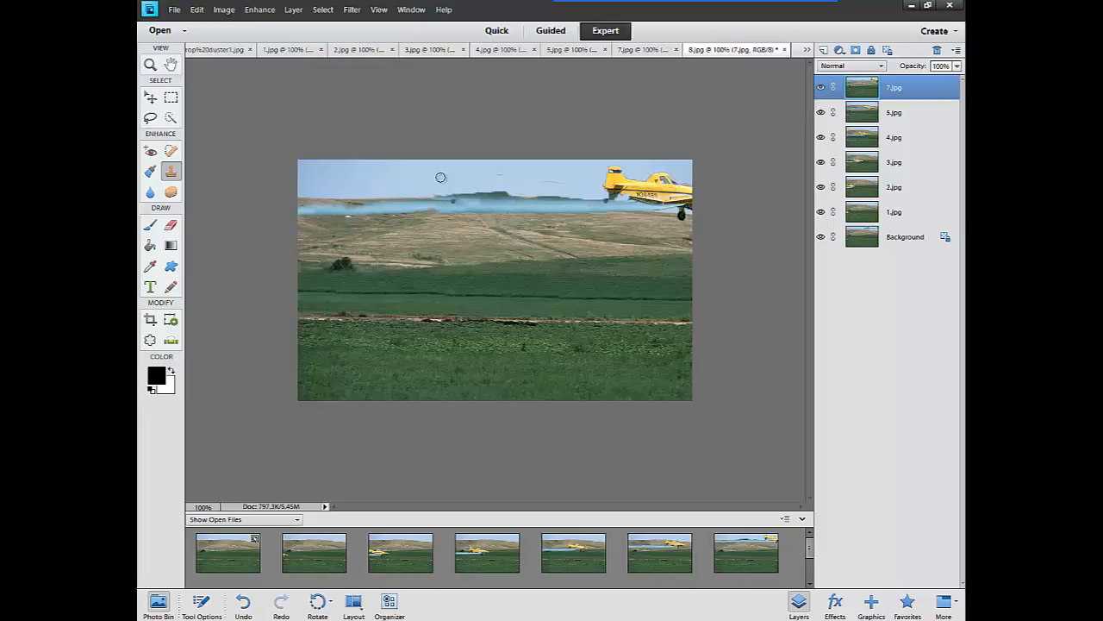
Start a Save for Web export of the layered image as a GIF, enable Animate, and preview the animation in the browser.
key(alt)
key(Down)
key(Down)
key(Down)
key(Down)
key(Down)
key(Down)
key(Down)
key(Down)
key(Down)
key(Down)
key(Down)
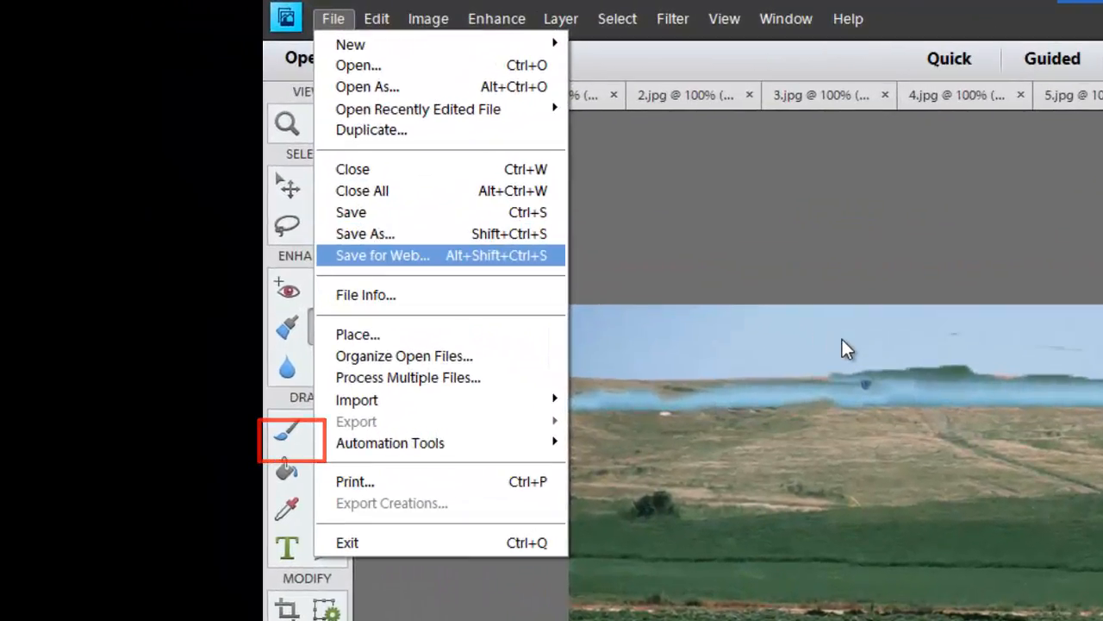
key(Return)
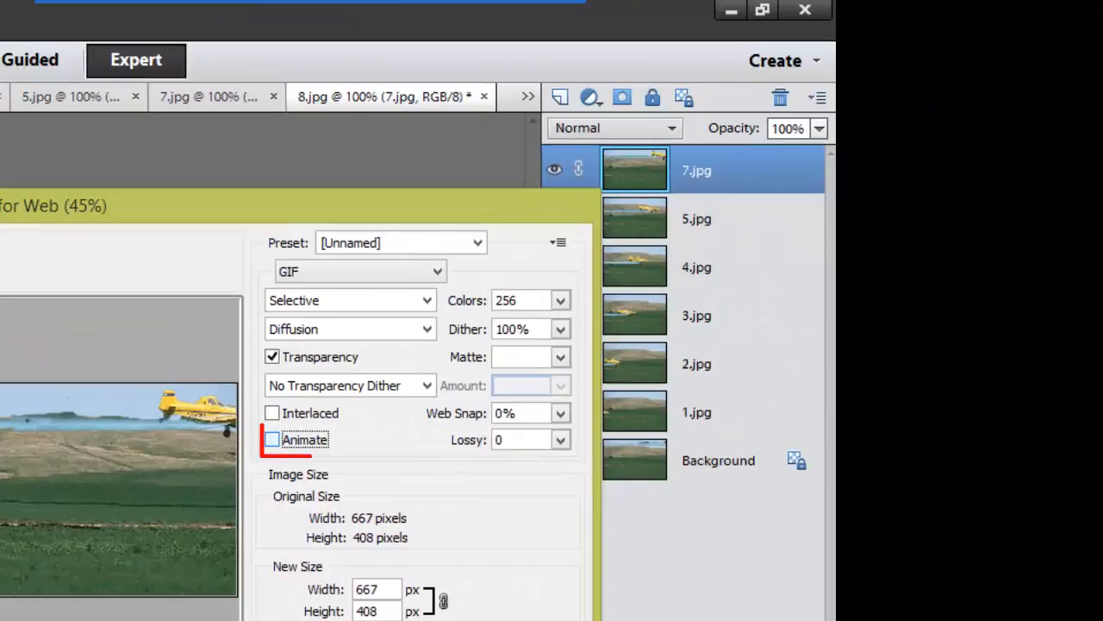
click(326, 412)
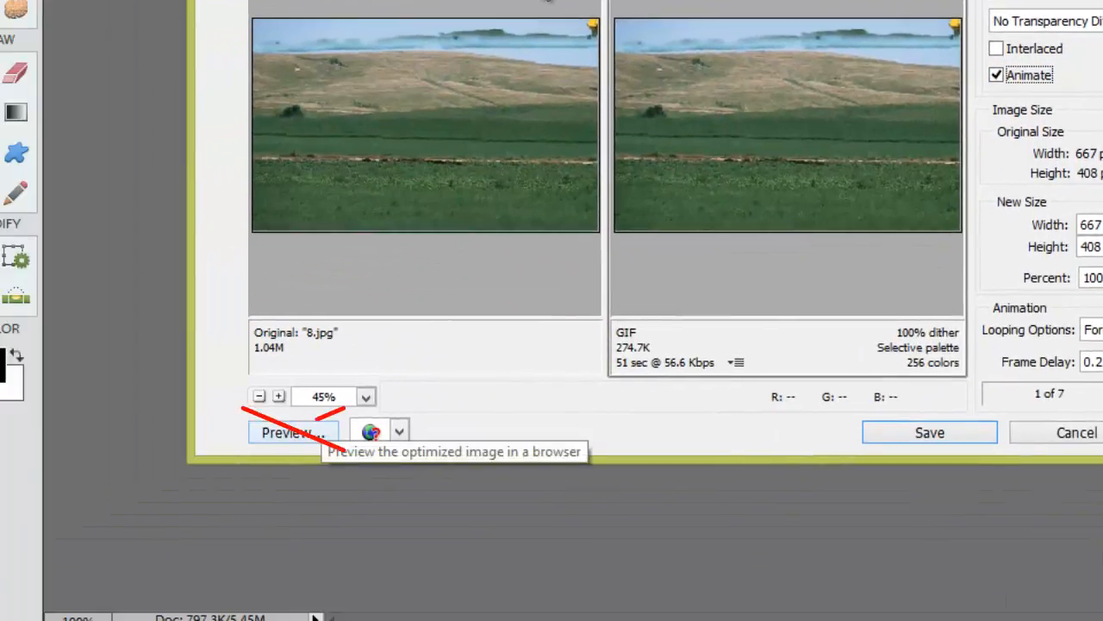
click(292, 432)
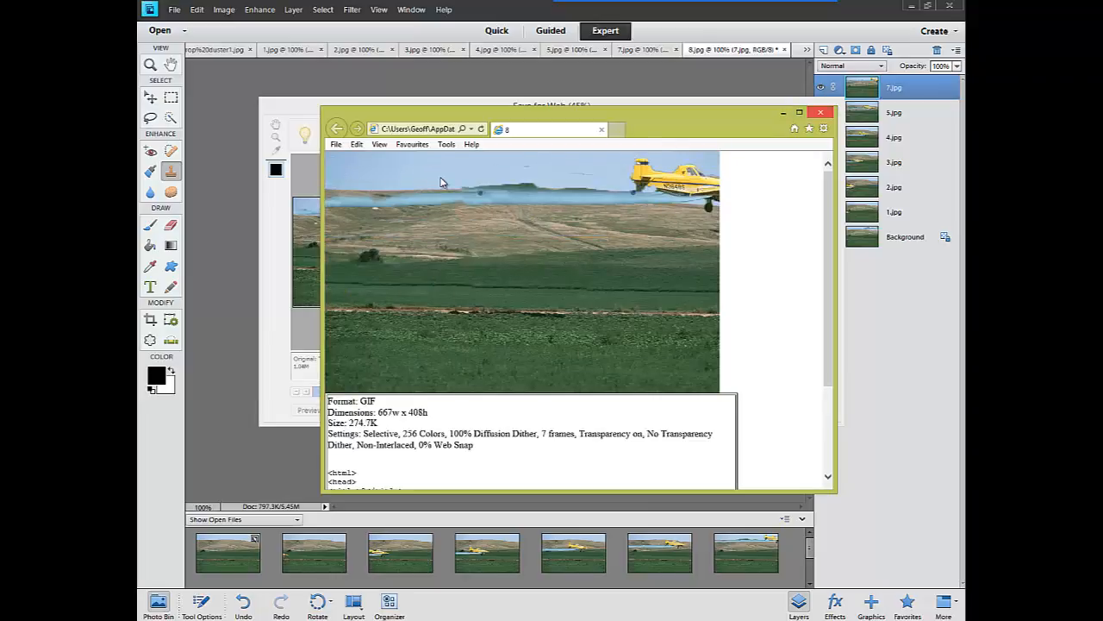
key(alt+F4)
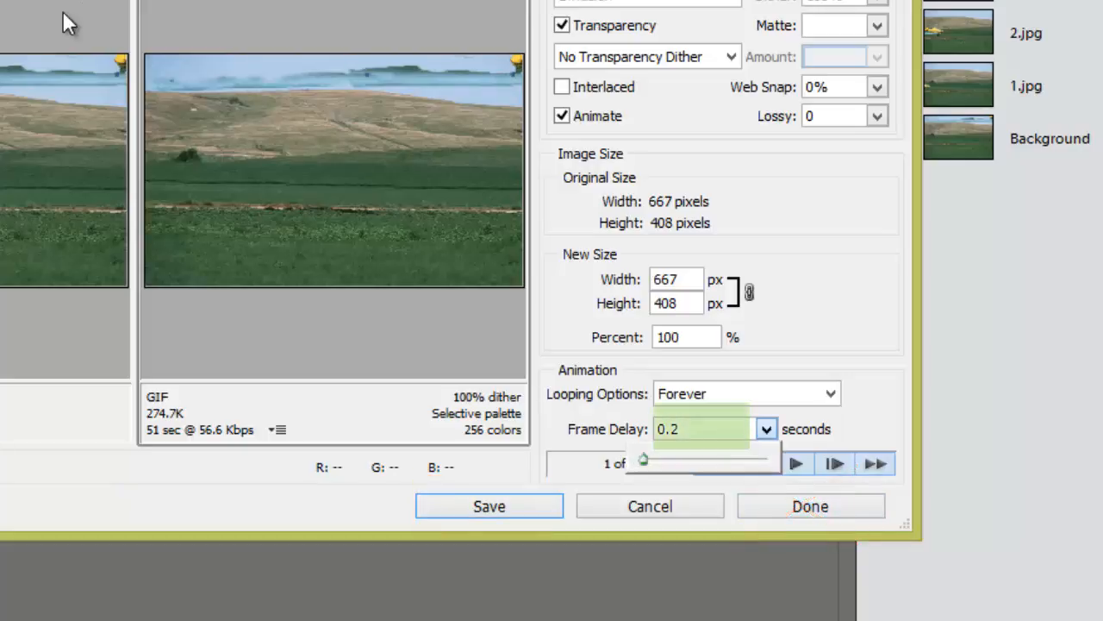
Set the animation's frame delay to 4.1 seconds and preview it in the browser.
mouse_move(643, 459)
mouse_down()
mouse_move(718, 459)
mouse_move(666, 460)
mouse_move(692, 459)
mouse_up()
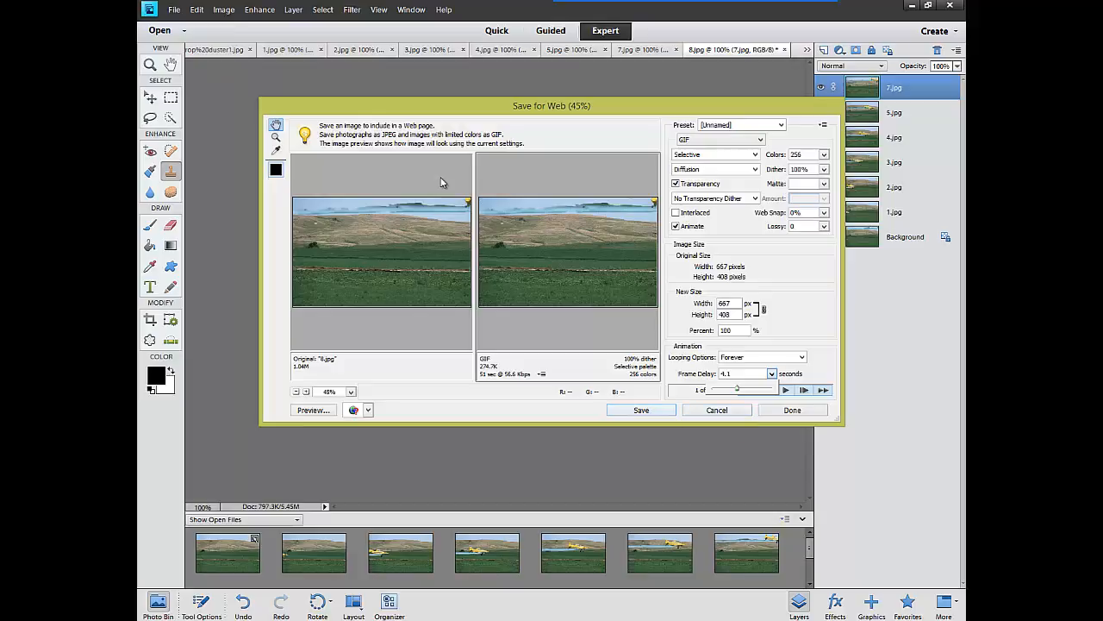
click(314, 411)
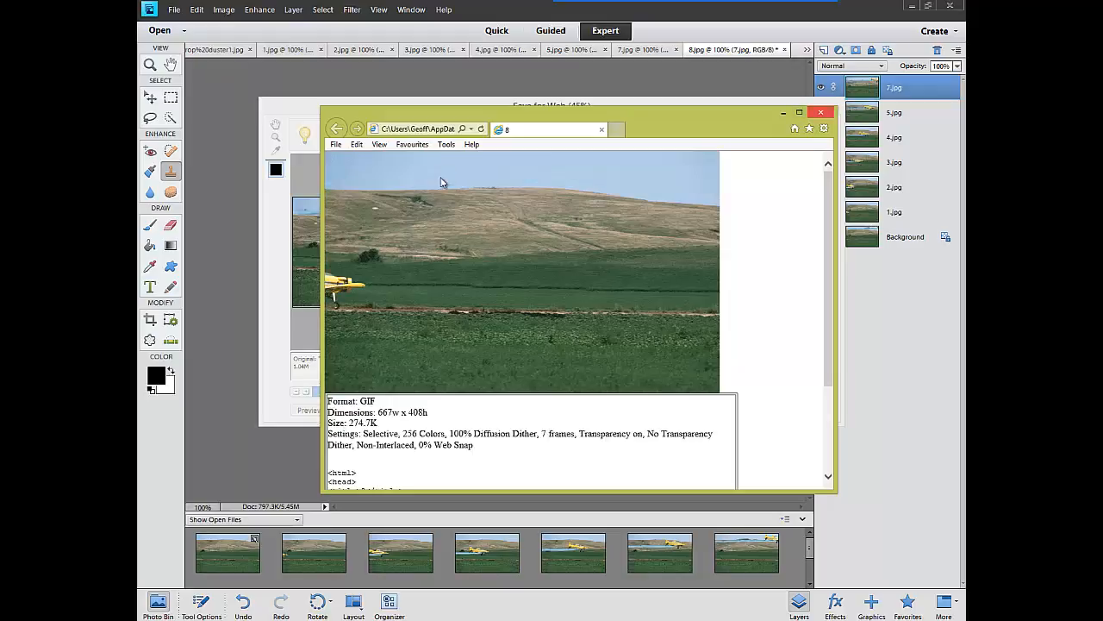
key(alt+F4)
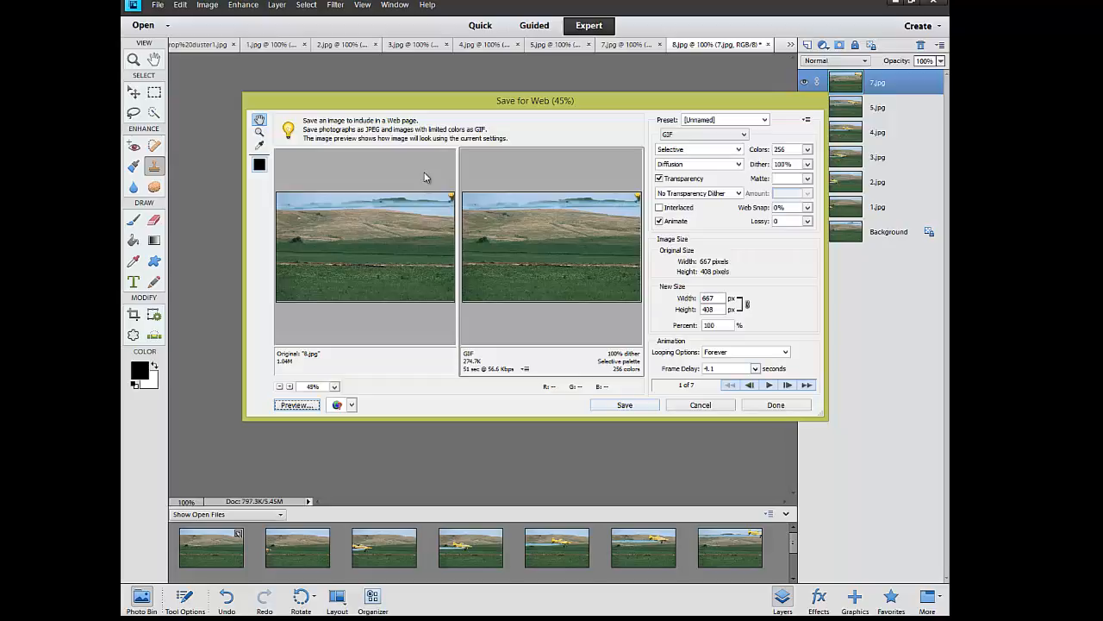
Set the frame delay to 1.9 seconds and save the animated GIF as cropduster on the Desktop.
click(755, 369)
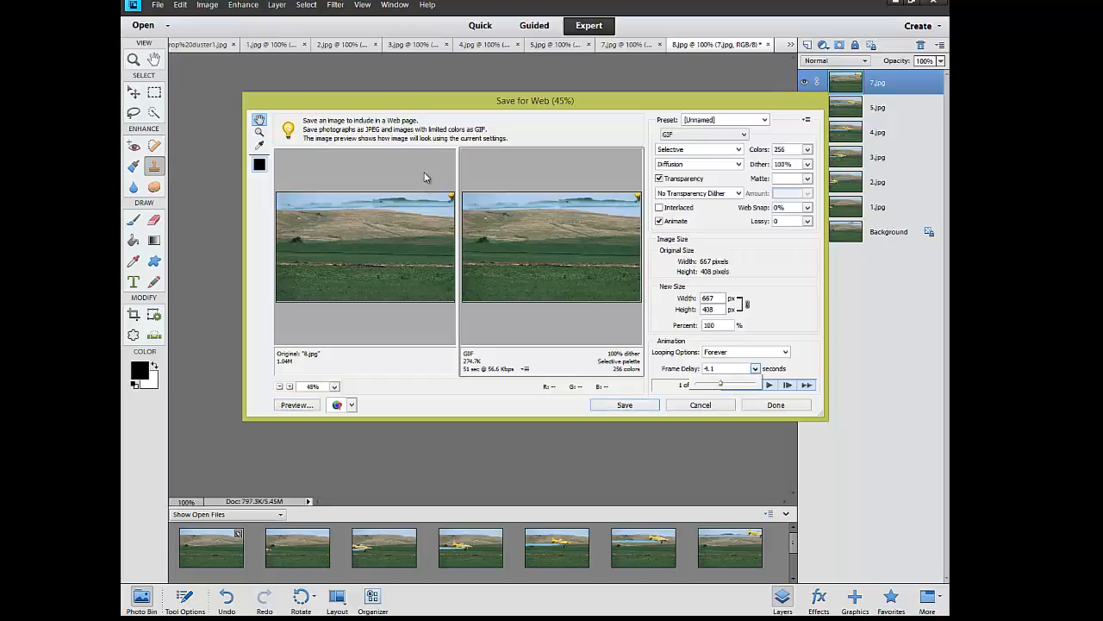
drag(707, 384, 705, 383)
click(624, 404)
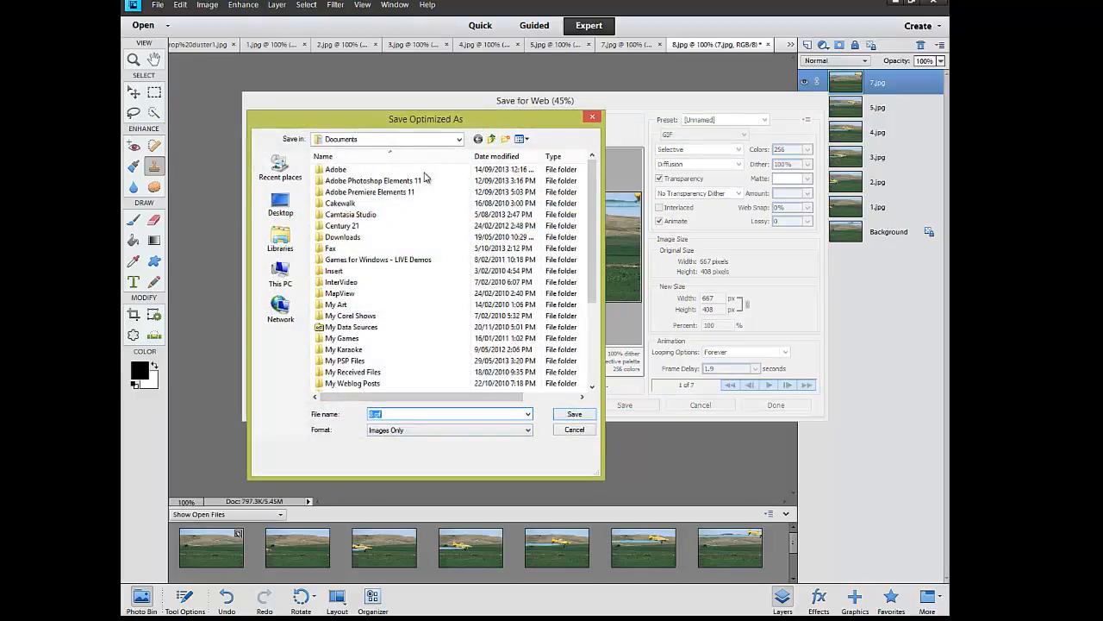
text(c)
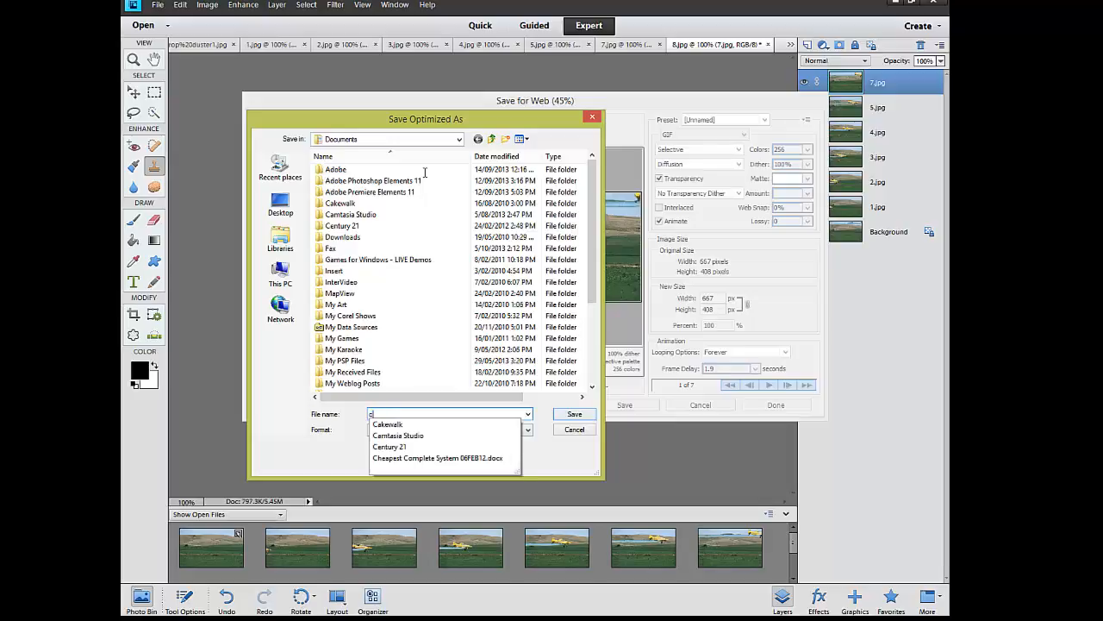
text(ropdus)
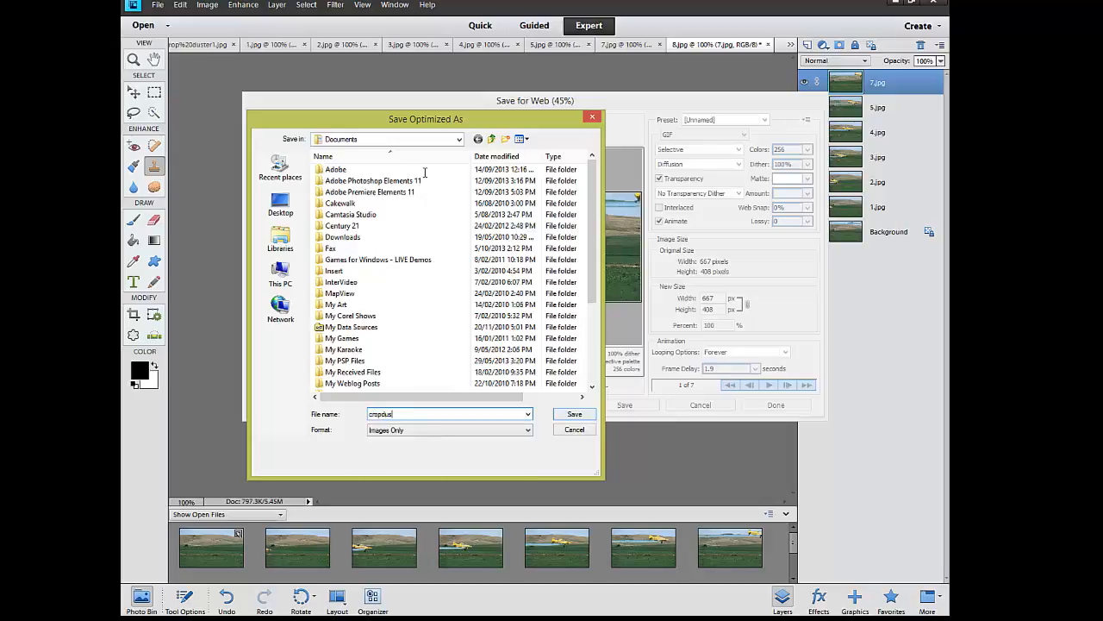
text(ter)
key(Tab)
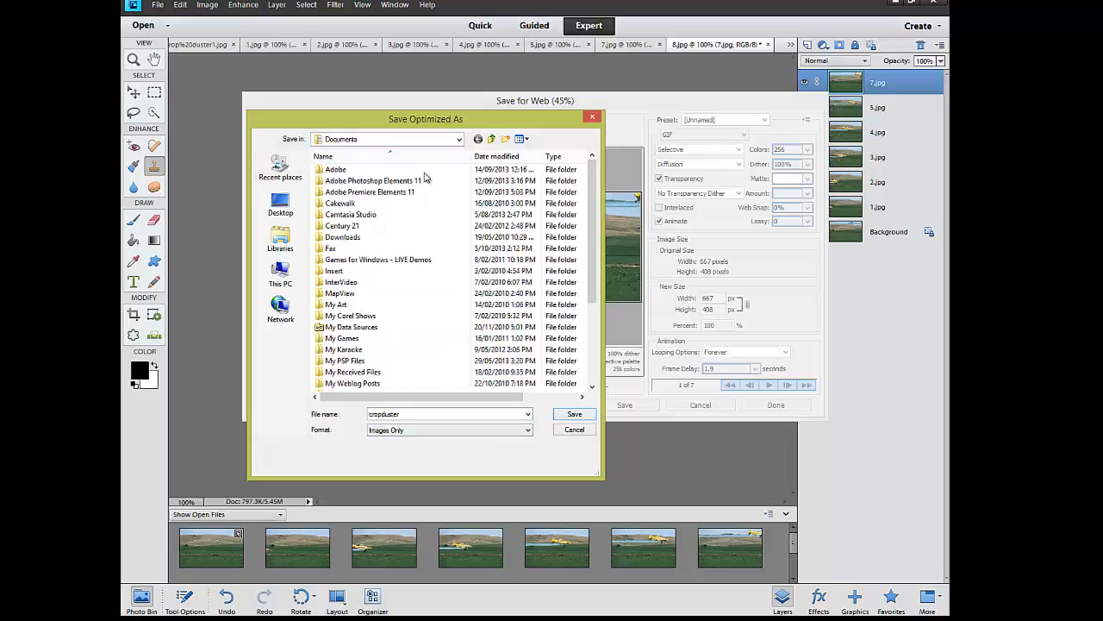
click(280, 203)
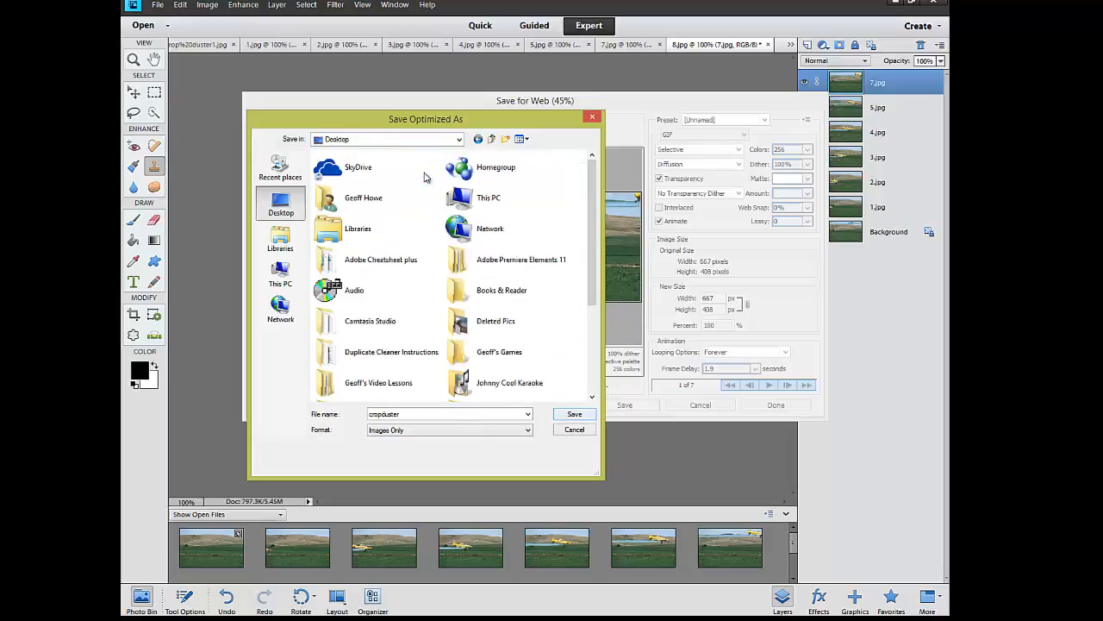
key(Return)
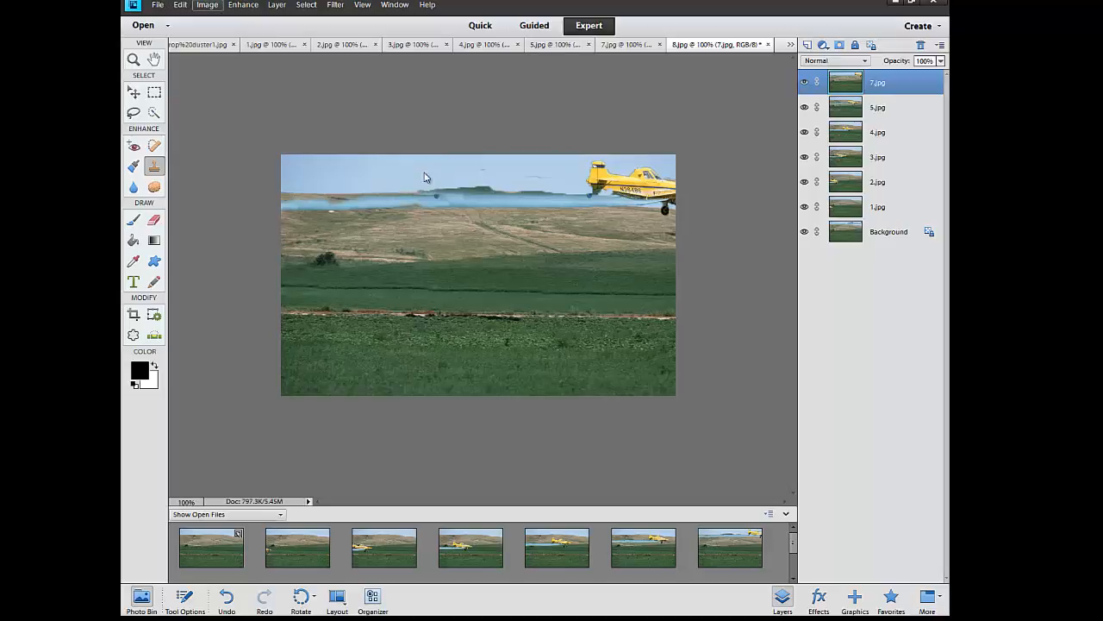
Reopen Save for Web for the layered image, enable Animate for the GIF, and preview it in the browser.
click(158, 6)
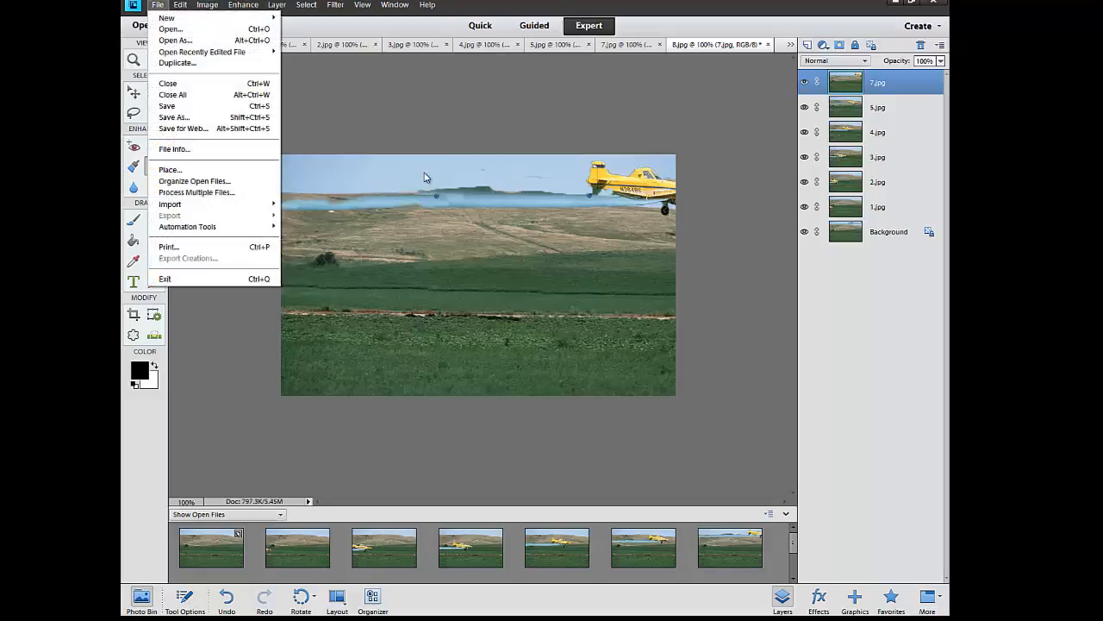
click(184, 128)
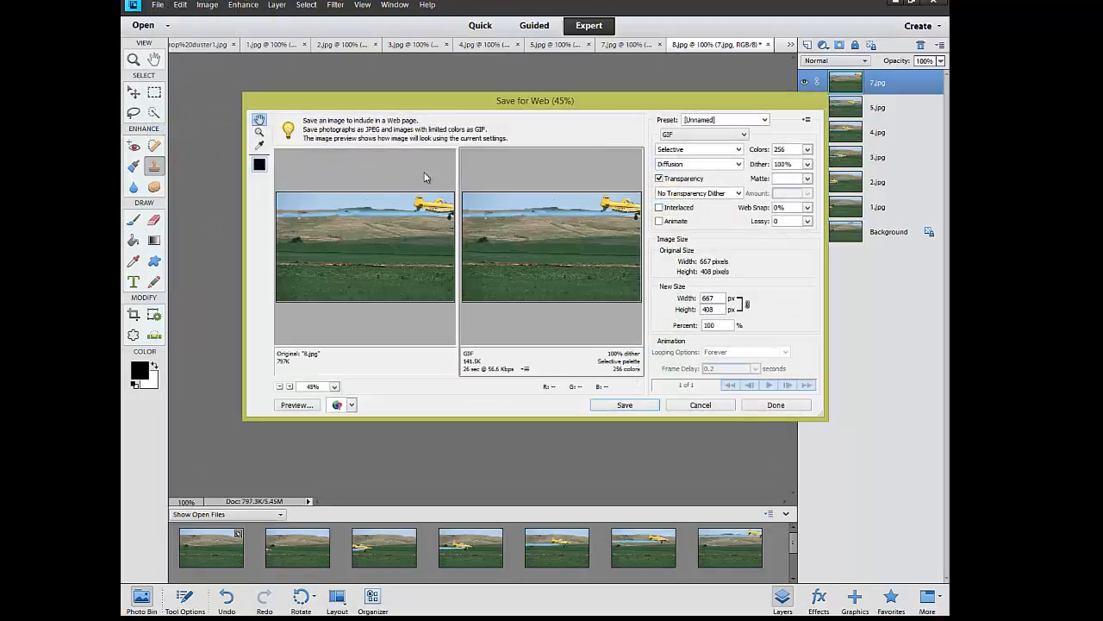
click(659, 220)
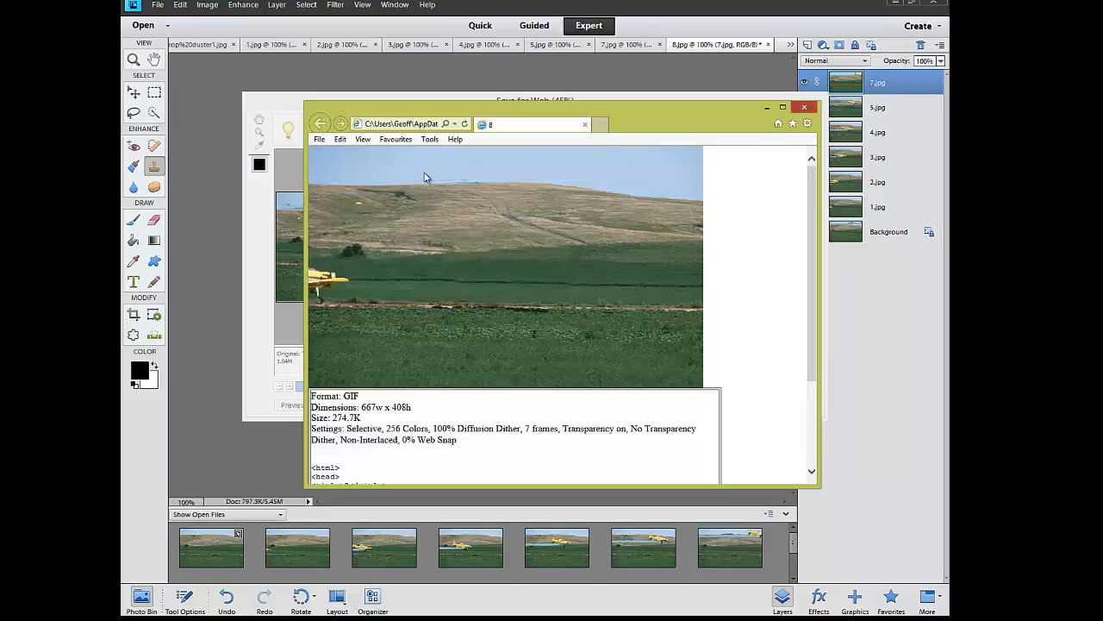
key(alt+F4)
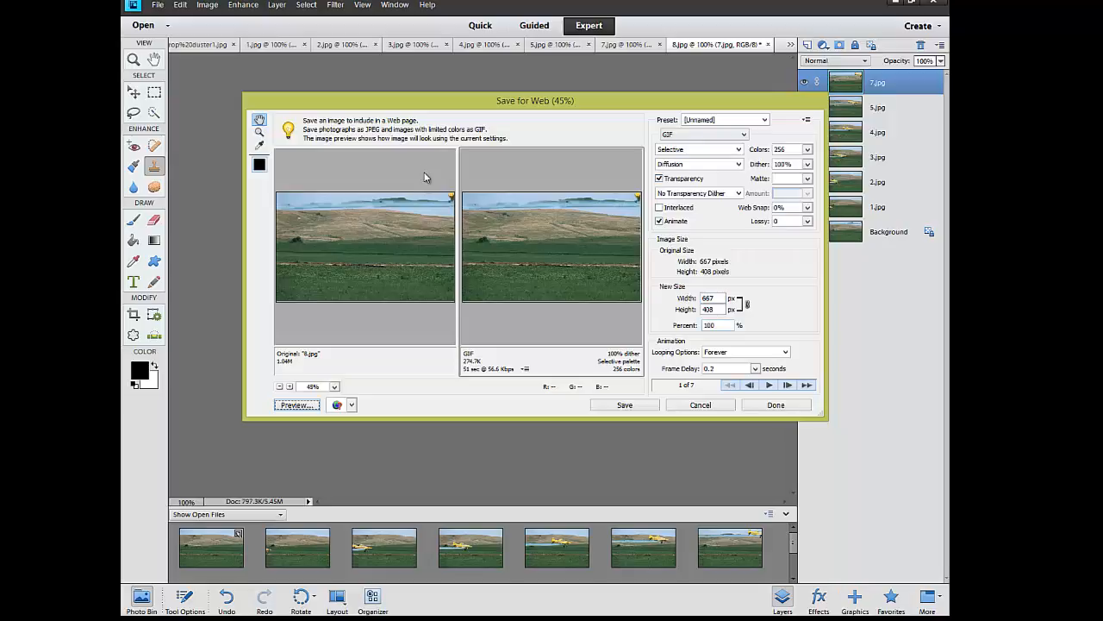
Save the optimized animated GIF to the Desktop as 8.gif.
key(Return)
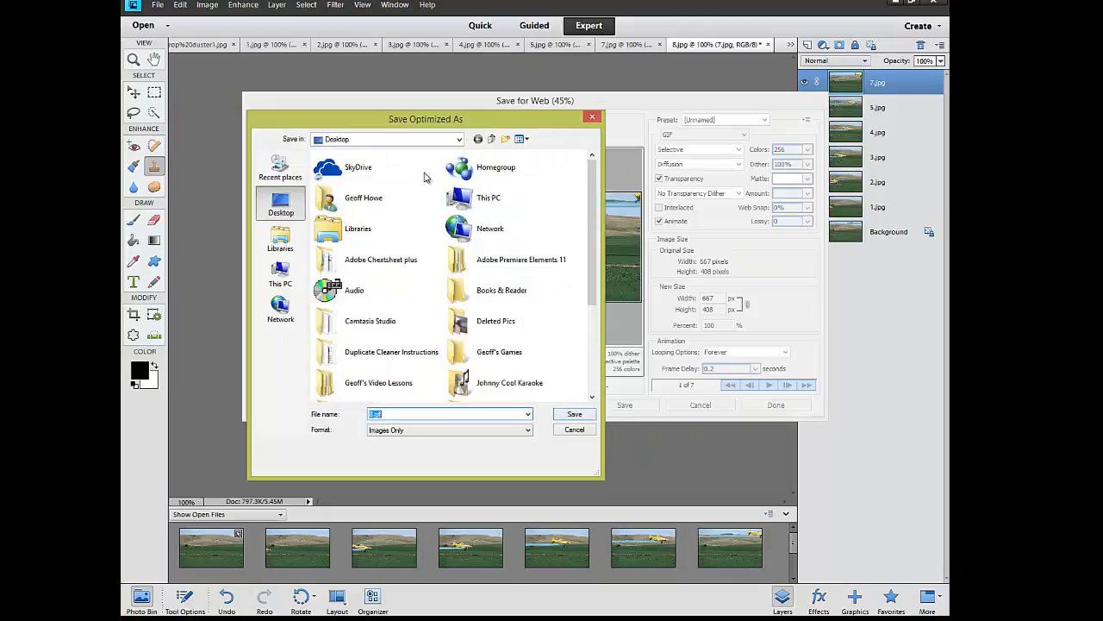
key(Return)
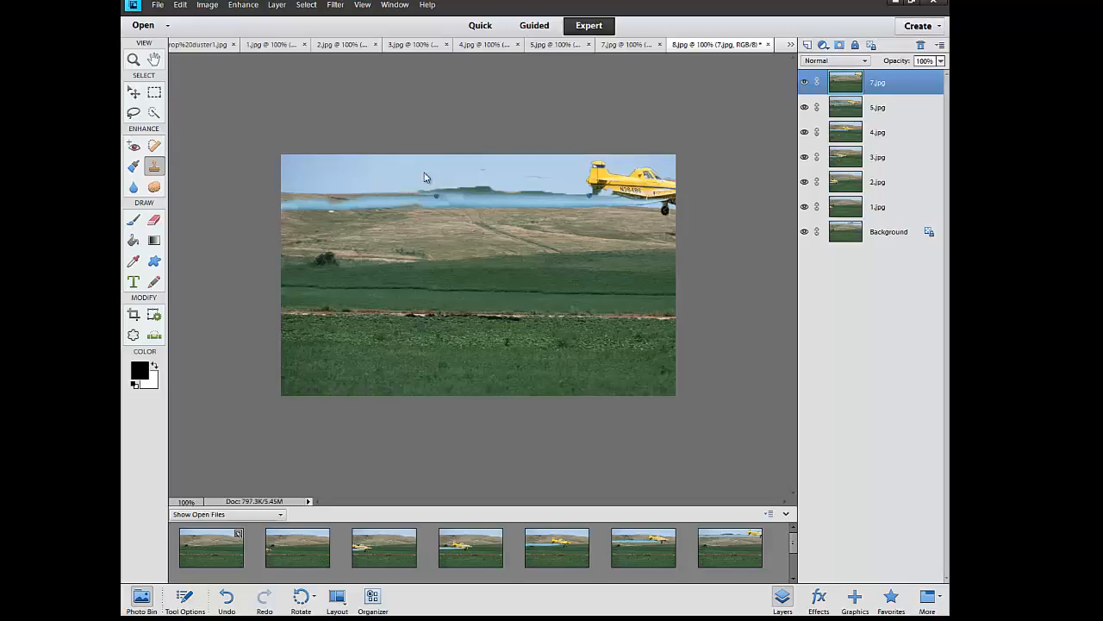
Quit Photoshop Elements, saving the open documents to the Desktop as 8_edited-1.psd and crop%20duster1_edited-1.psd.
key(ctrl+q)
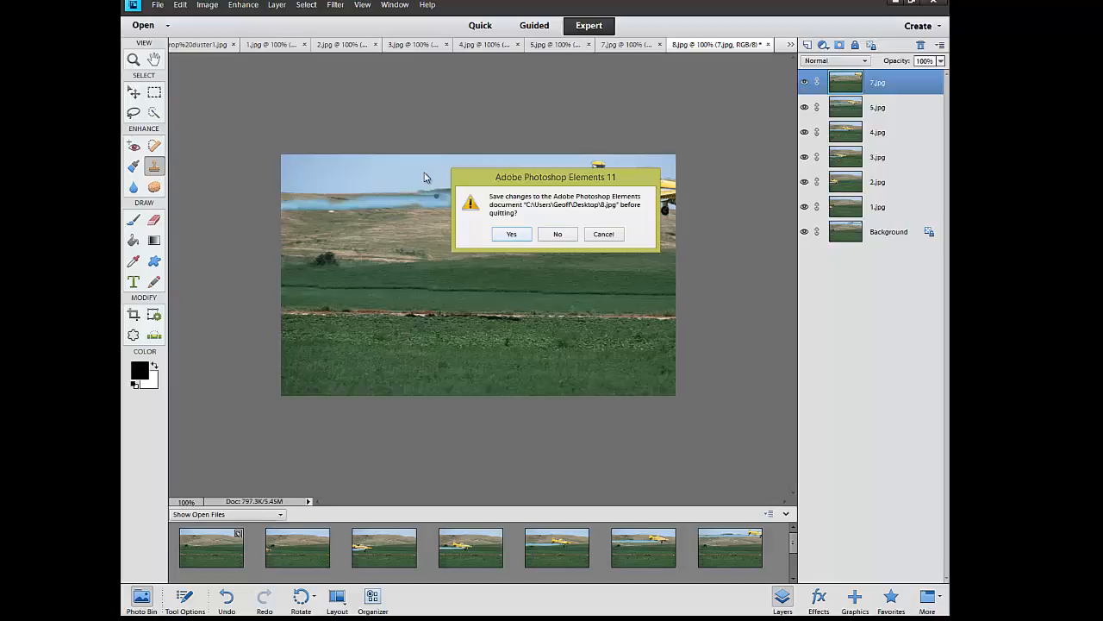
key(Return)
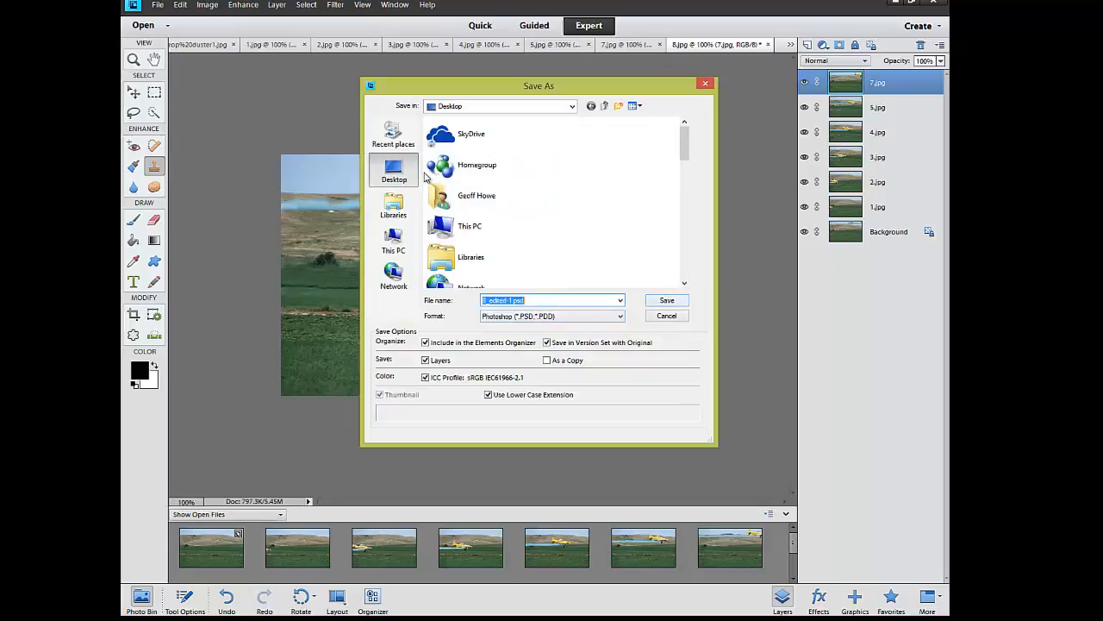
key(Return)
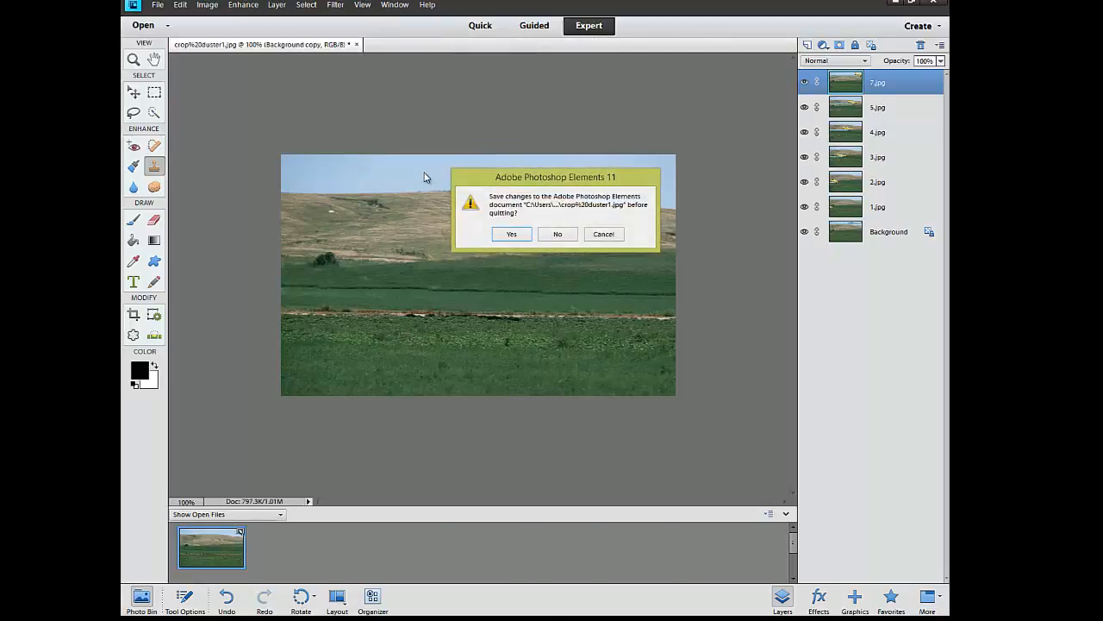
key(Return)
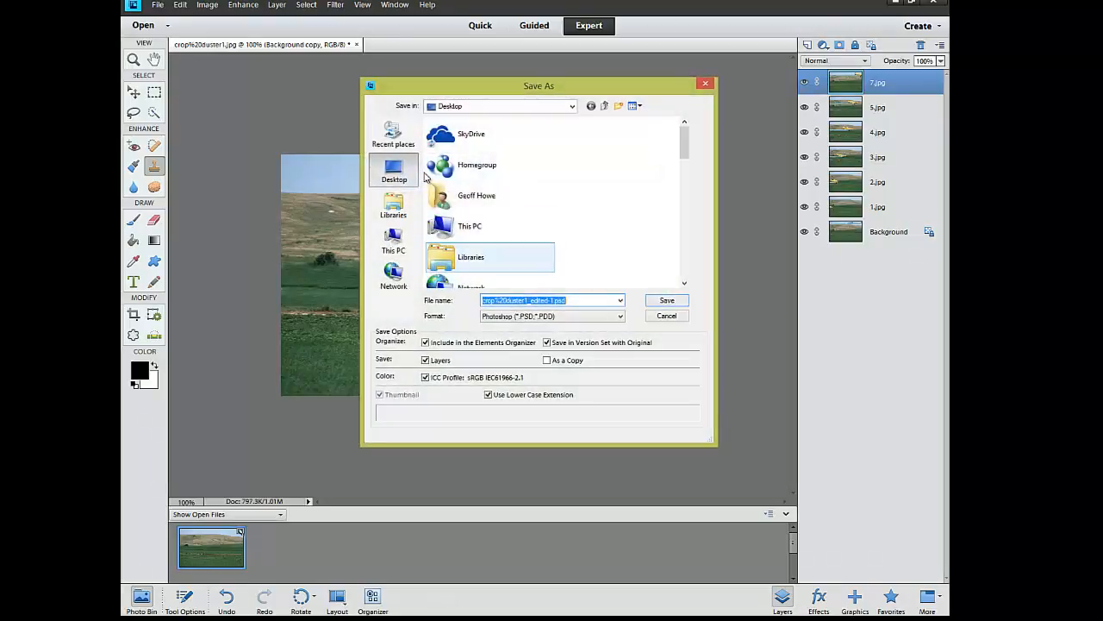
key(Return)
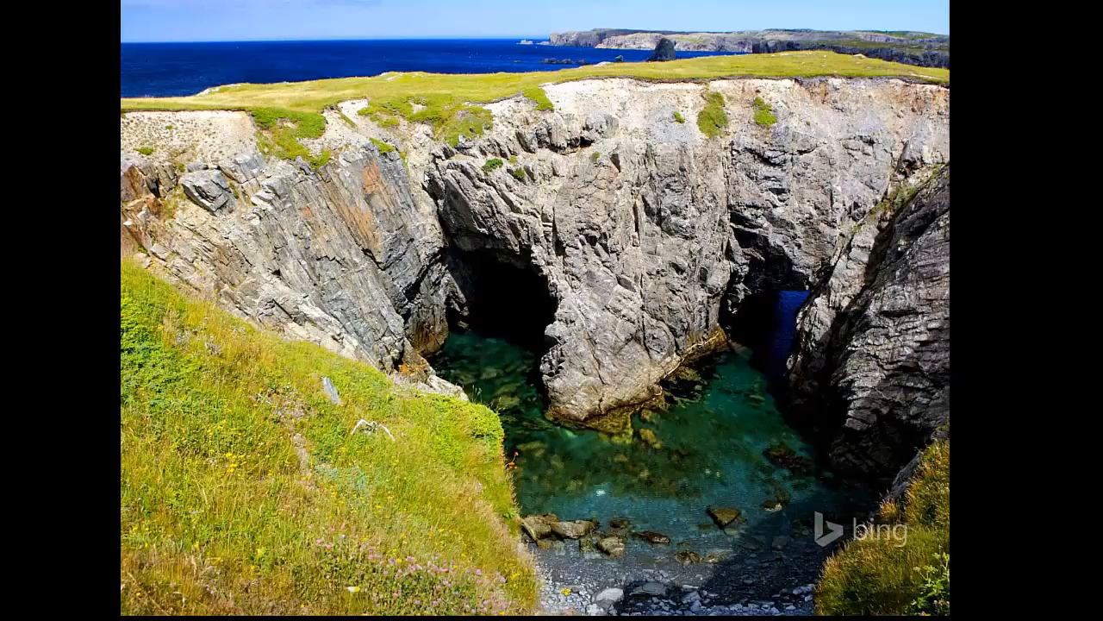
Turn on the display of desktop icons on the Windows desktop.
right_click(327, 391)
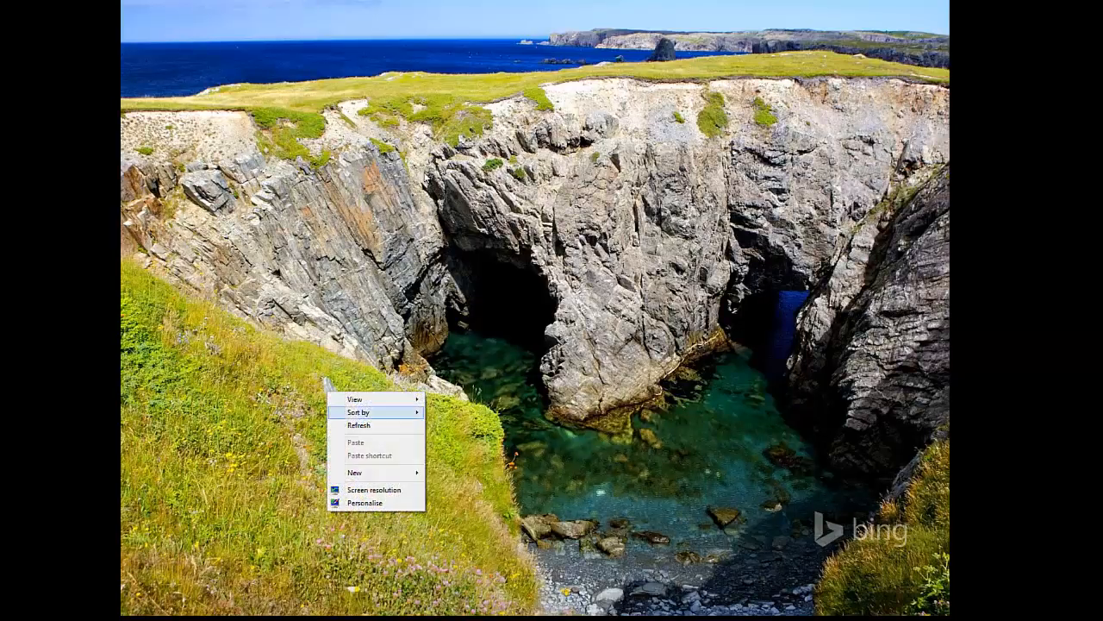
mouse_move(362, 399)
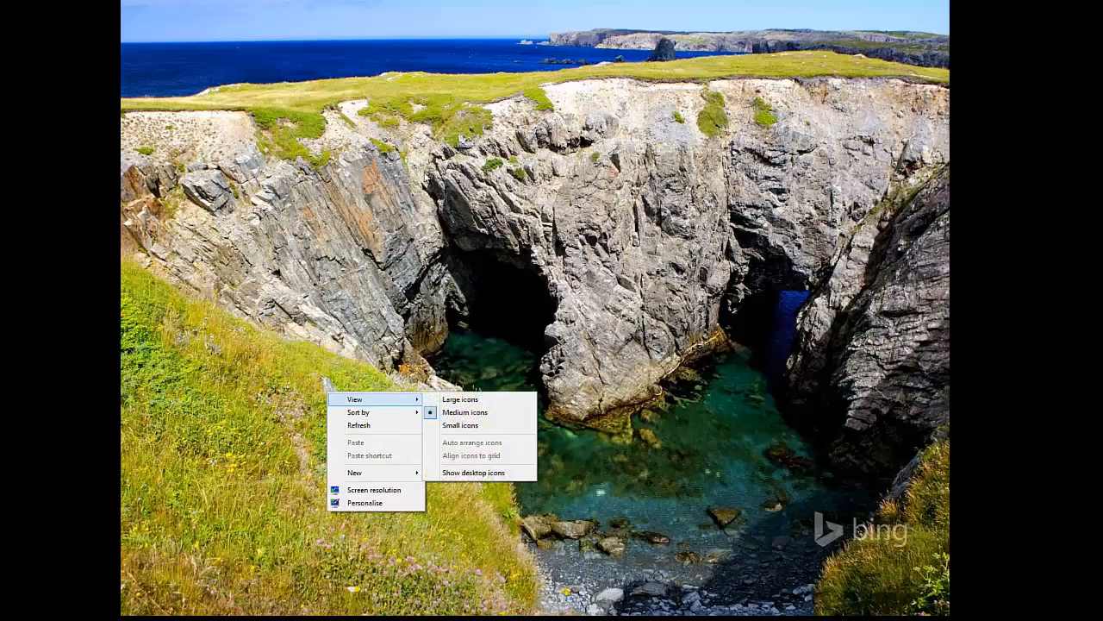
click(473, 472)
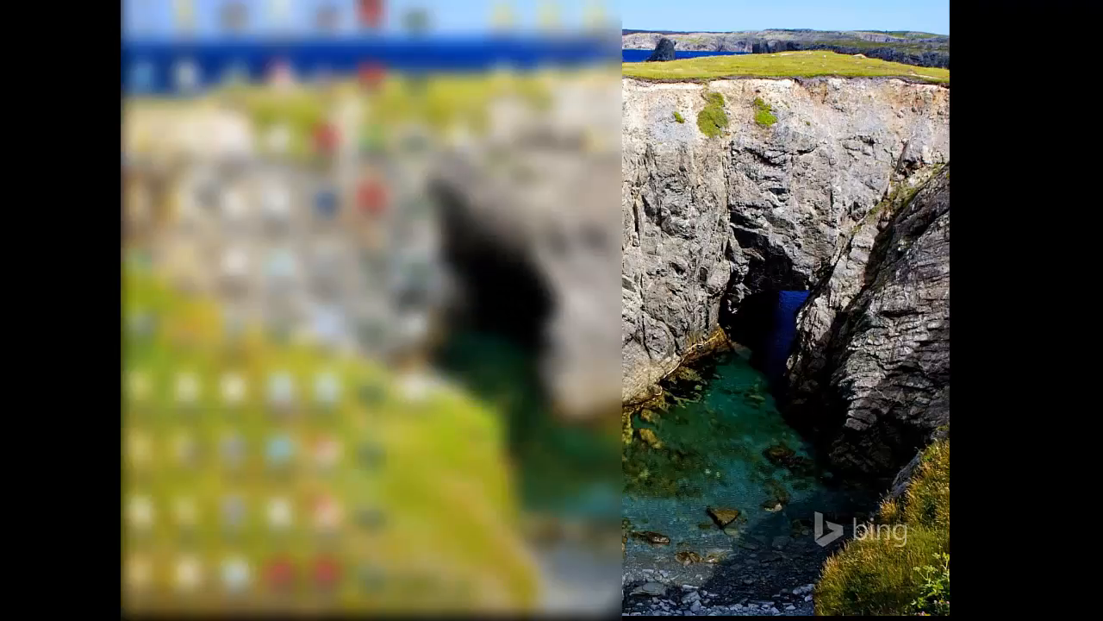
Move the exported GIF's icon to a clear spot on the desktop and open it with Internet Explorer.
drag(418, 263, 510, 263)
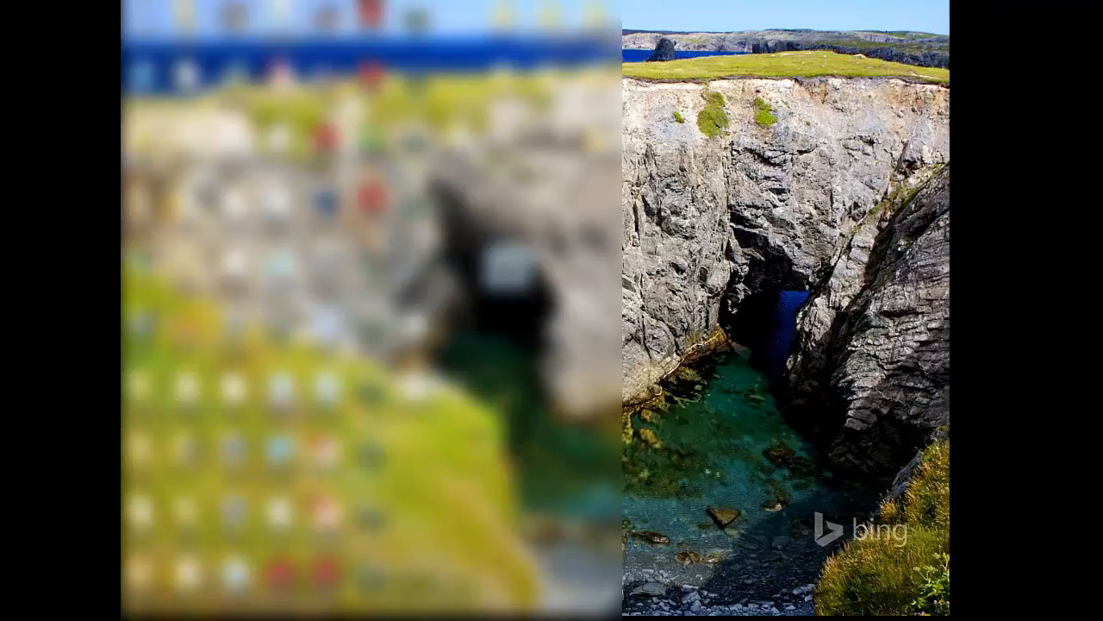
right_click(509, 263)
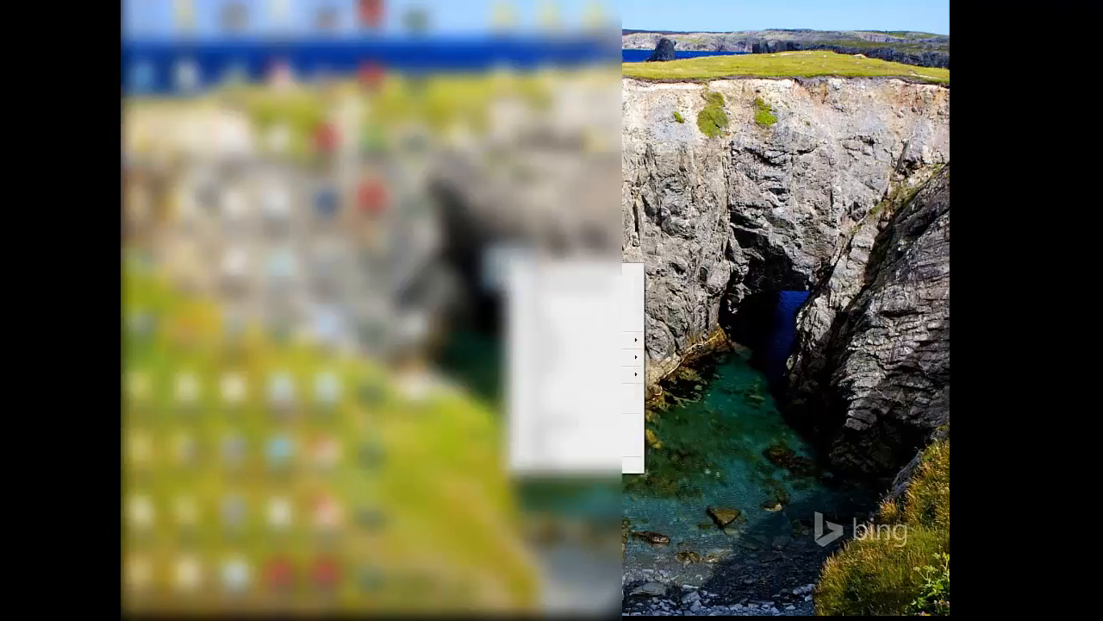
mouse_move(587, 340)
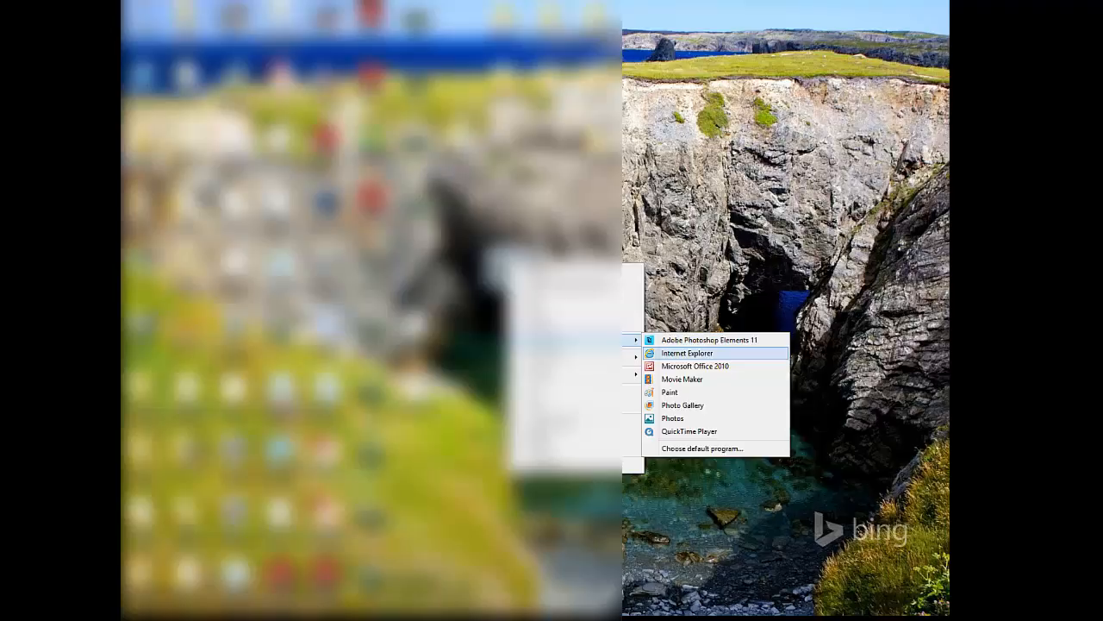
click(687, 354)
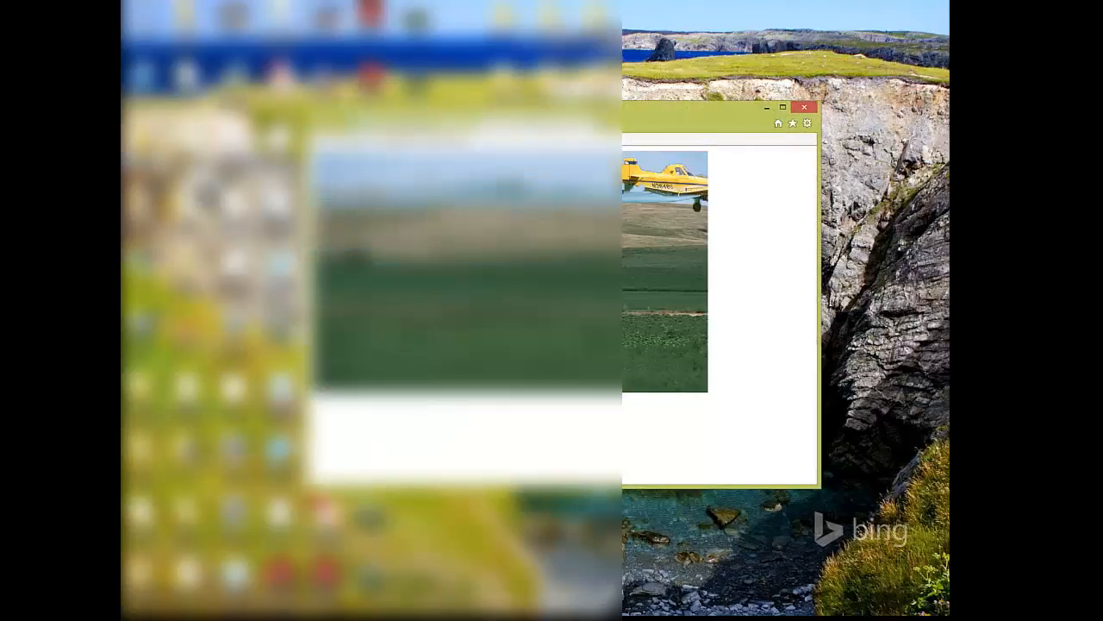